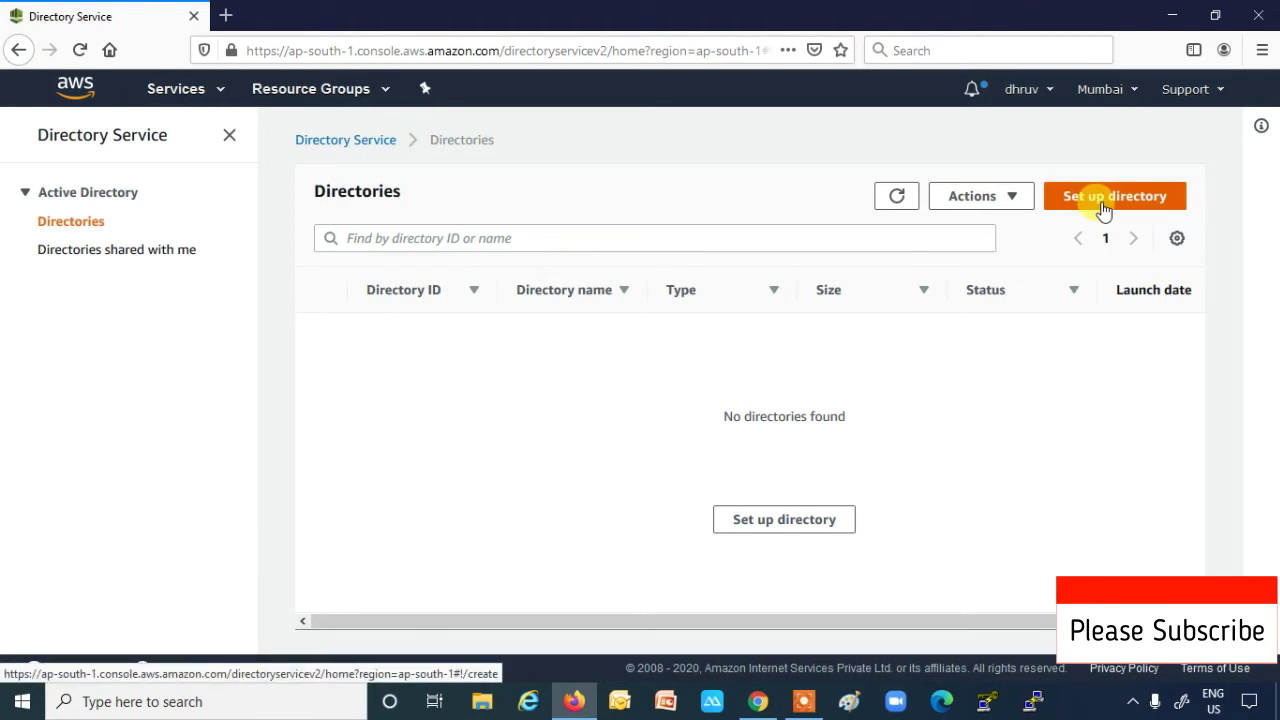
- Begin a new directory setup with AWS Managed Microsoft AD as the directory type
{"action": "left_click", "coordinate": [1104, 198]}
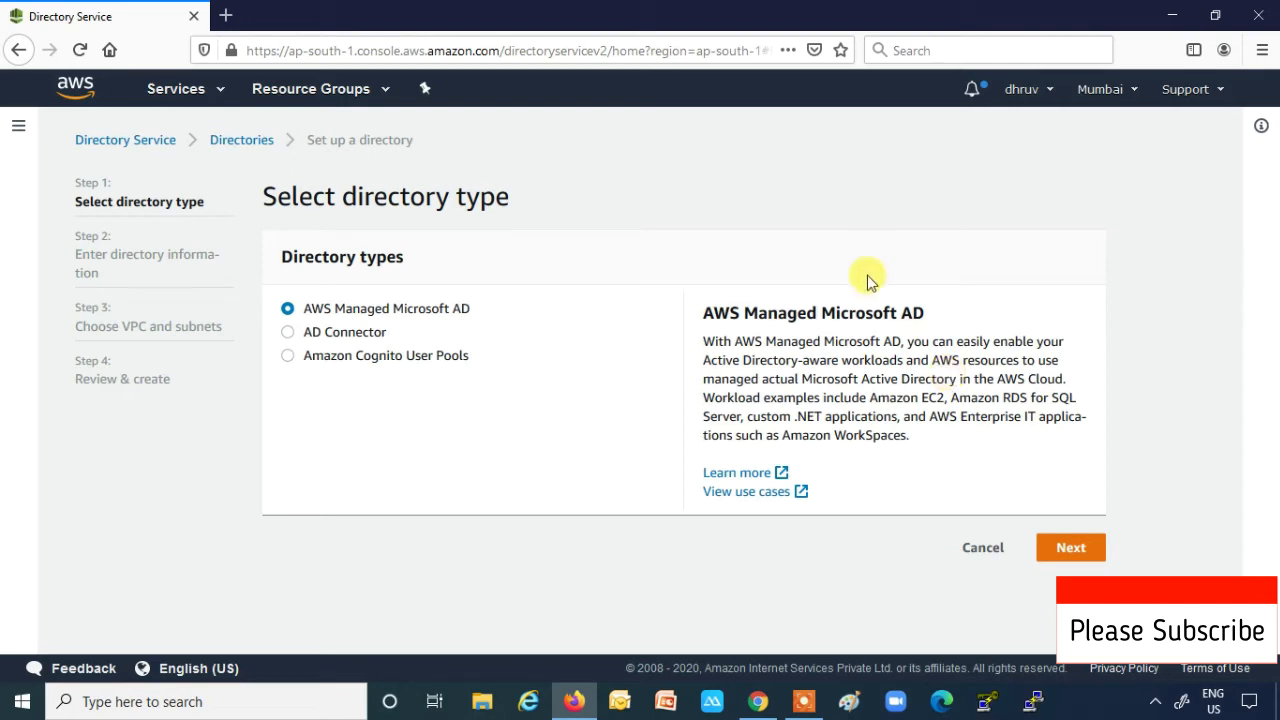
{"action": "left_click", "coordinate": [1078, 548]}
- Pick Standard Edition, about USD 100.80 per month, for the Microsoft AD directory
{"action": "scroll", "coordinate": [775, 460], "scroll_direction": "down", "scroll_amount": 3}
{"action": "scroll", "coordinate": [775, 460], "scroll_direction": "up", "scroll_amount": 2}
{"action": "scroll", "coordinate": [775, 460], "scroll_direction": "down", "scroll_amount": 3}
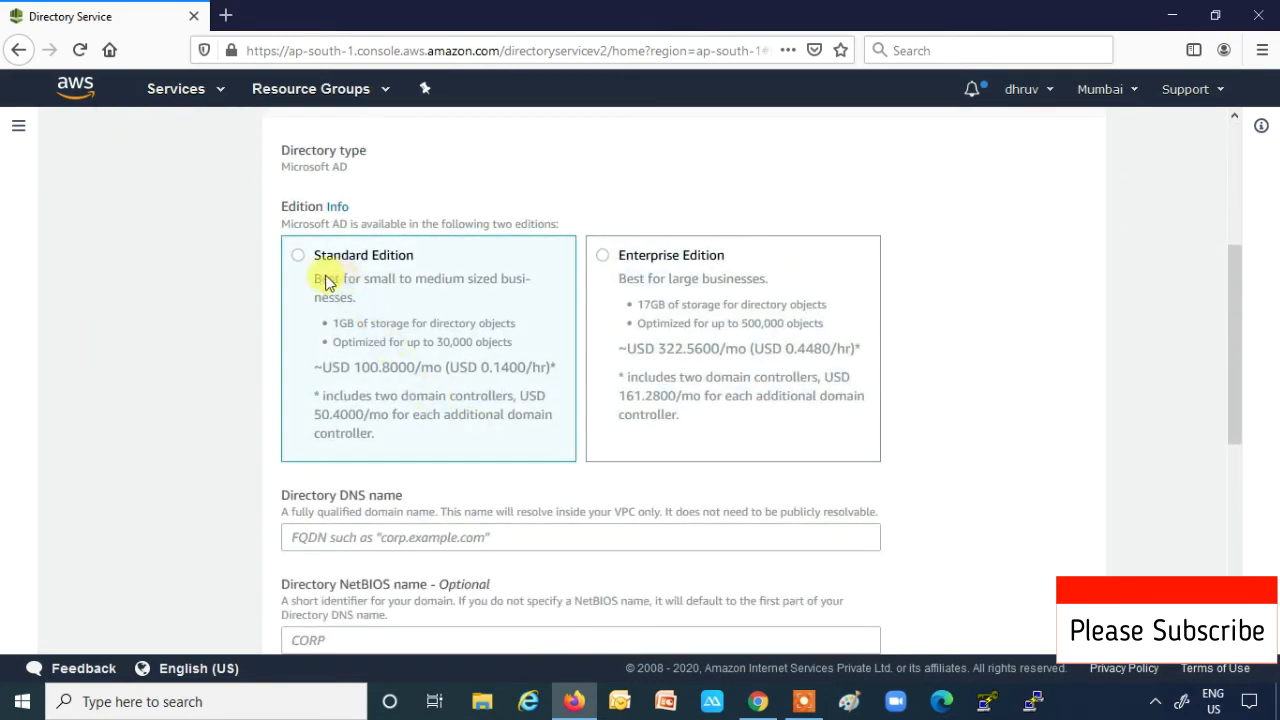
{"action": "left_click", "coordinate": [298, 256]}
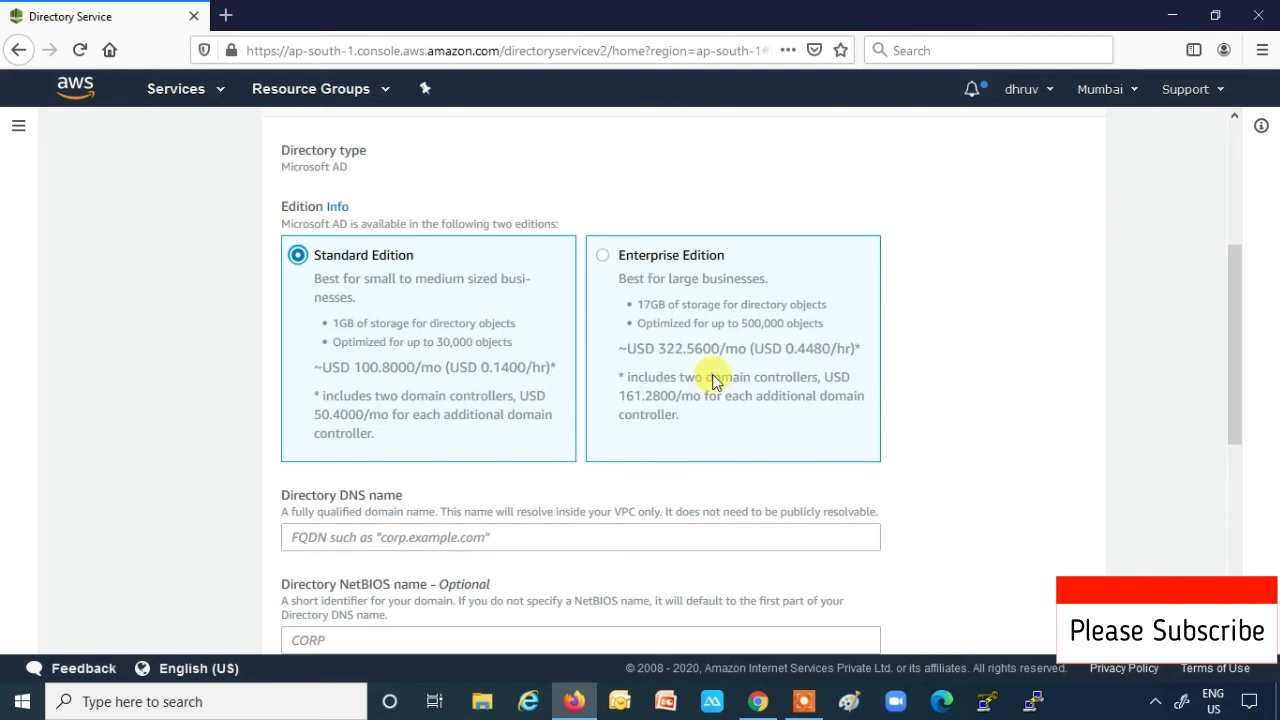
- Enter dhruv.com as the directory DNS name
{"action": "scroll", "coordinate": [712, 383], "scroll_direction": "down", "scroll_amount": 3}
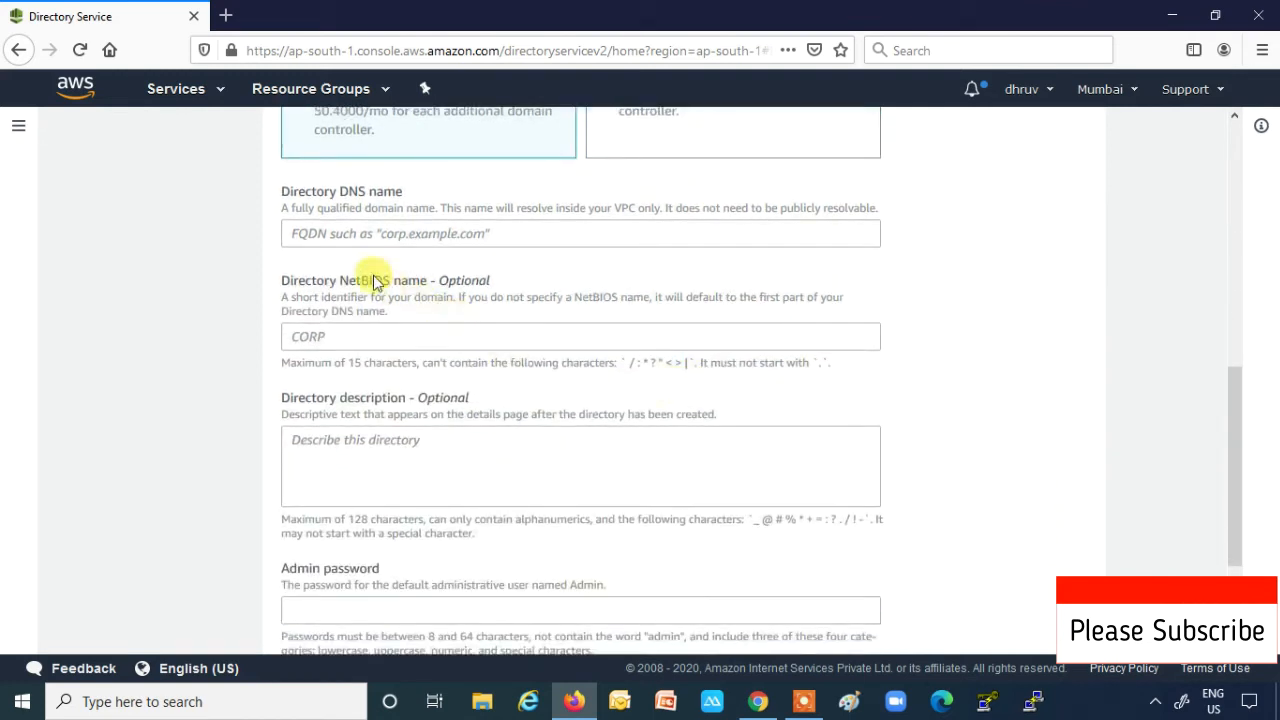
{"action": "left_click", "coordinate": [348, 240]}
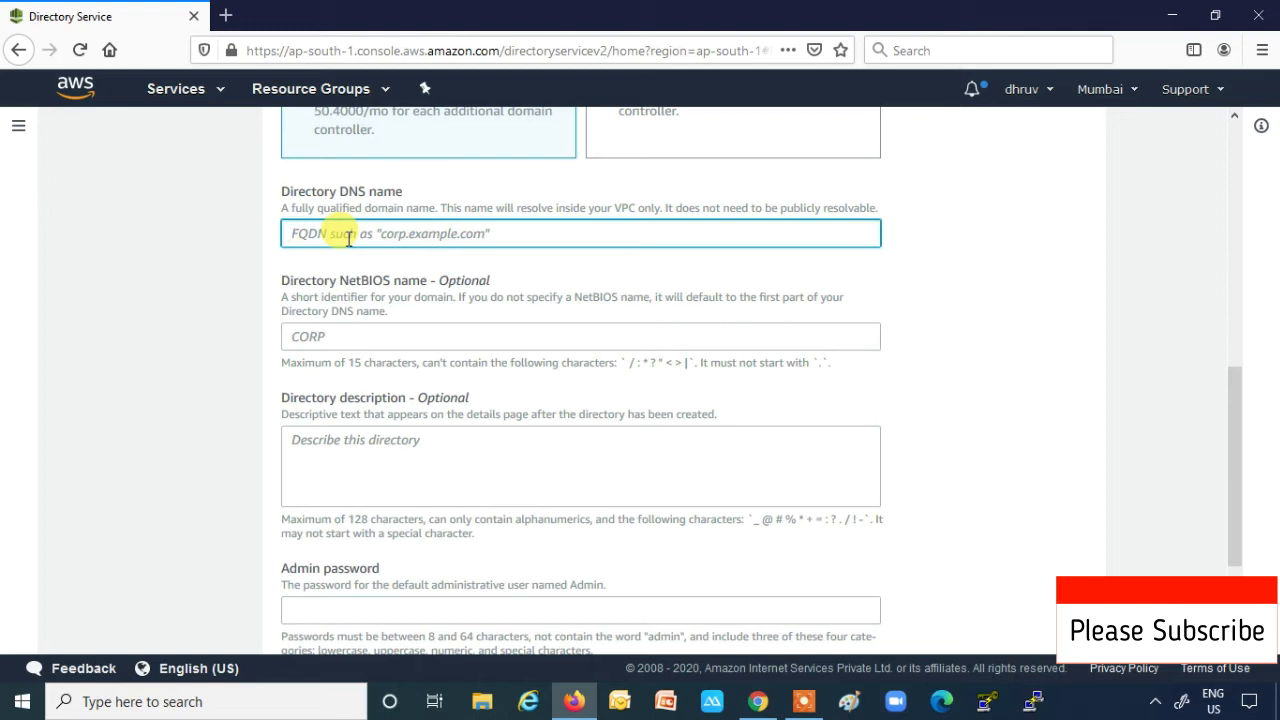
{"action": "type", "text": "dhruv"}
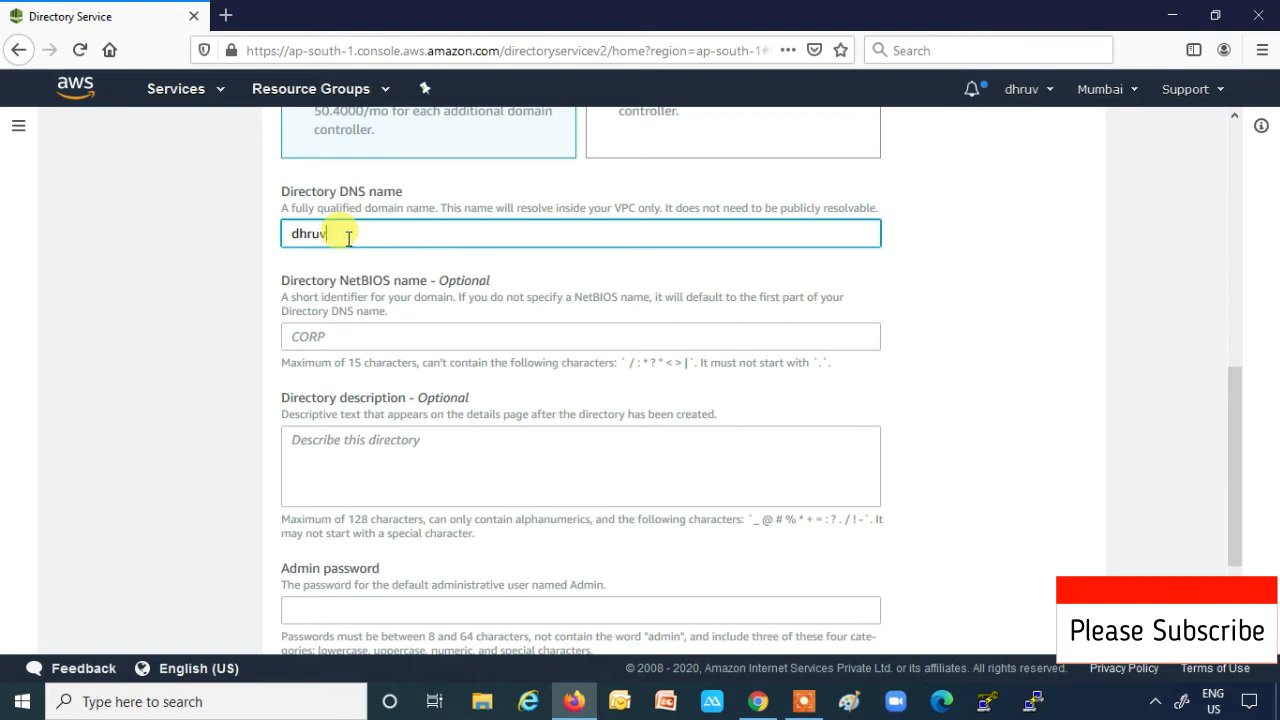
{"action": "type", "text": ".com"}
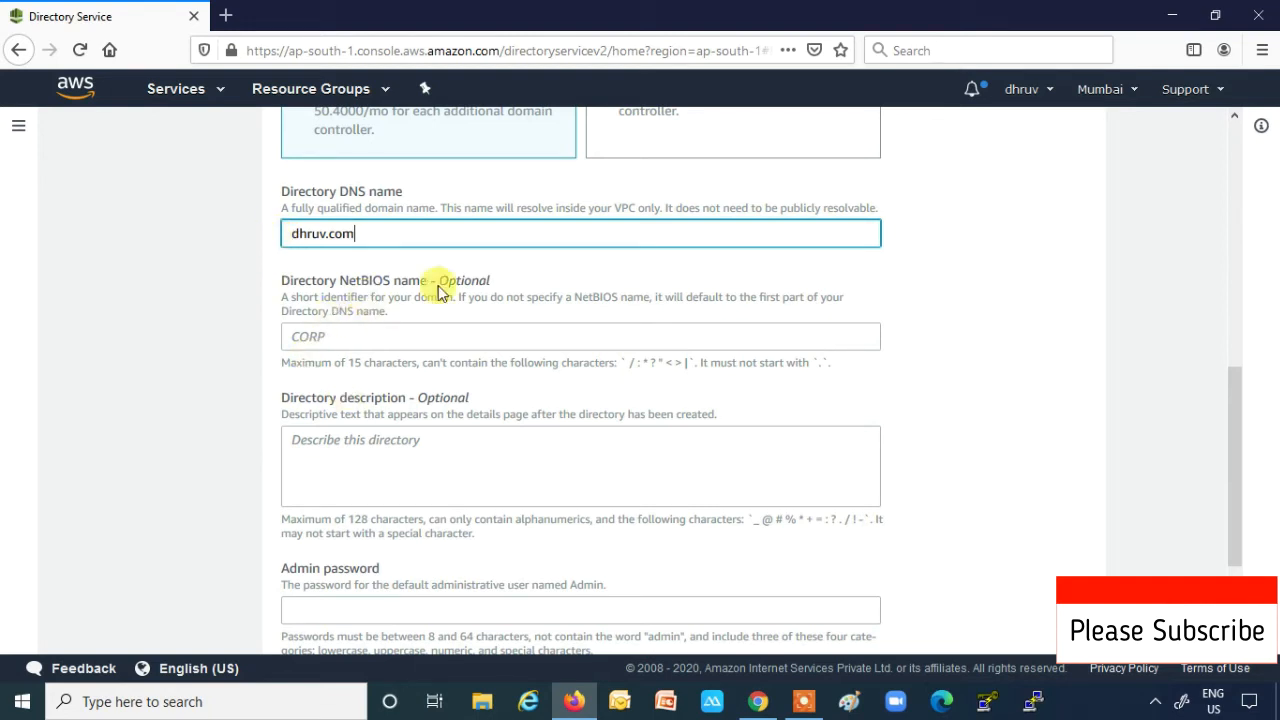
- Set the directory description to 'This is my first AWS hosted Directory Services'
{"action": "scroll", "coordinate": [500, 298], "scroll_direction": "down", "scroll_amount": 3}
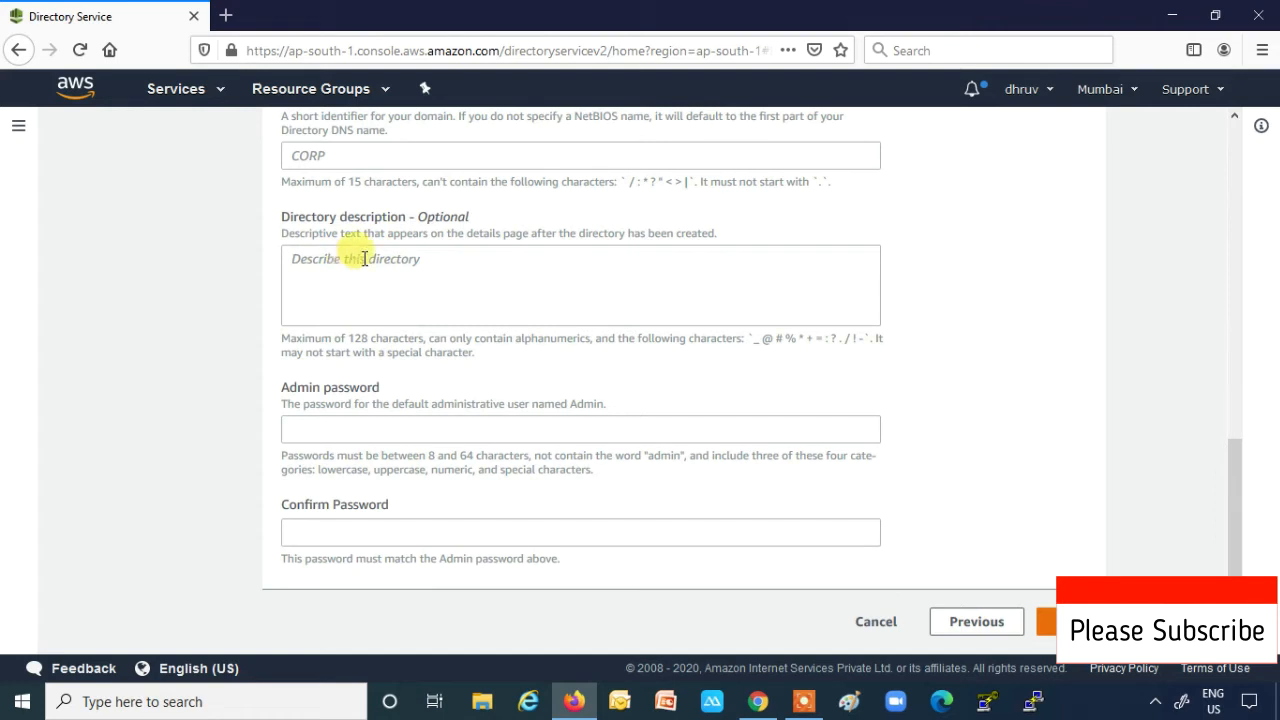
{"action": "left_click", "coordinate": [395, 259]}
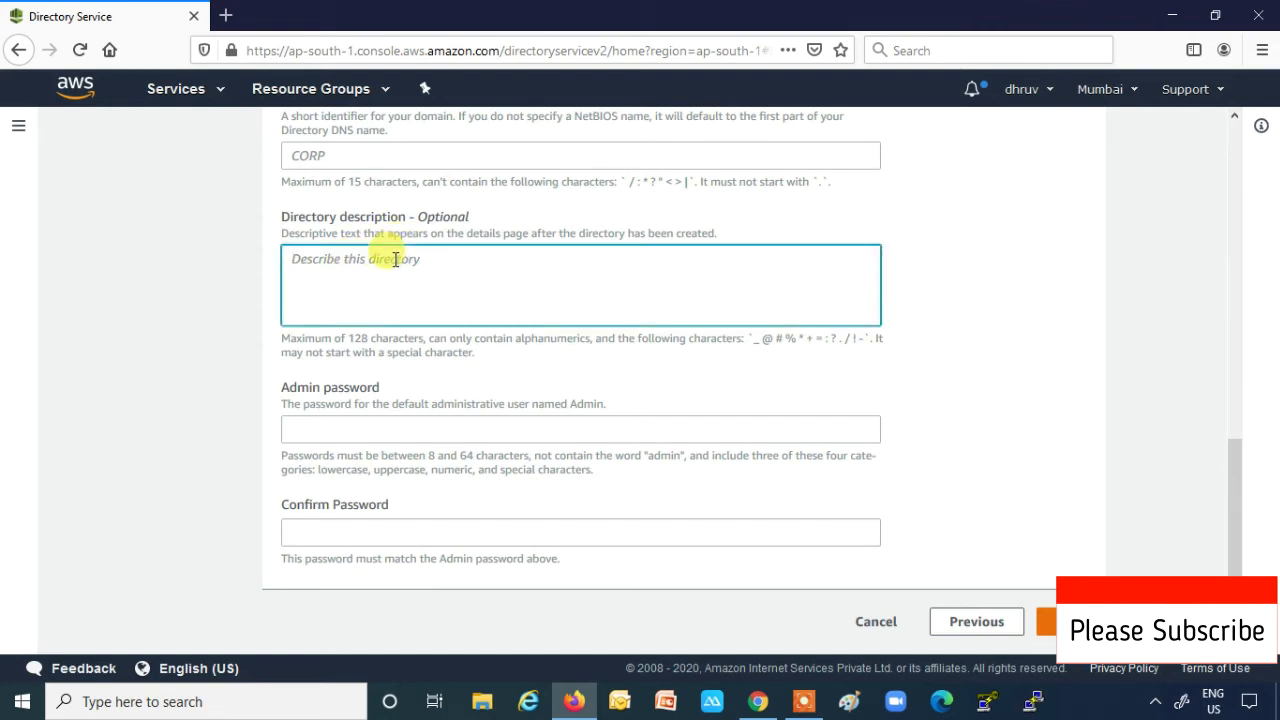
{"action": "type", "text": "This is my fir"}
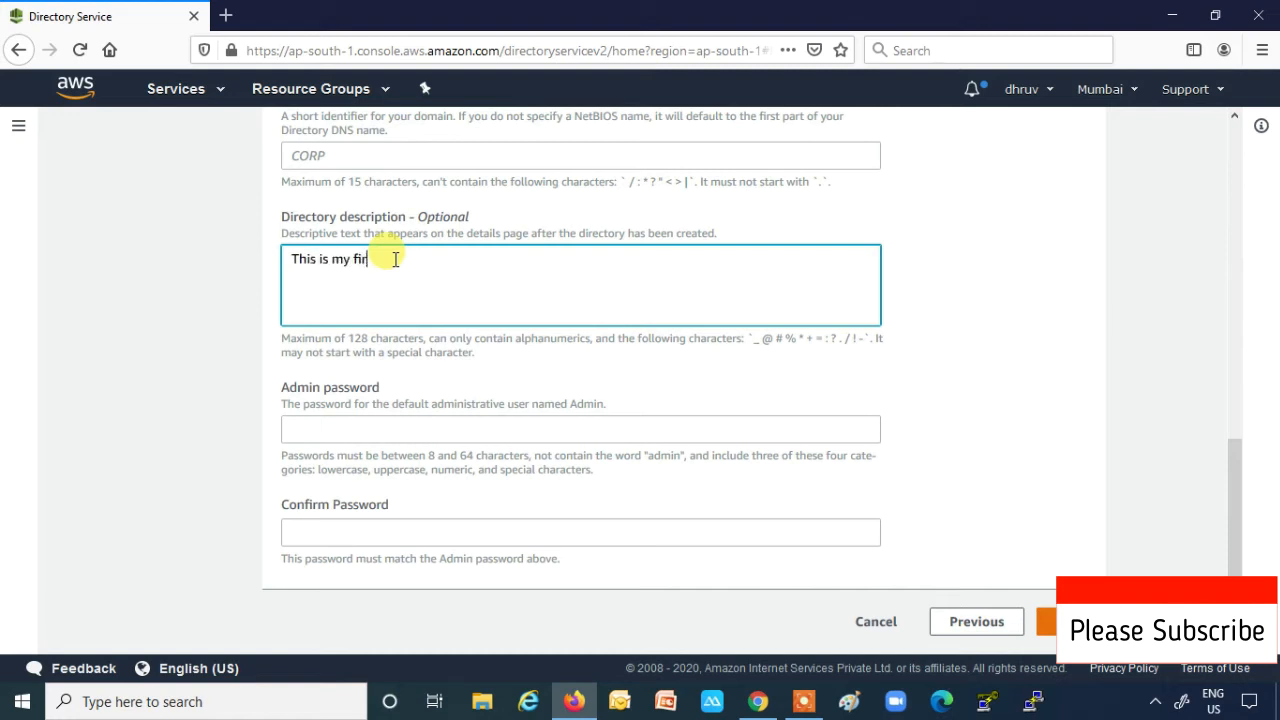
{"action": "type", "text": "st AWS hosted Direc"}
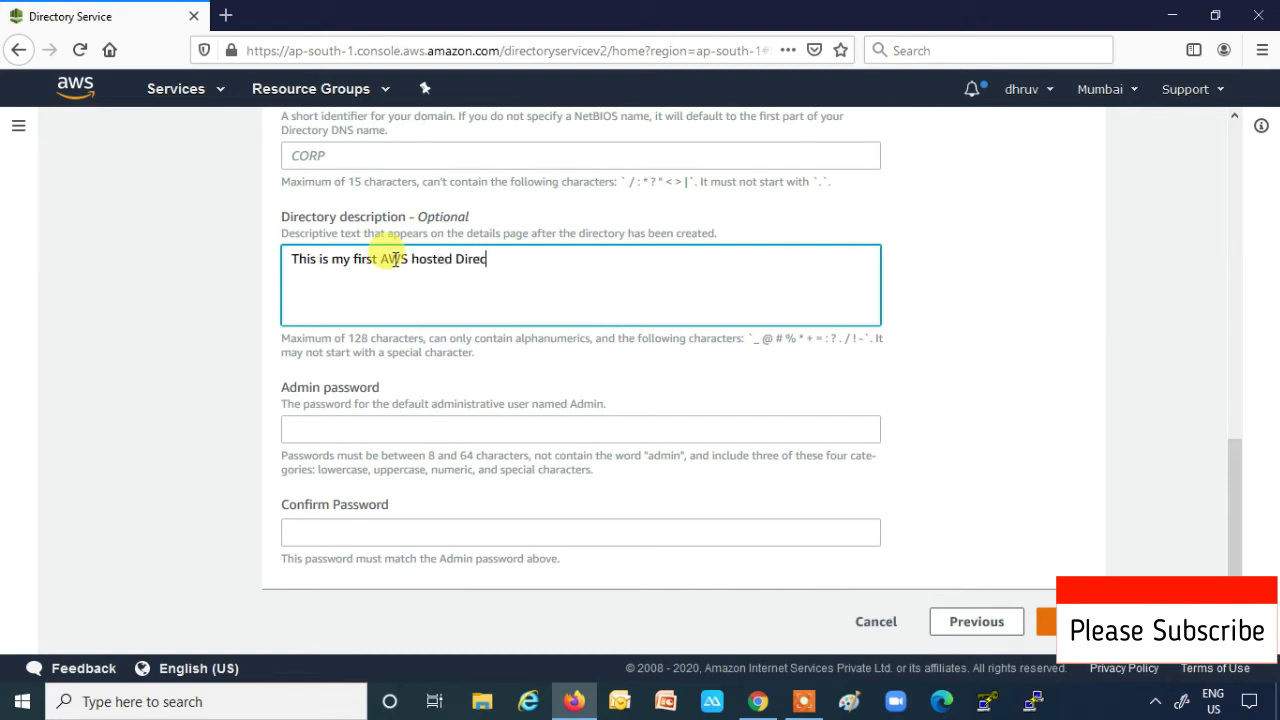
{"action": "type", "text": "tory Services"}
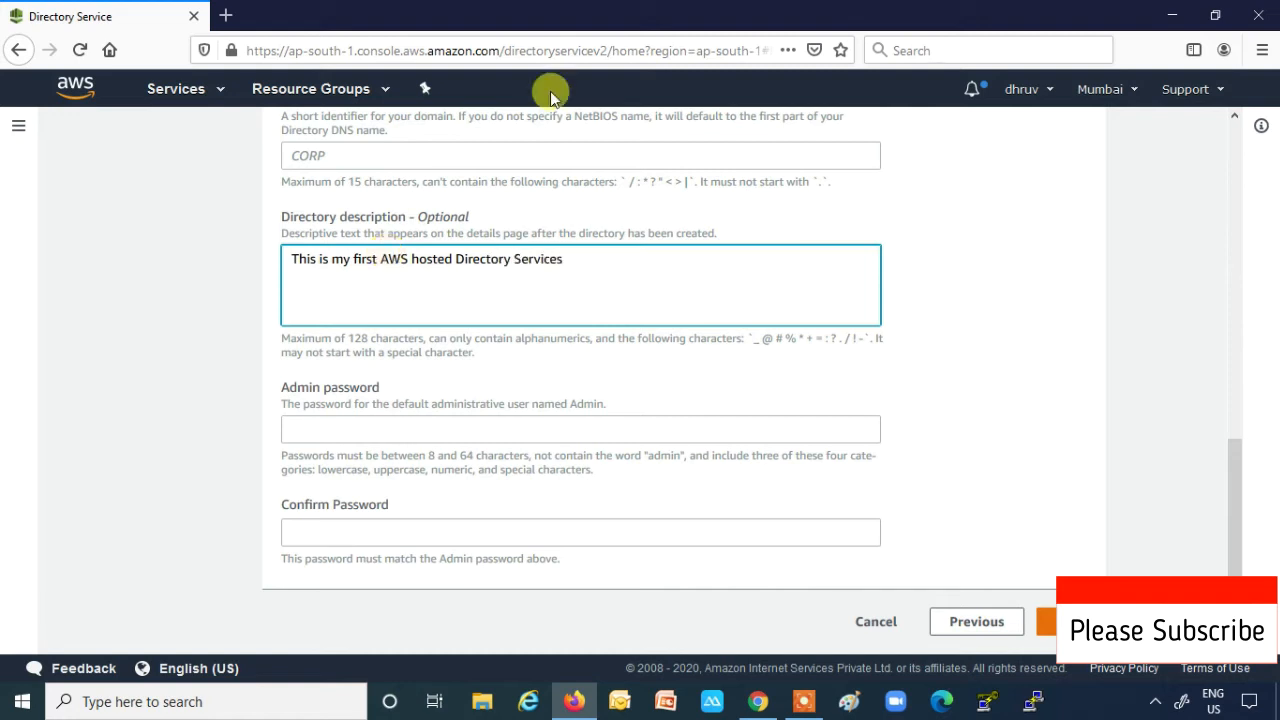
{"action": "left_click", "coordinate": [325, 429]}
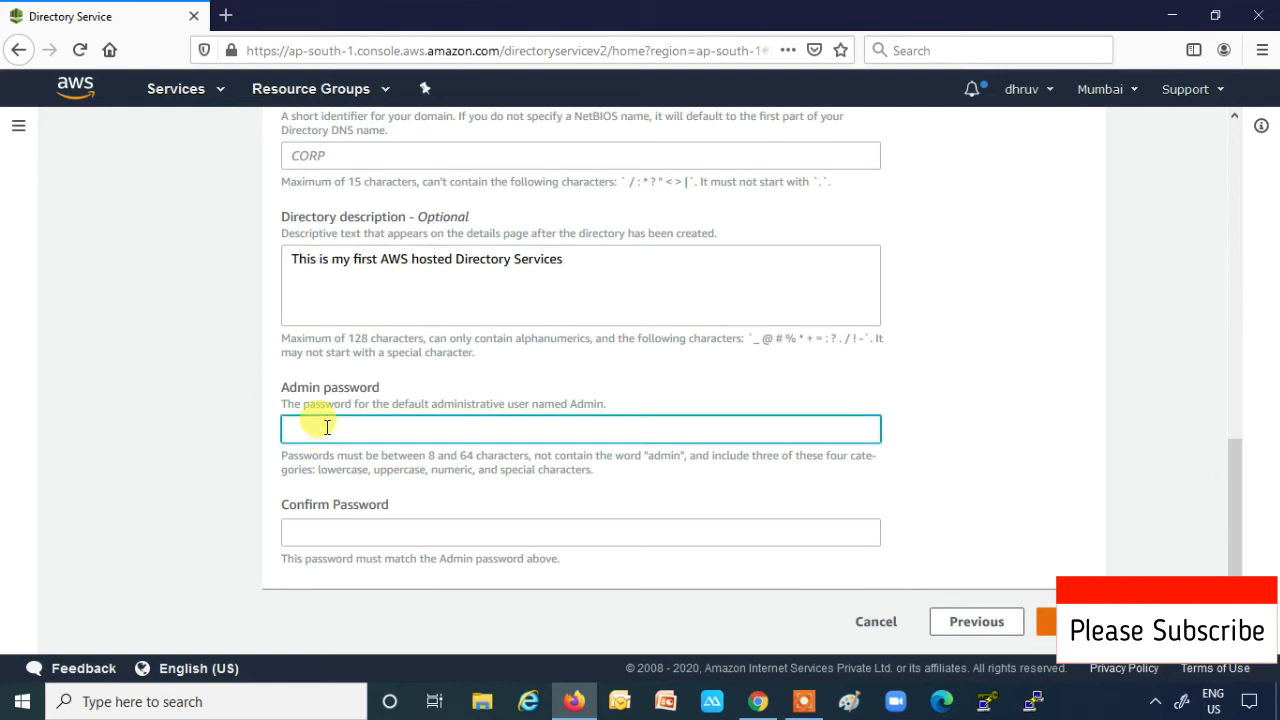
- Enter the Admin password in both password fields and submit the directory details
{"action": "left_click", "coordinate": [324, 530]}
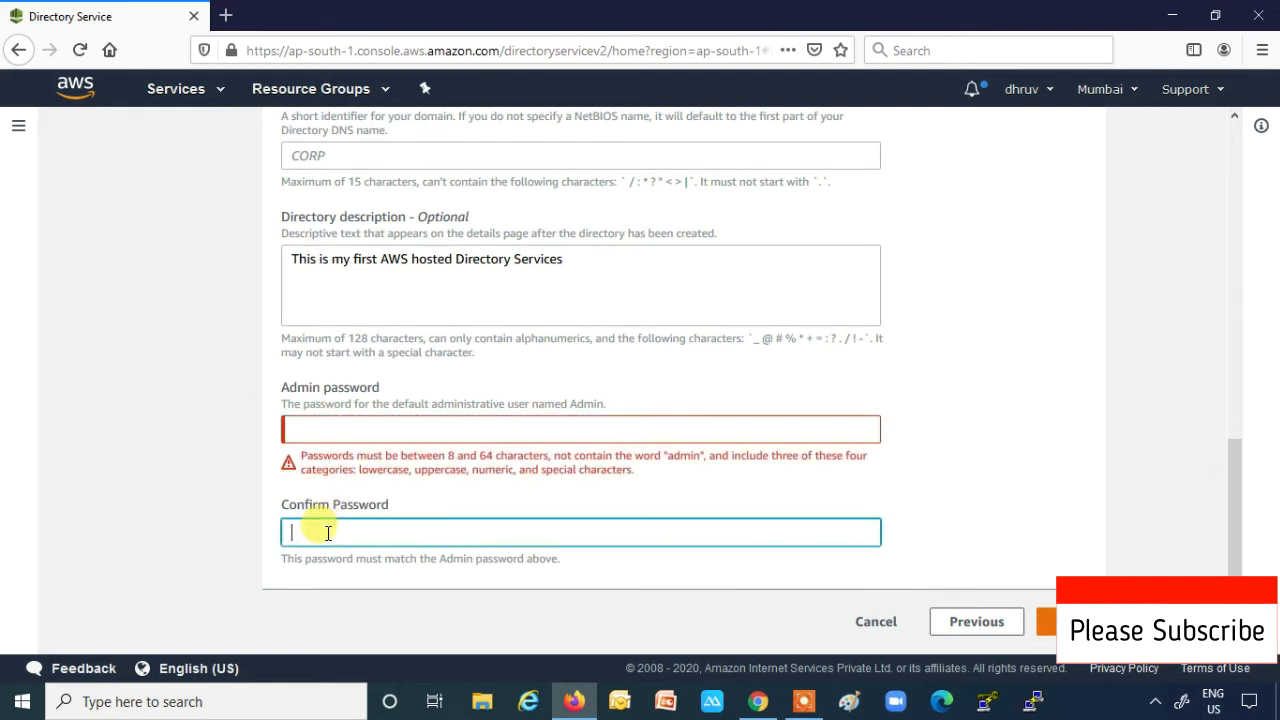
{"action": "left_click", "coordinate": [283, 395]}
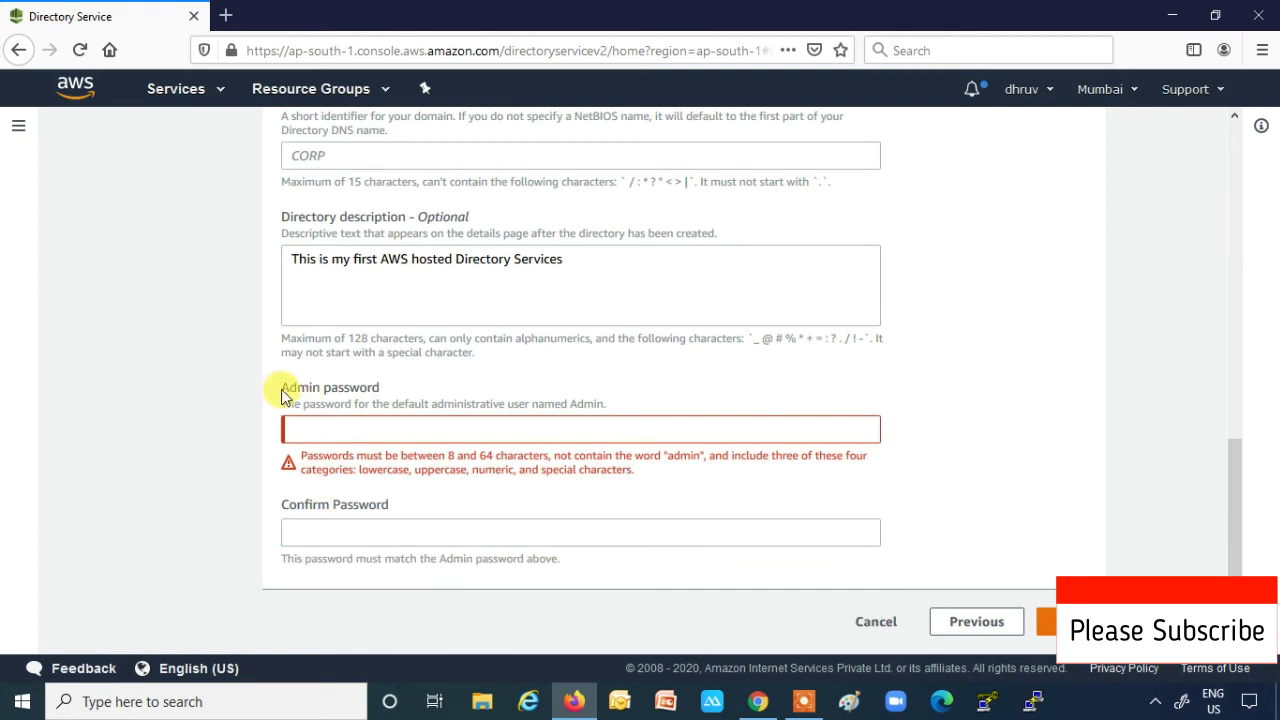
{"action": "left_click_drag", "start_coordinate": [319, 397], "coordinate": [322, 399]}
{"action": "left_click", "coordinate": [335, 427]}
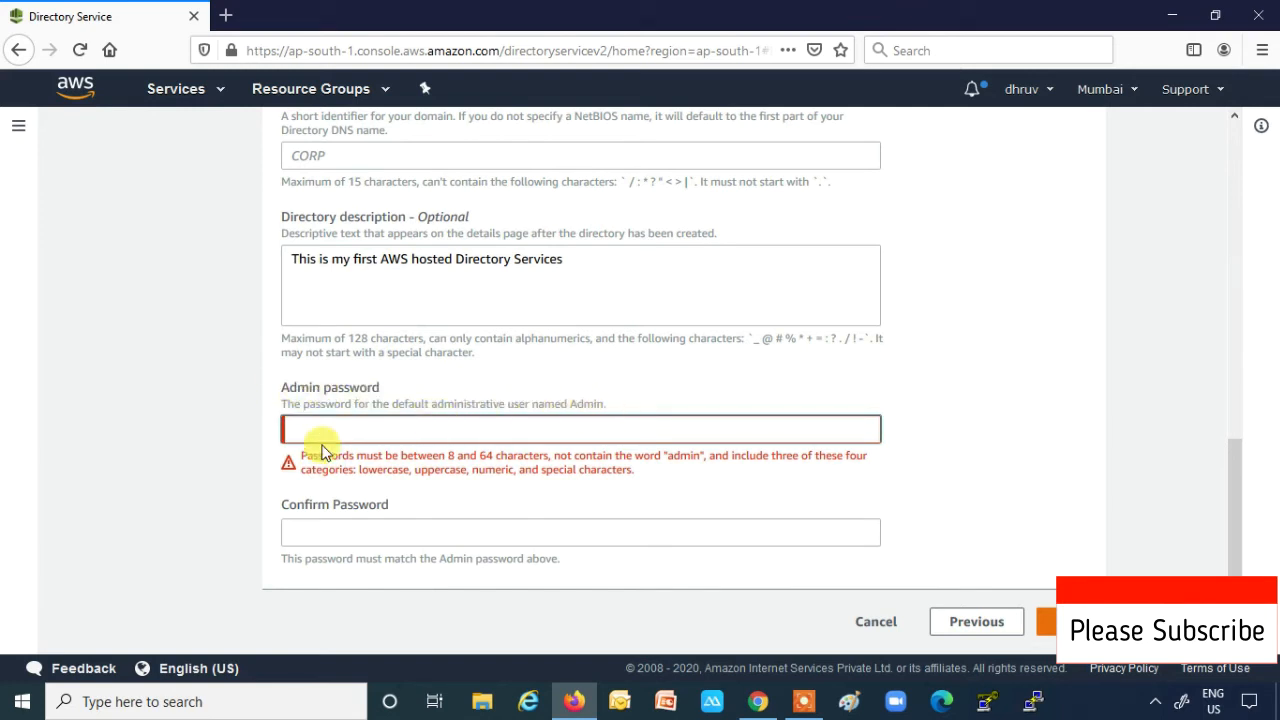
{"action": "type", "text": "Pass@1234"}
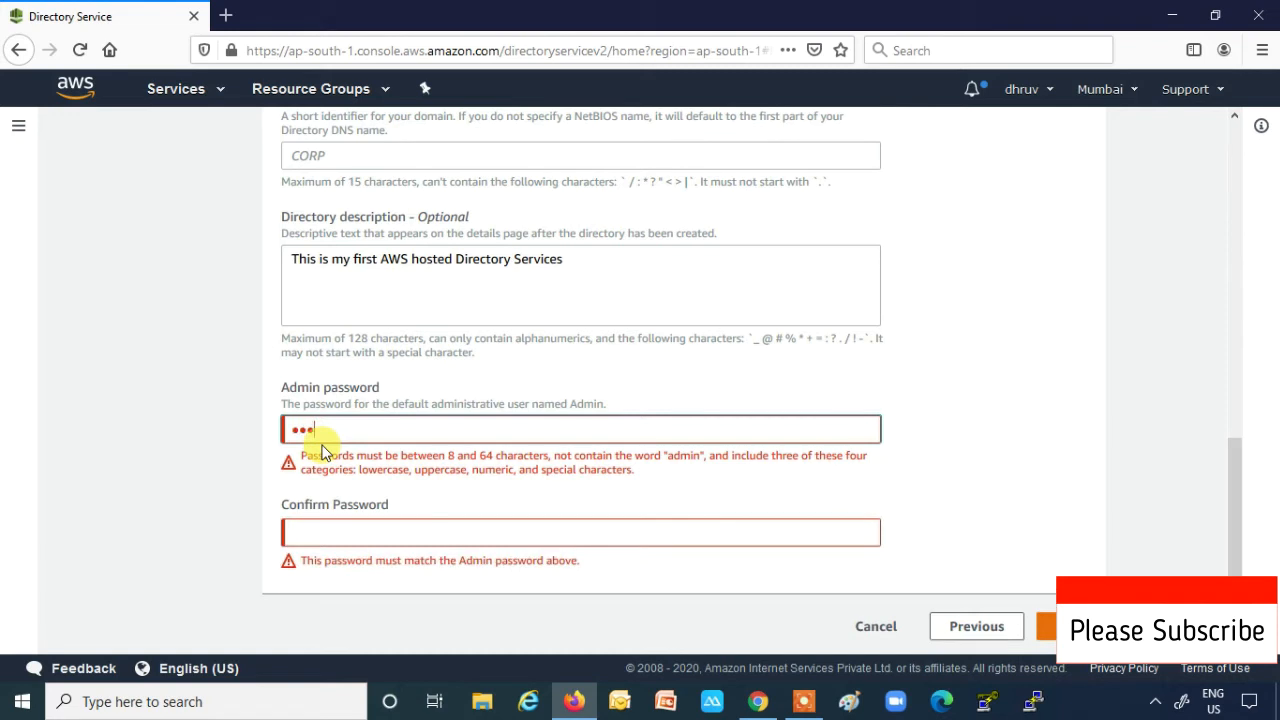
{"action": "key", "text": "Tab"}
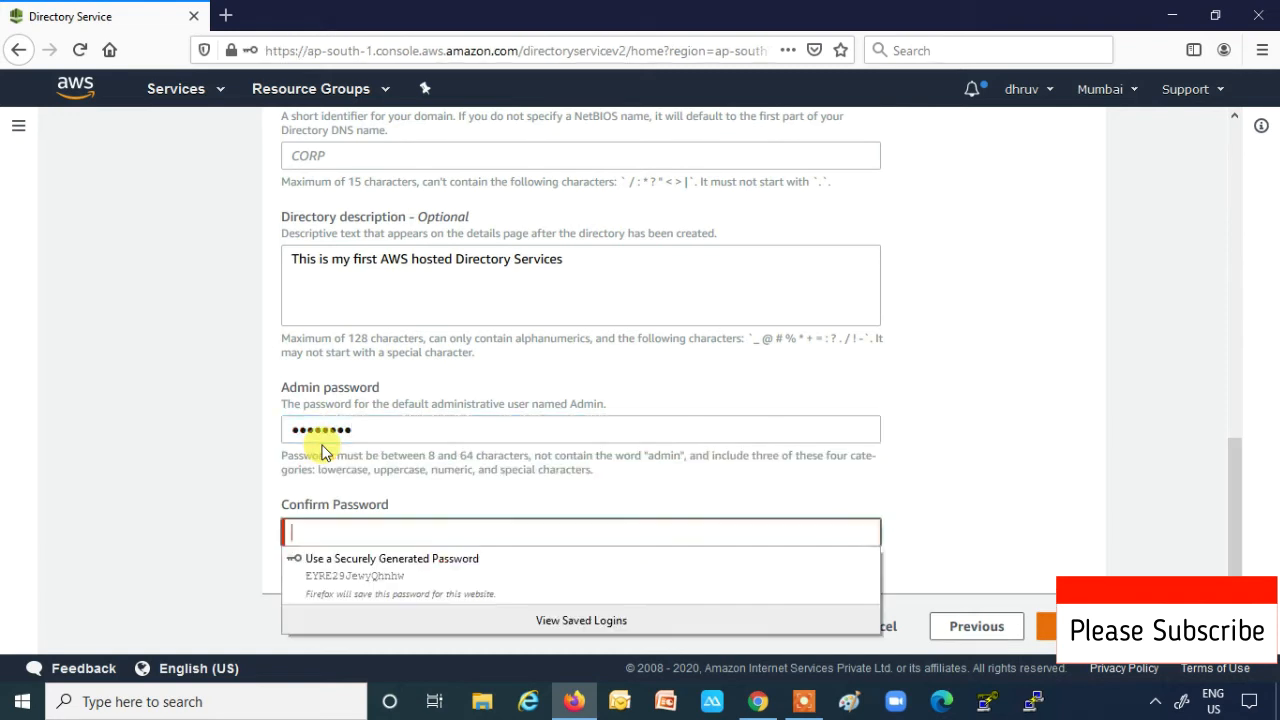
{"action": "type", "text": "Pass@1234"}
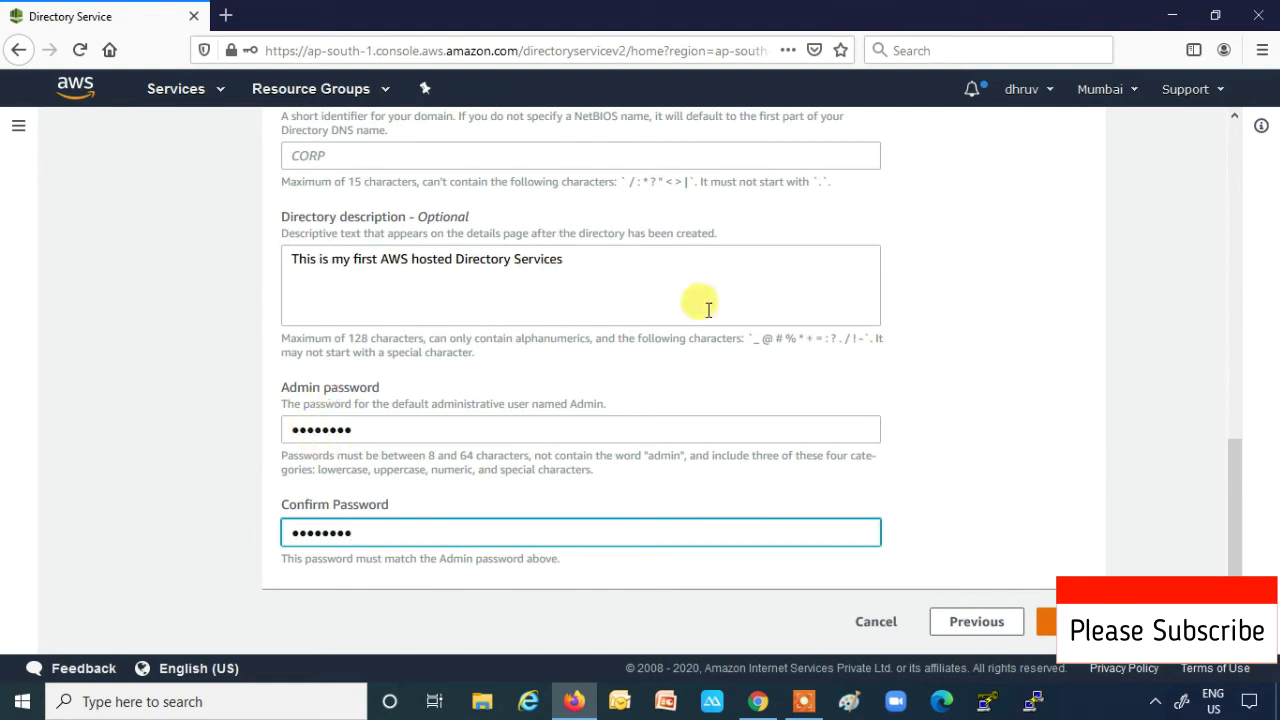
{"action": "left_click", "coordinate": [1045, 621]}
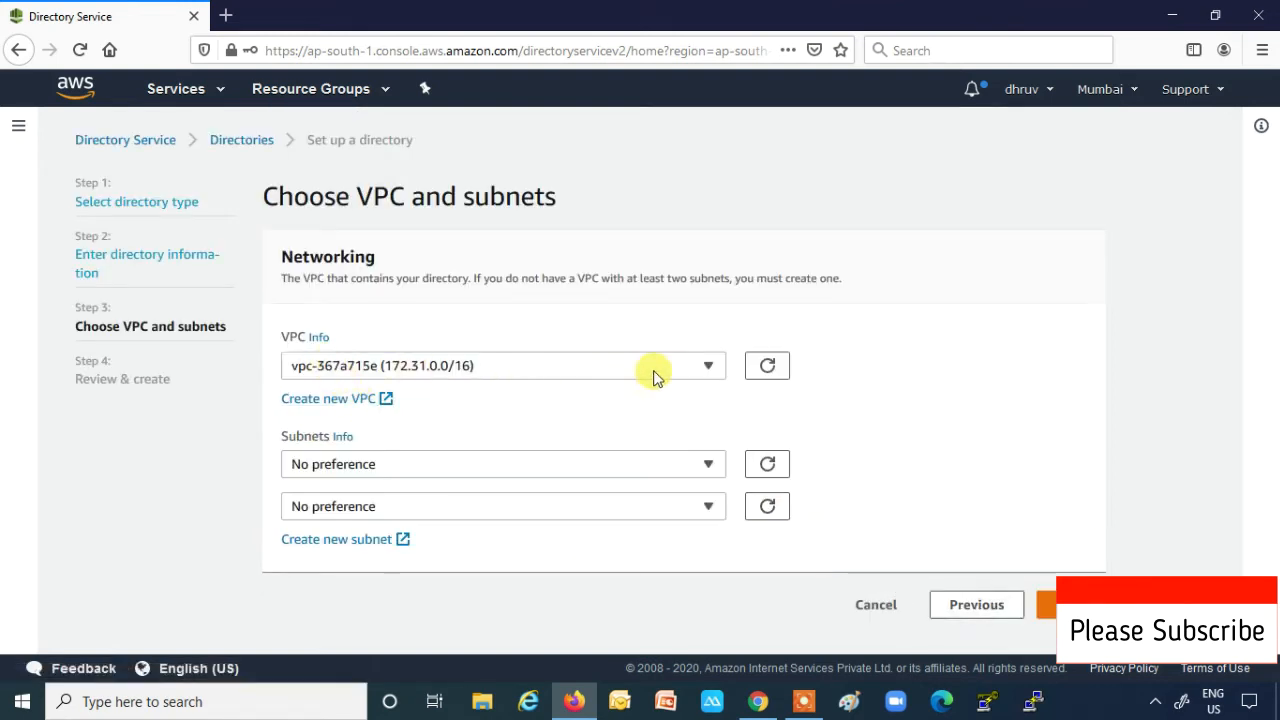
- Keep VPC vpc-367a715e and pick subnets subnet-0753636f (ap-south-1a) and subnet-bee284f2 (ap-south-1b)
{"action": "left_click", "coordinate": [704, 372]}
{"action": "left_click", "coordinate": [704, 370]}
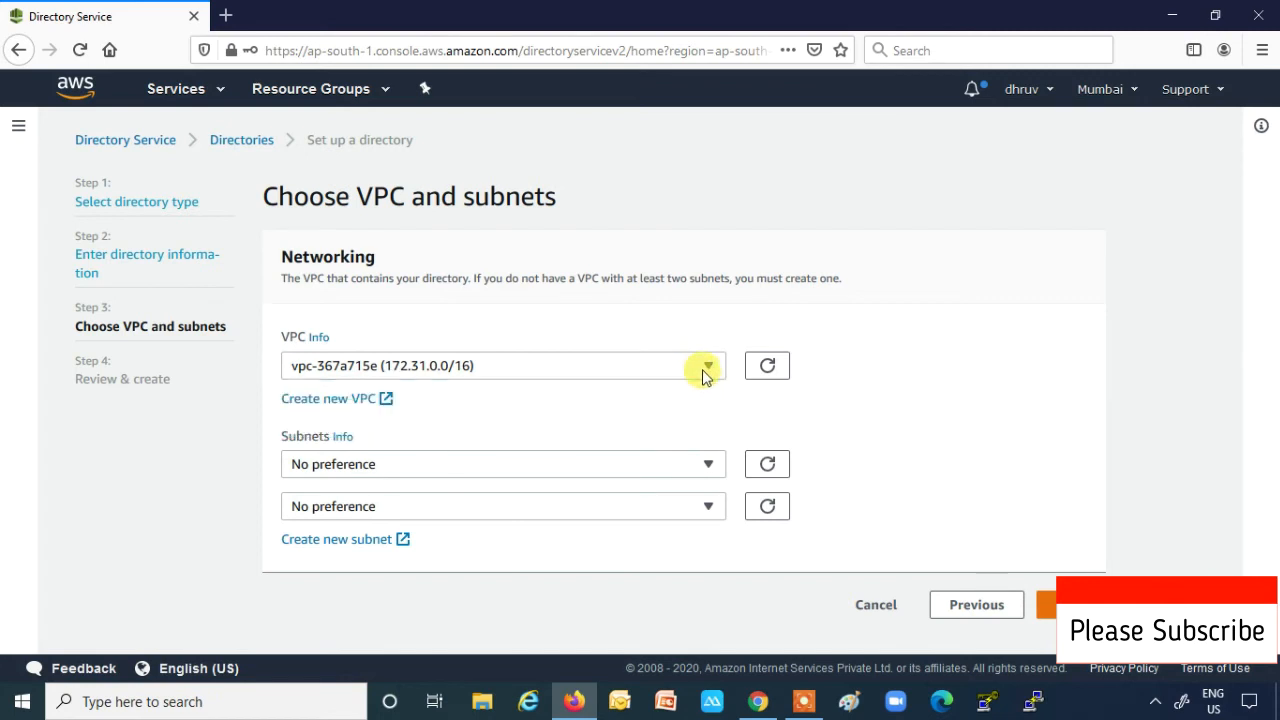
{"action": "left_click", "coordinate": [704, 467]}
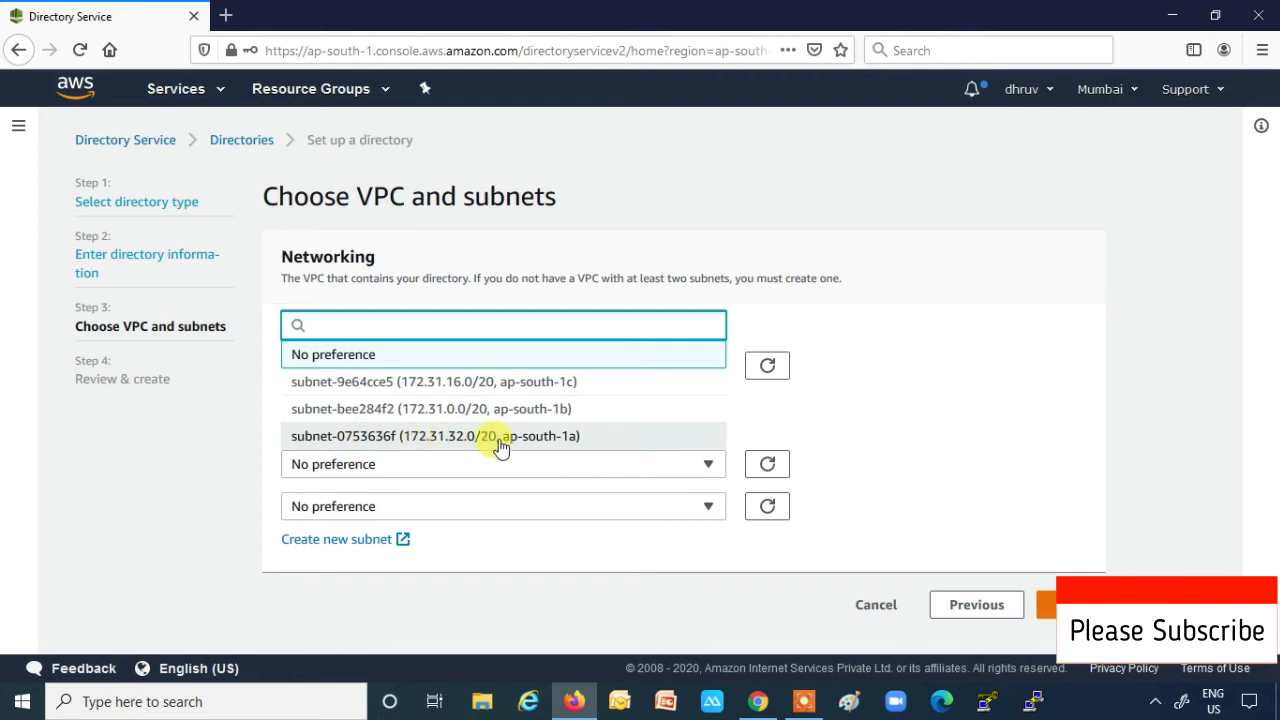
{"action": "left_click", "coordinate": [531, 438]}
{"action": "left_click", "coordinate": [603, 515]}
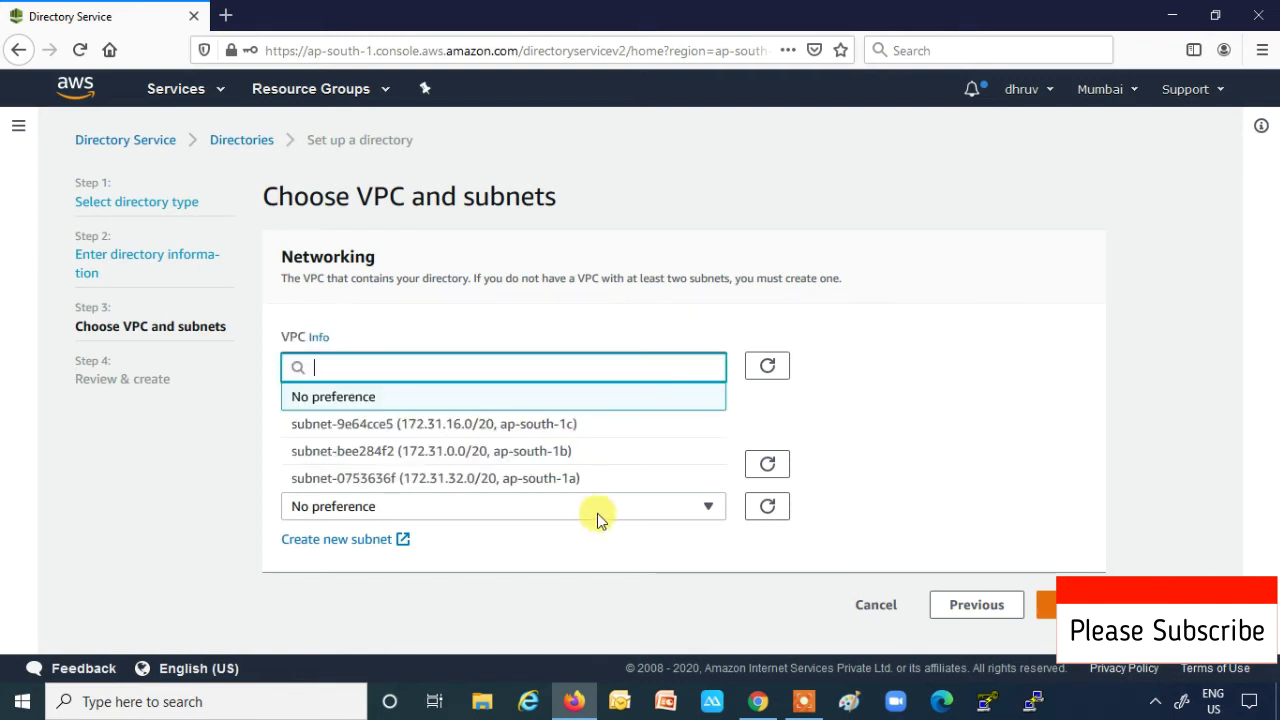
{"action": "left_click", "coordinate": [543, 451]}
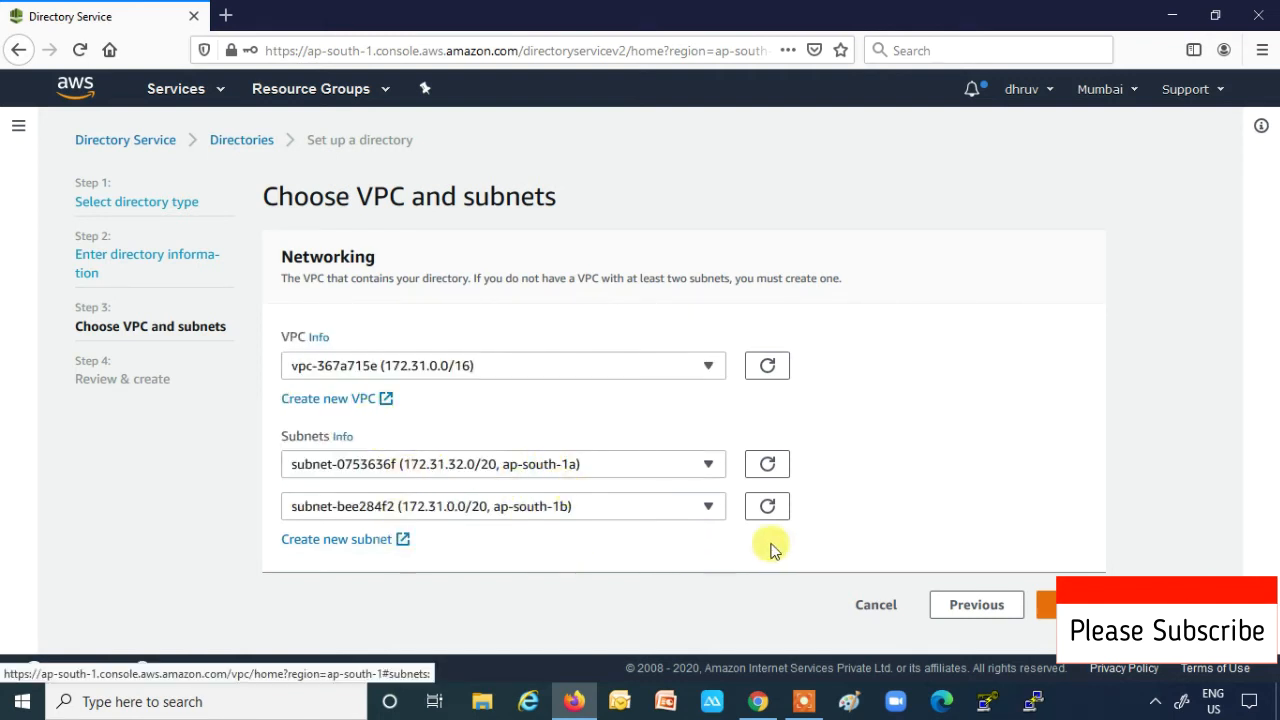
{"action": "left_click", "coordinate": [1046, 604]}
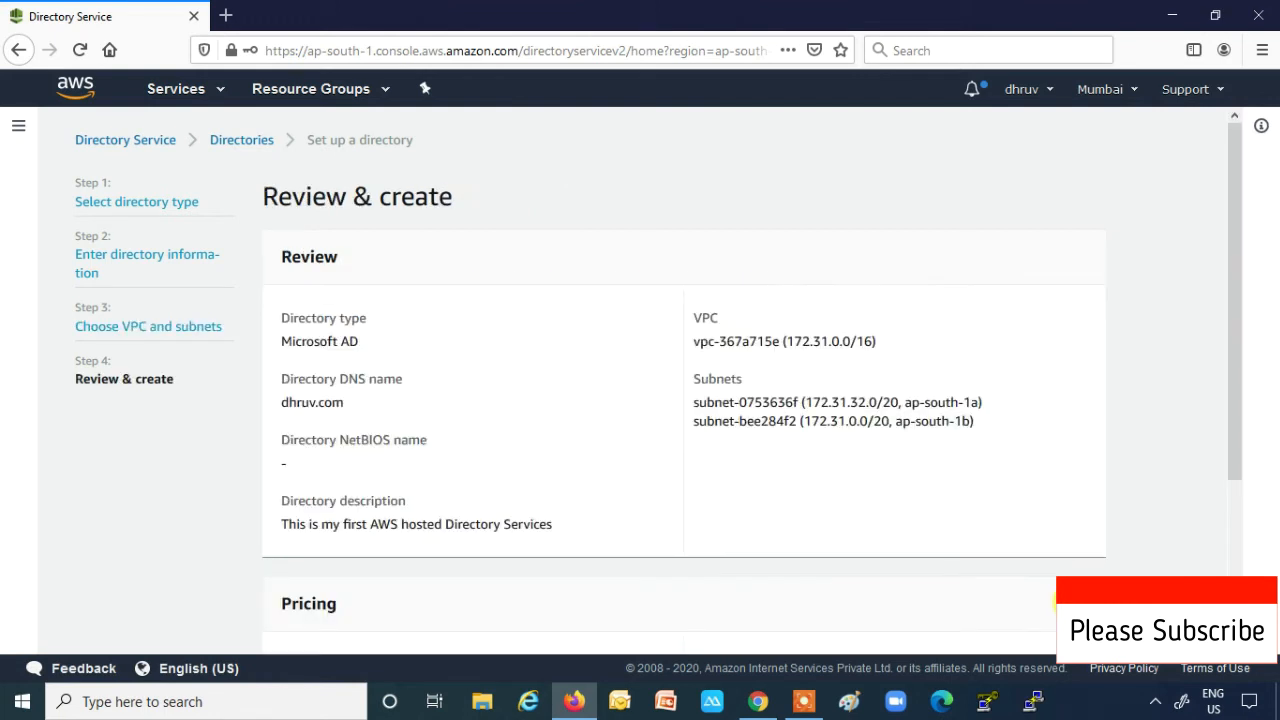
{"action": "scroll", "coordinate": [903, 449], "scroll_direction": "down", "scroll_amount": 3}
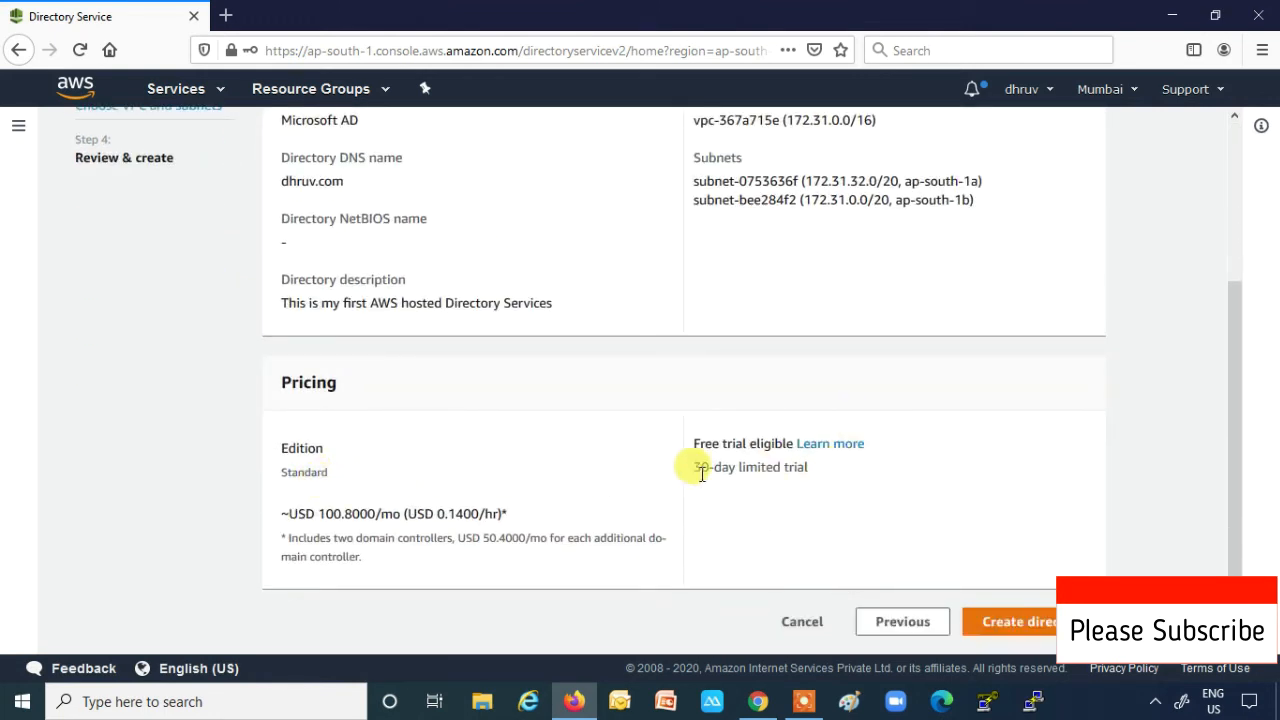
{"action": "left_click_drag", "start_coordinate": [694, 474], "coordinate": [814, 480]}
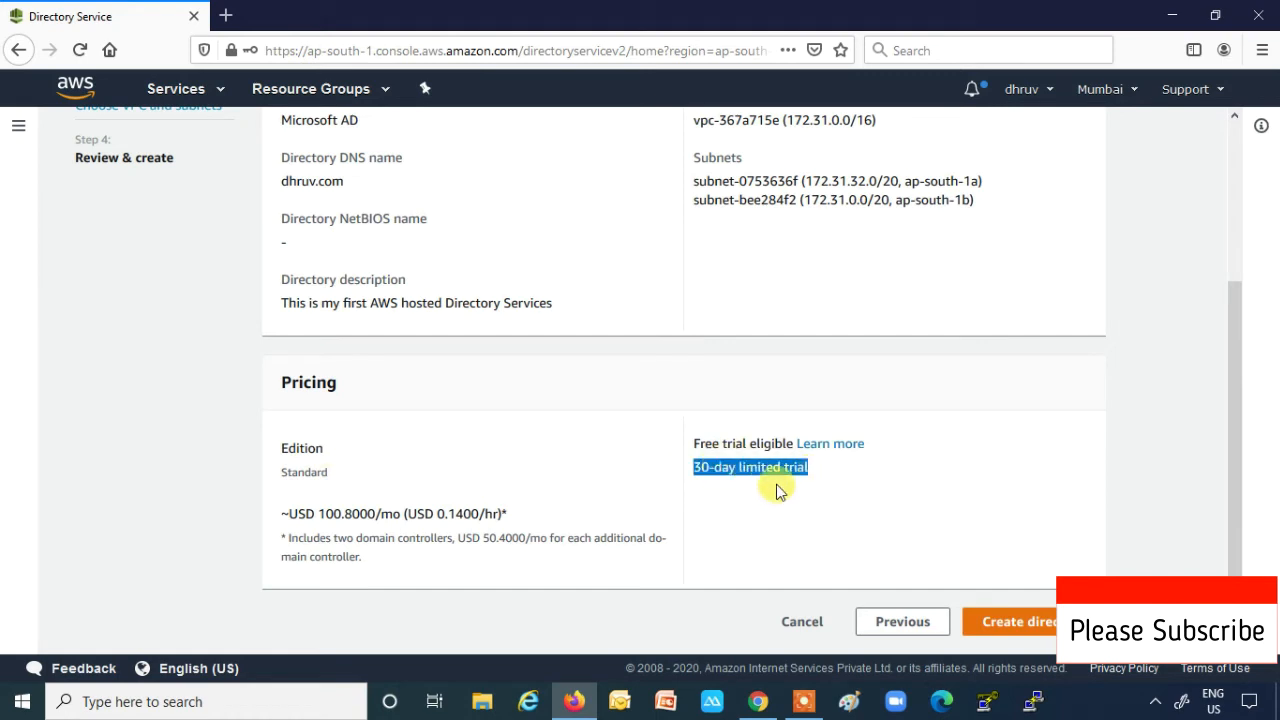
{"action": "scroll", "coordinate": [428, 514], "scroll_direction": "up", "scroll_amount": 1}
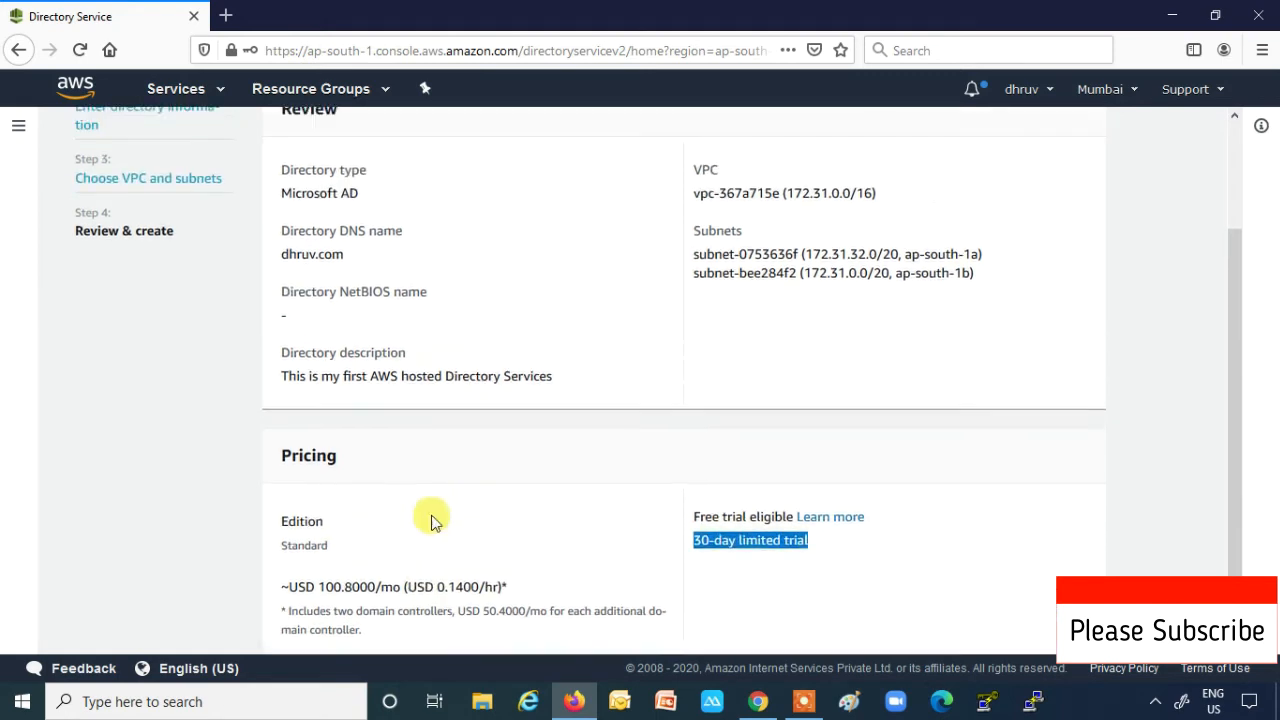
{"action": "scroll", "coordinate": [375, 594], "scroll_direction": "down", "scroll_amount": 1}
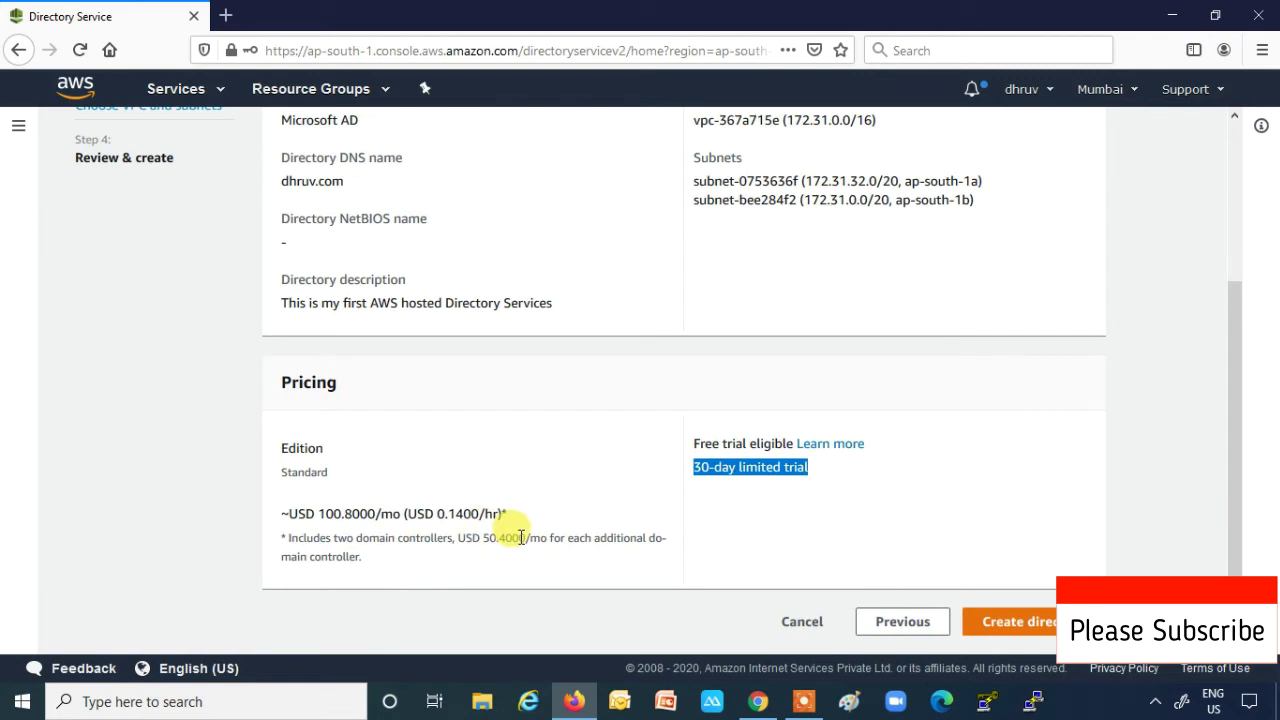
{"action": "left_click_drag", "start_coordinate": [303, 538], "coordinate": [438, 543]}
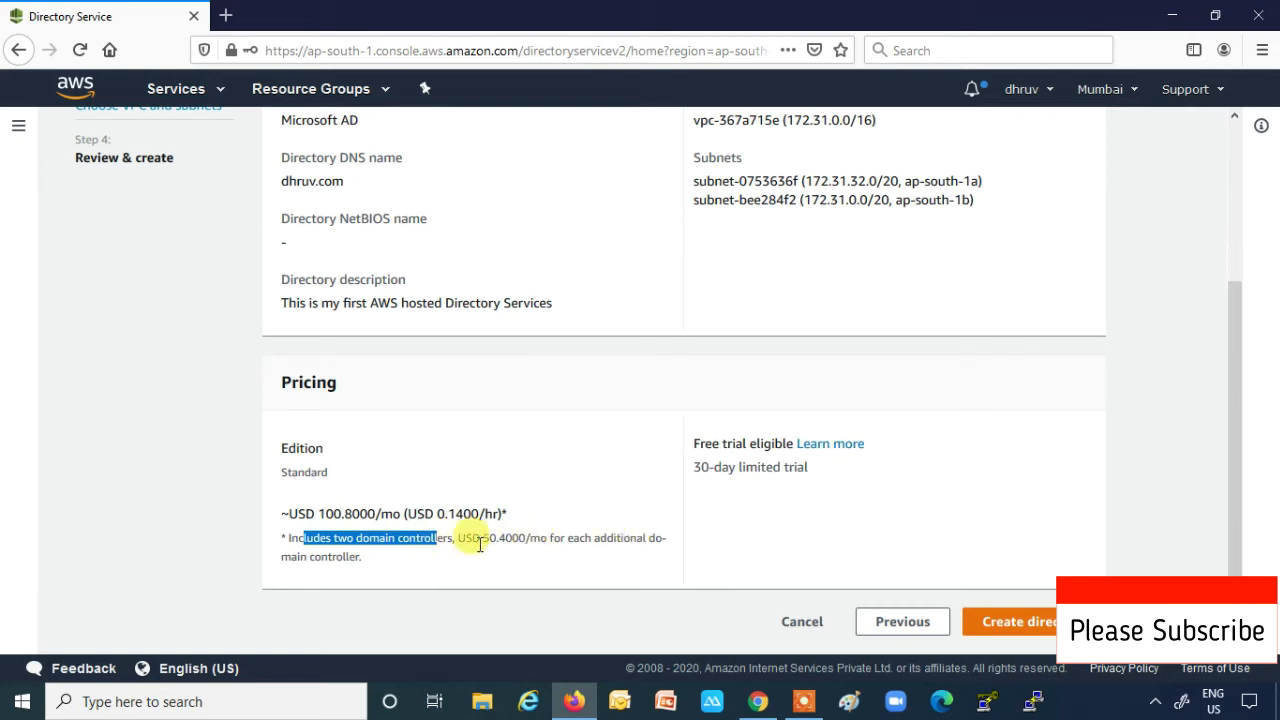
{"action": "left_click", "coordinate": [484, 538]}
{"action": "left_click_drag", "start_coordinate": [484, 538], "coordinate": [622, 543]}
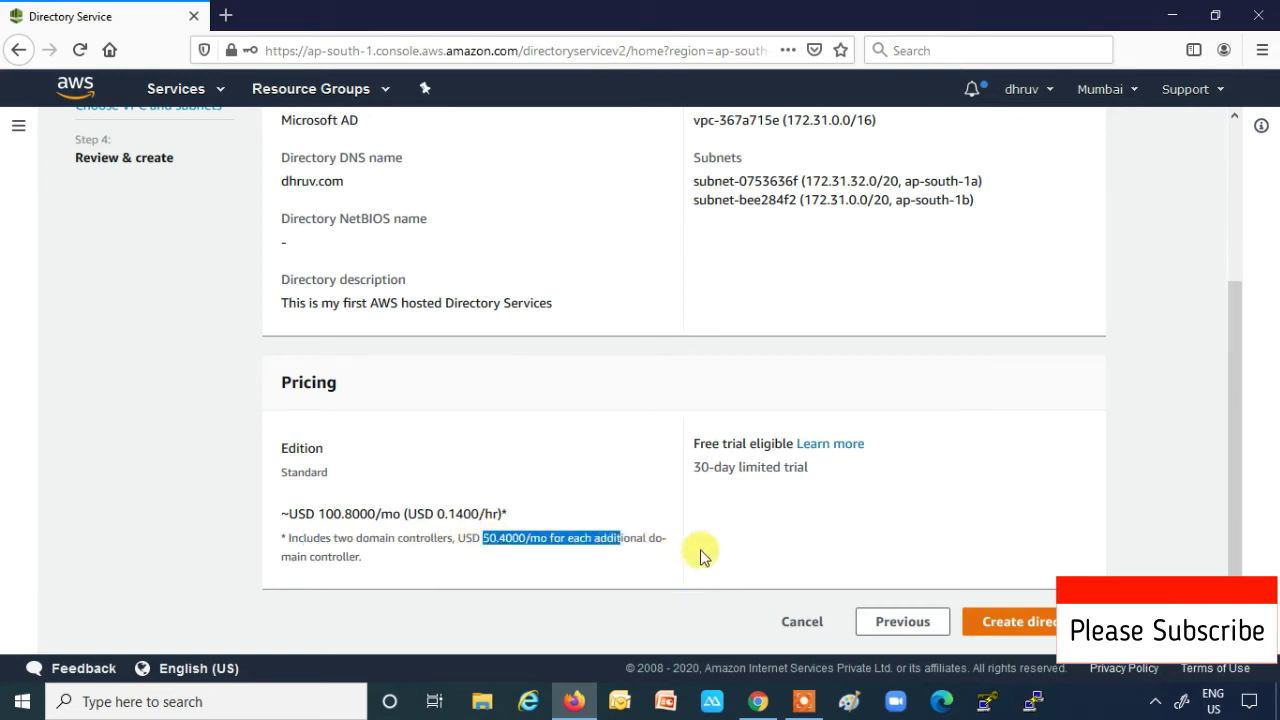
{"action": "scroll", "coordinate": [716, 548], "scroll_direction": "up", "scroll_amount": 3}
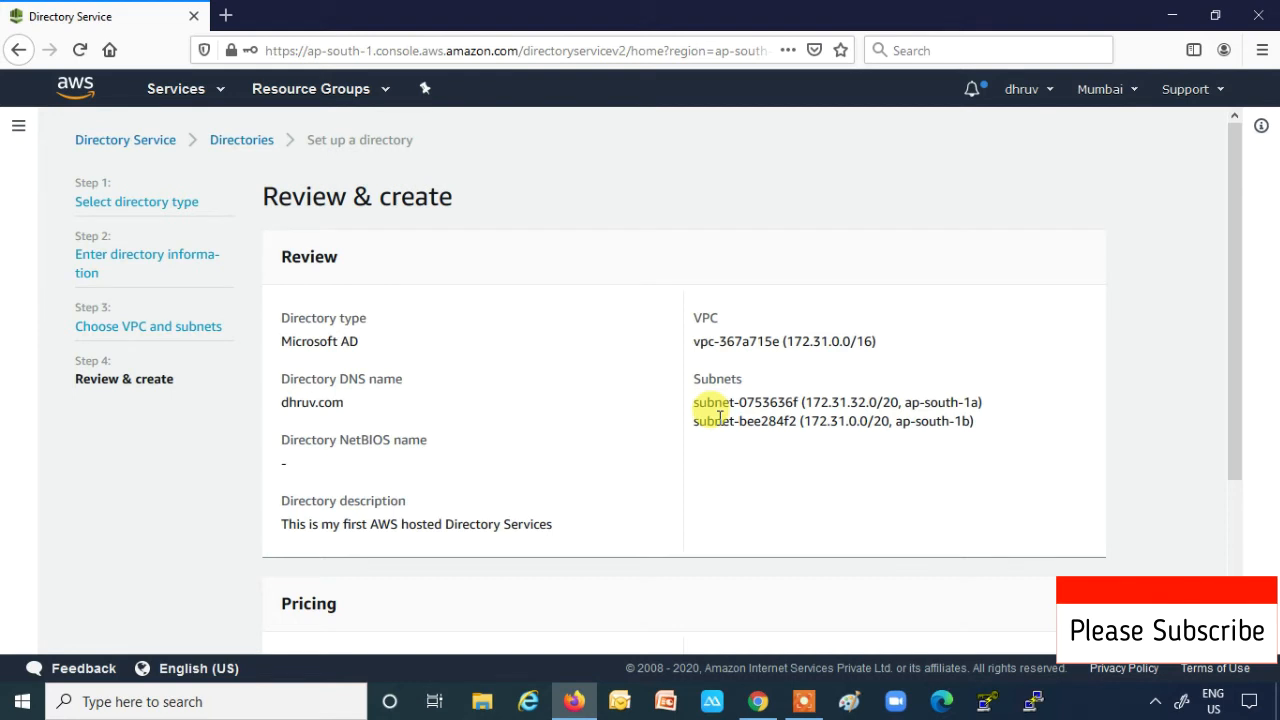
{"action": "scroll", "coordinate": [720, 418], "scroll_direction": "down", "scroll_amount": 3}
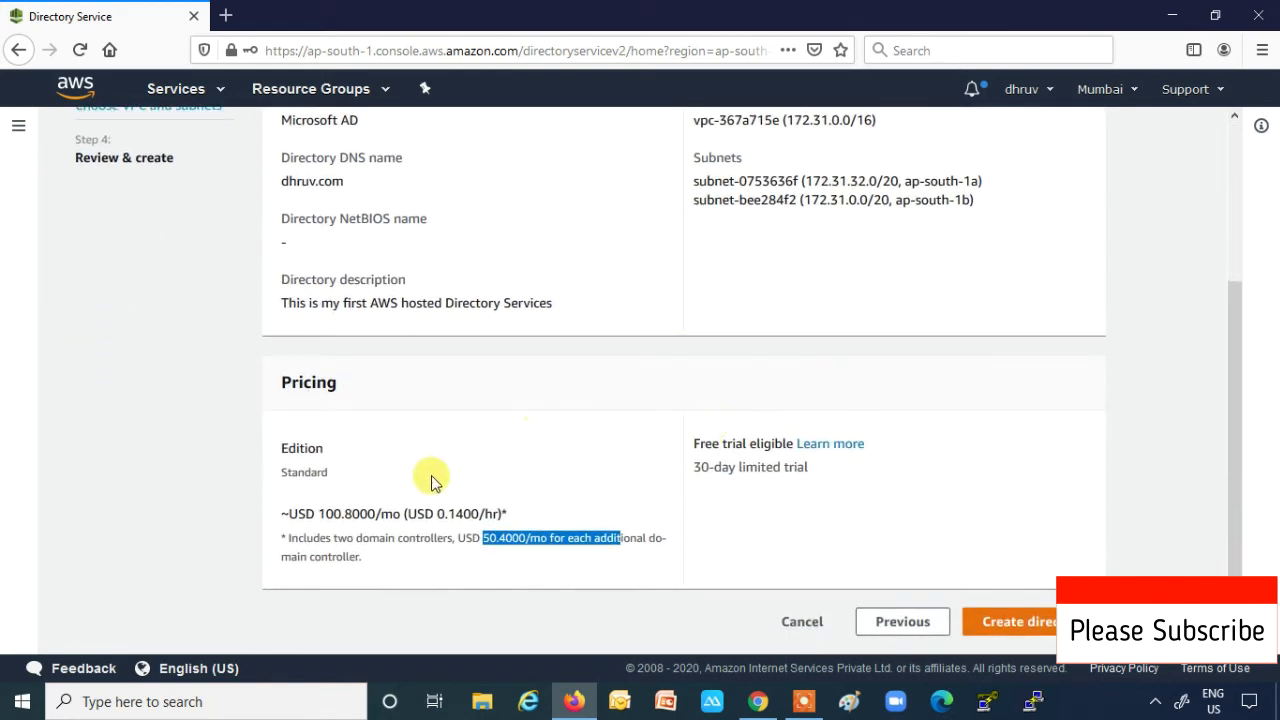
- Create the dhruv.com directory and highlight its 20-45 minute creation estimate
{"action": "left_click", "coordinate": [990, 621]}
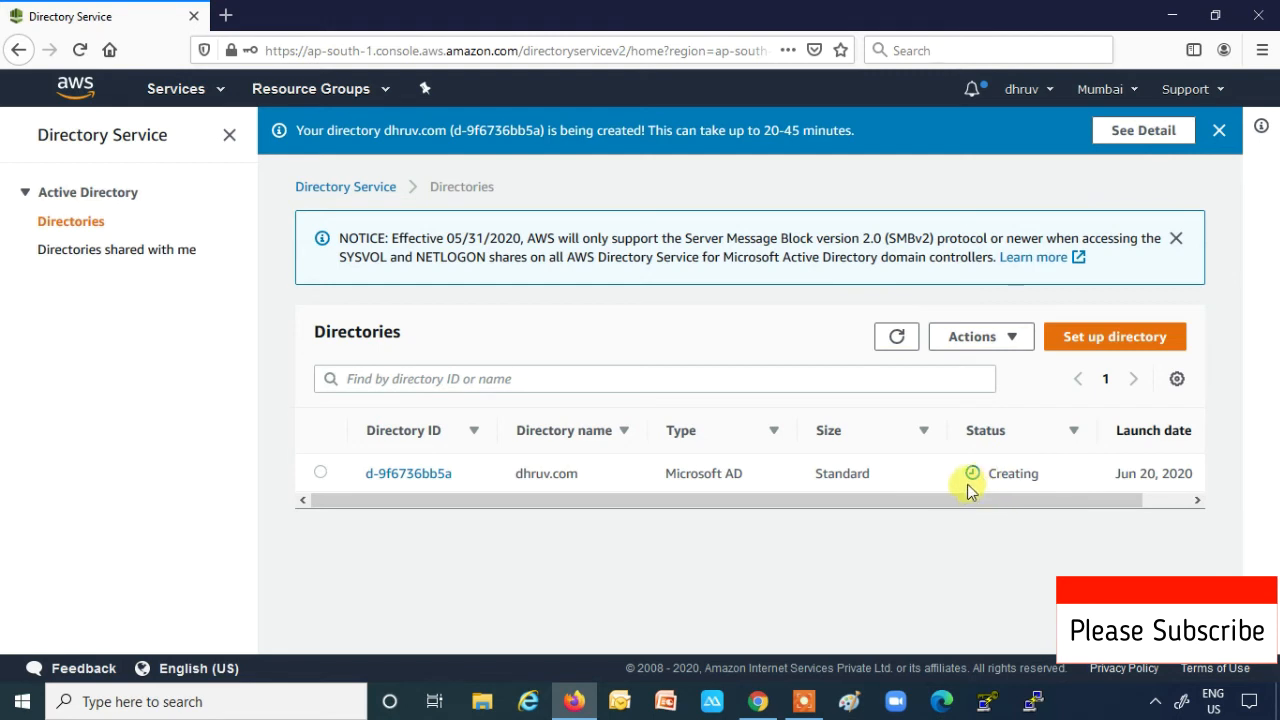
{"action": "left_click_drag", "start_coordinate": [934, 500], "coordinate": [1018, 505]}
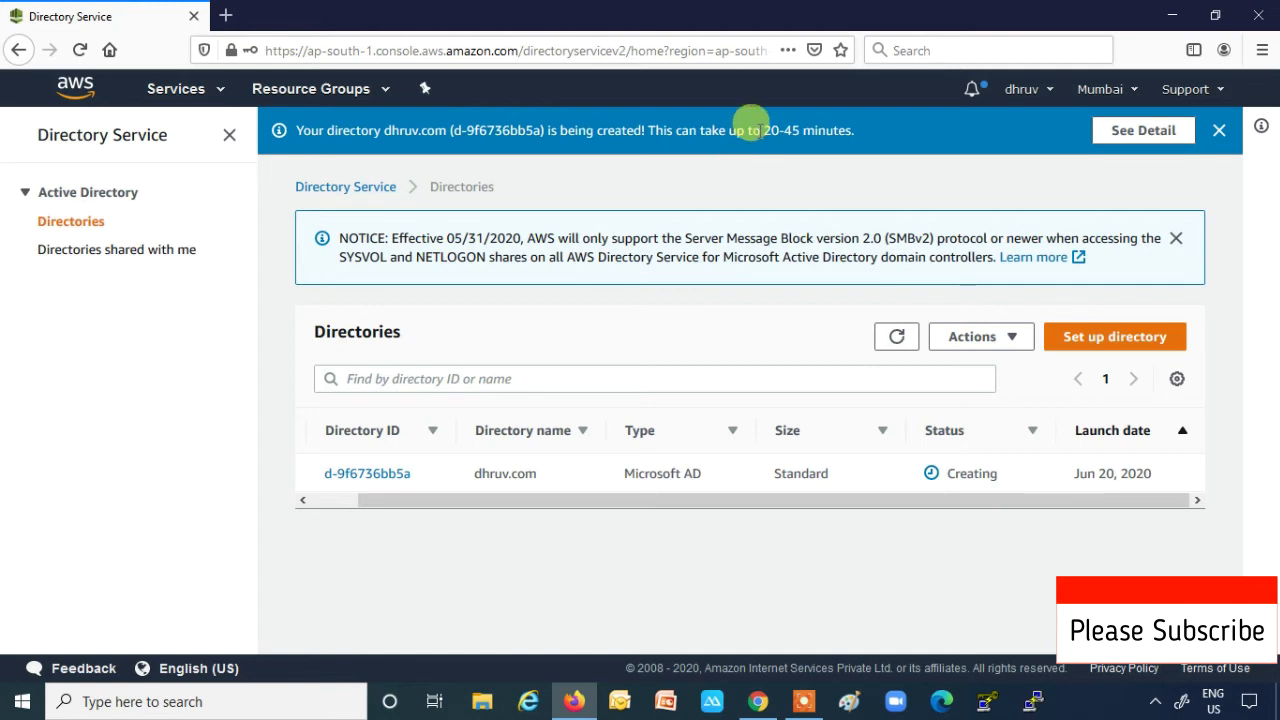
{"action": "left_click_drag", "start_coordinate": [762, 130], "coordinate": [848, 130]}
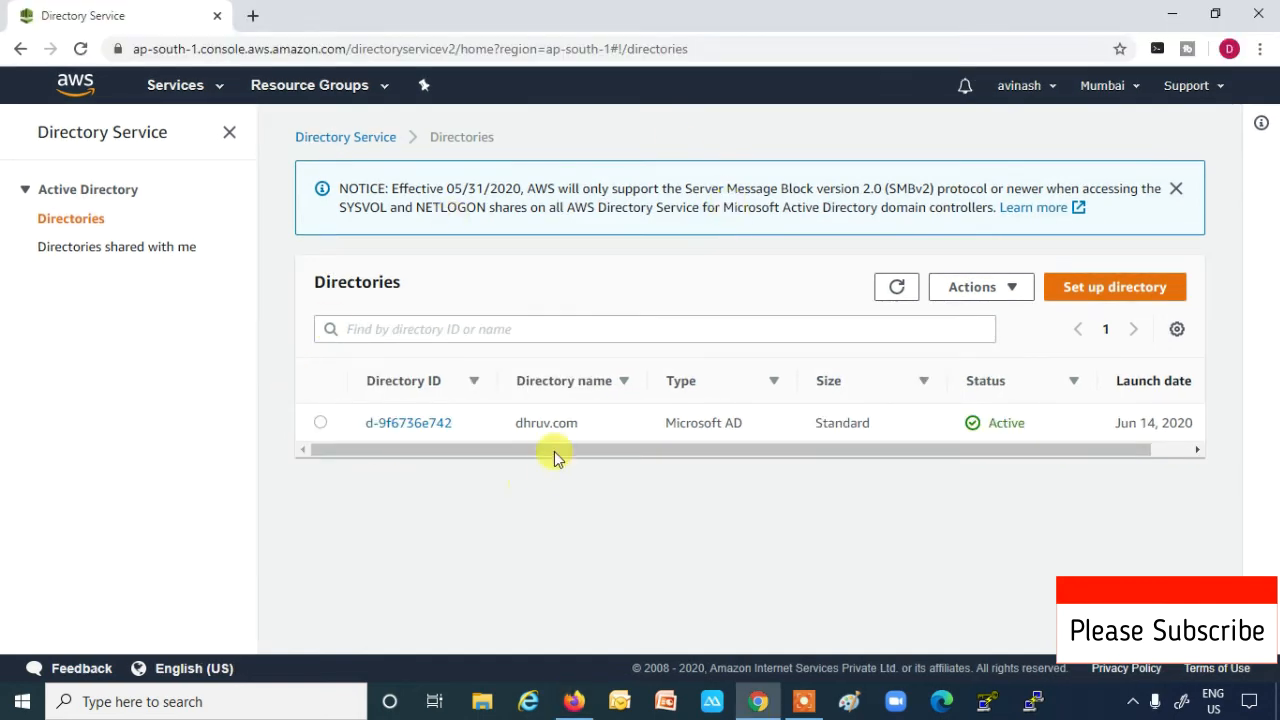
- Highlight the SMBv2 notice details, then open directory d-9f6736e742's details page
{"action": "left_click_drag", "start_coordinate": [516, 424], "coordinate": [745, 432]}
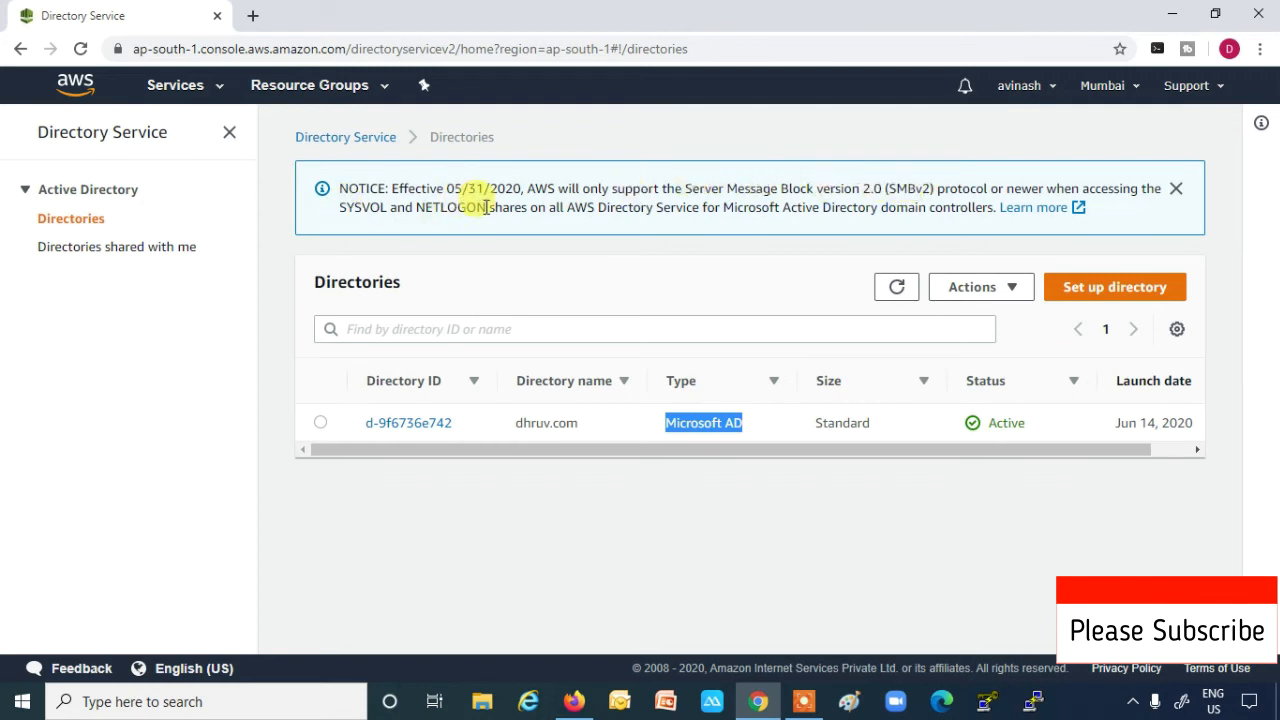
{"action": "left_click_drag", "start_coordinate": [486, 207], "coordinate": [337, 207]}
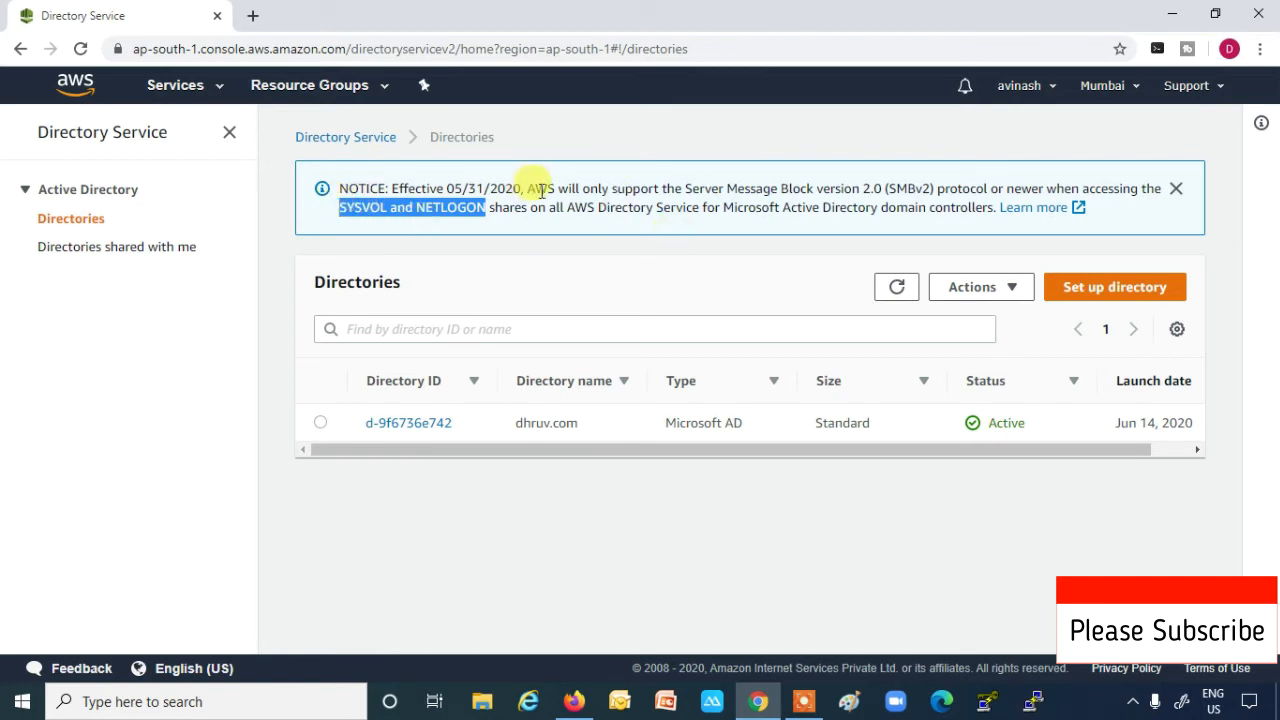
{"action": "left_click_drag", "start_coordinate": [522, 189], "coordinate": [852, 191]}
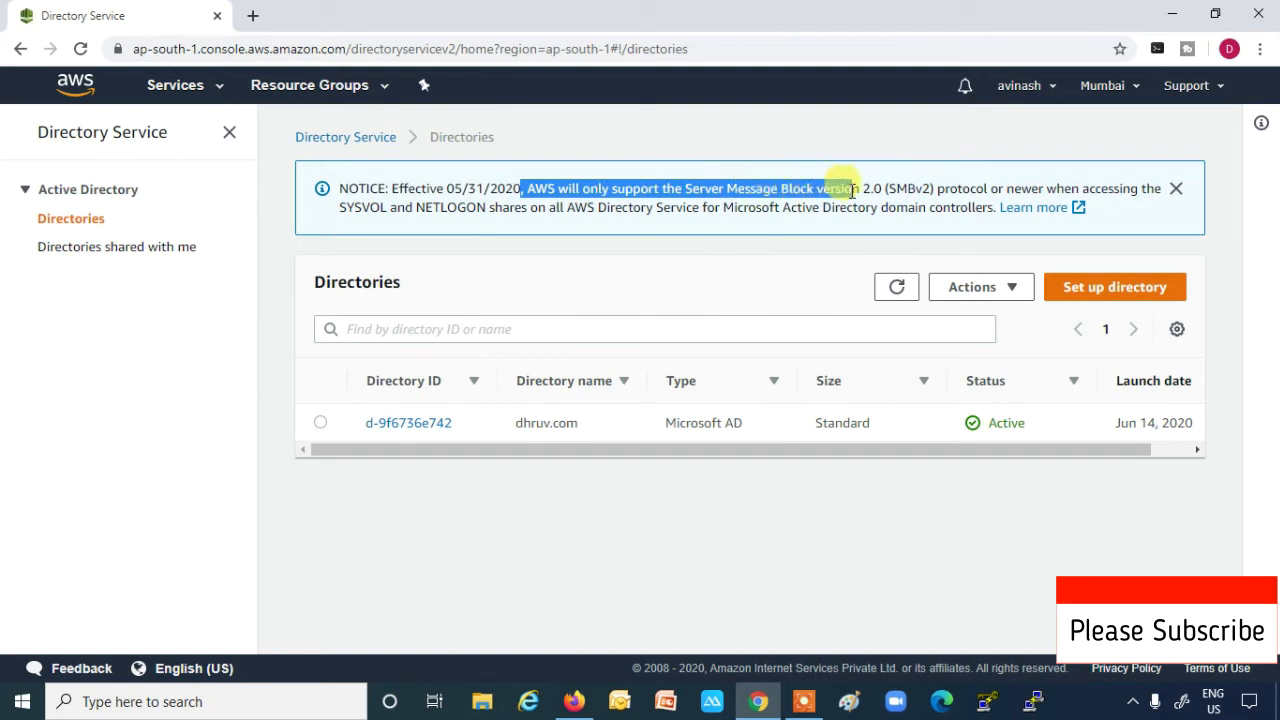
{"action": "left_click_drag", "start_coordinate": [852, 191], "coordinate": [998, 189]}
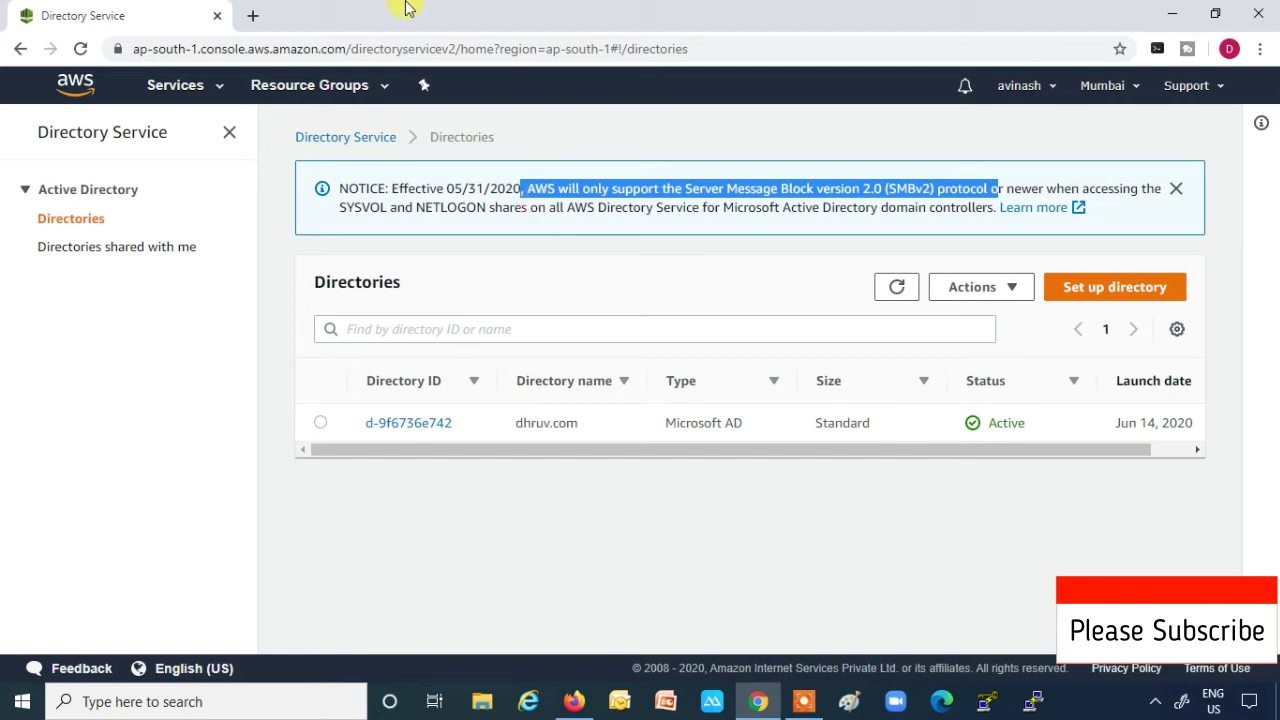
{"action": "left_click", "coordinate": [407, 426]}
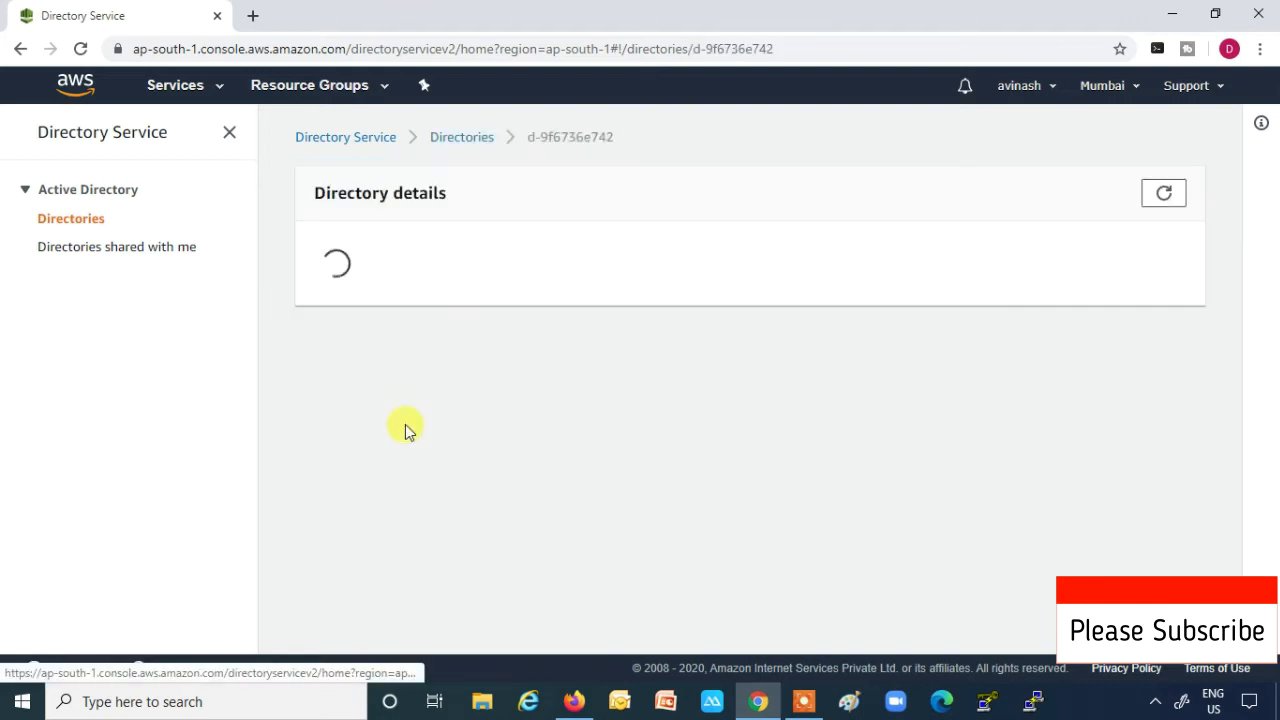
{"action": "scroll", "coordinate": [464, 376], "scroll_direction": "down", "scroll_amount": 1}
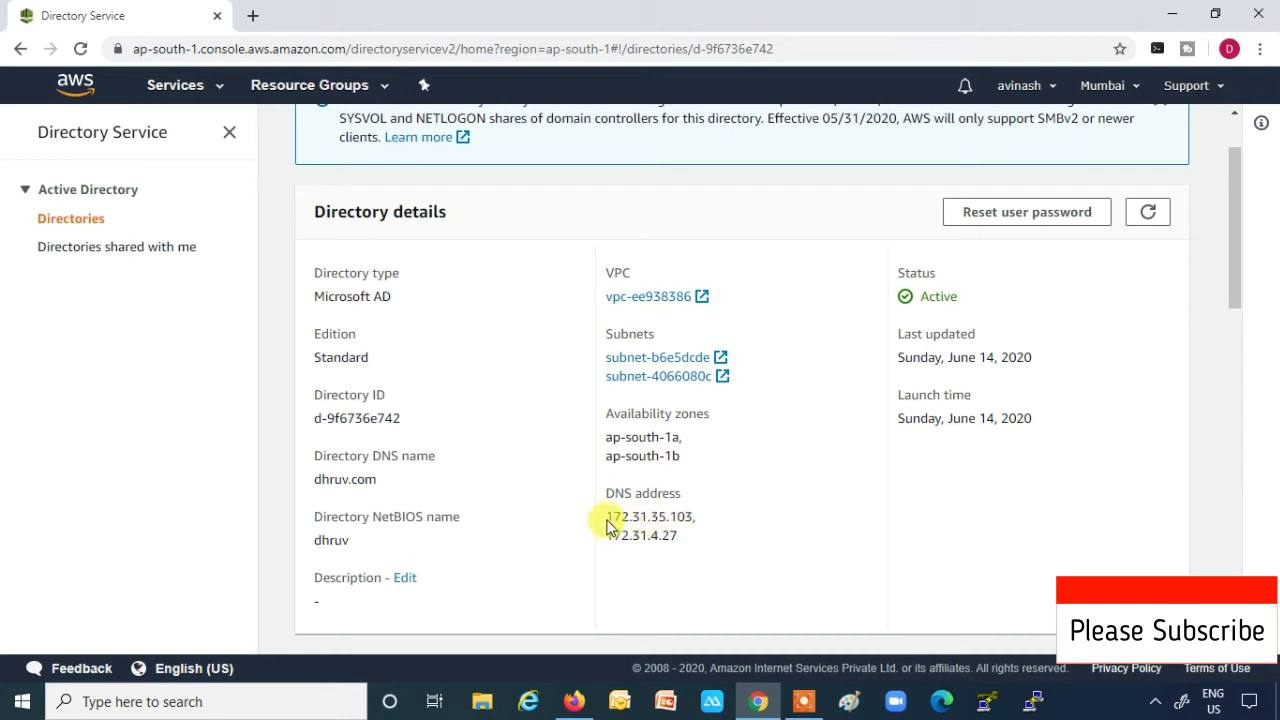
{"action": "left_click_drag", "start_coordinate": [607, 520], "coordinate": [682, 524]}
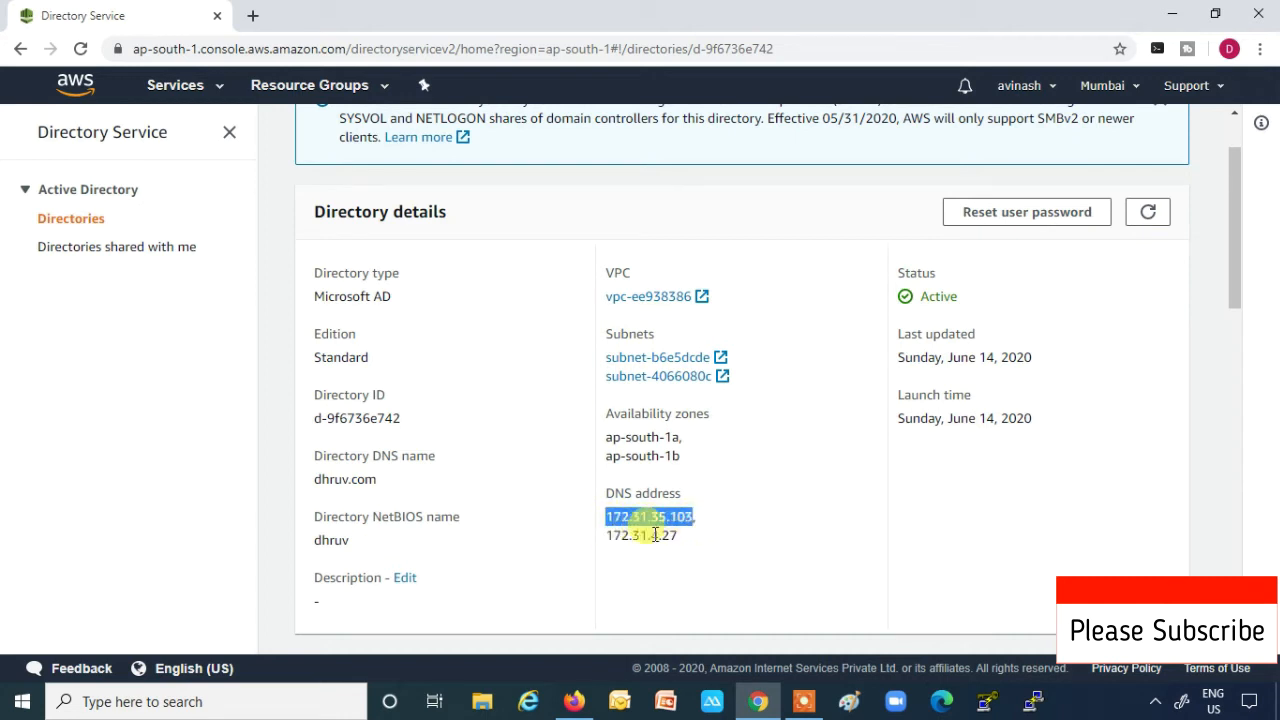
{"action": "left_click_drag", "start_coordinate": [608, 538], "coordinate": [634, 541]}
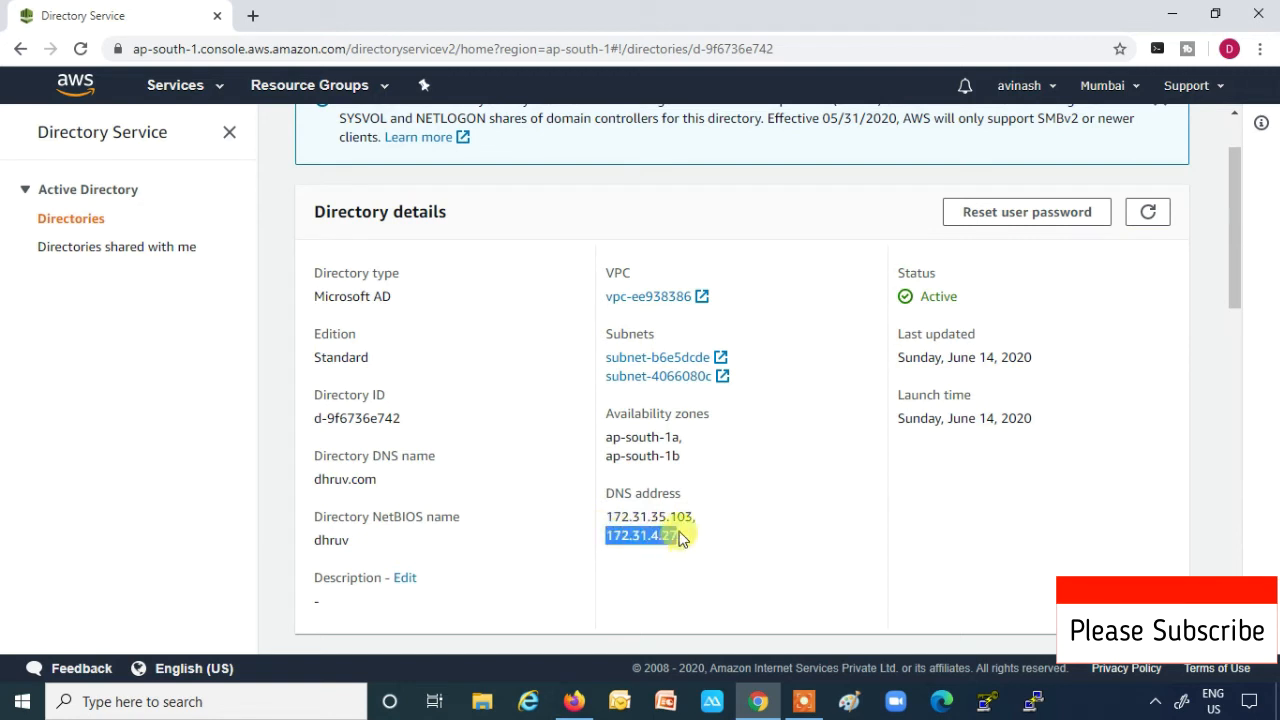
{"action": "left_click_drag", "start_coordinate": [604, 518], "coordinate": [686, 525]}
{"action": "left_click_drag", "start_coordinate": [609, 539], "coordinate": [683, 543]}
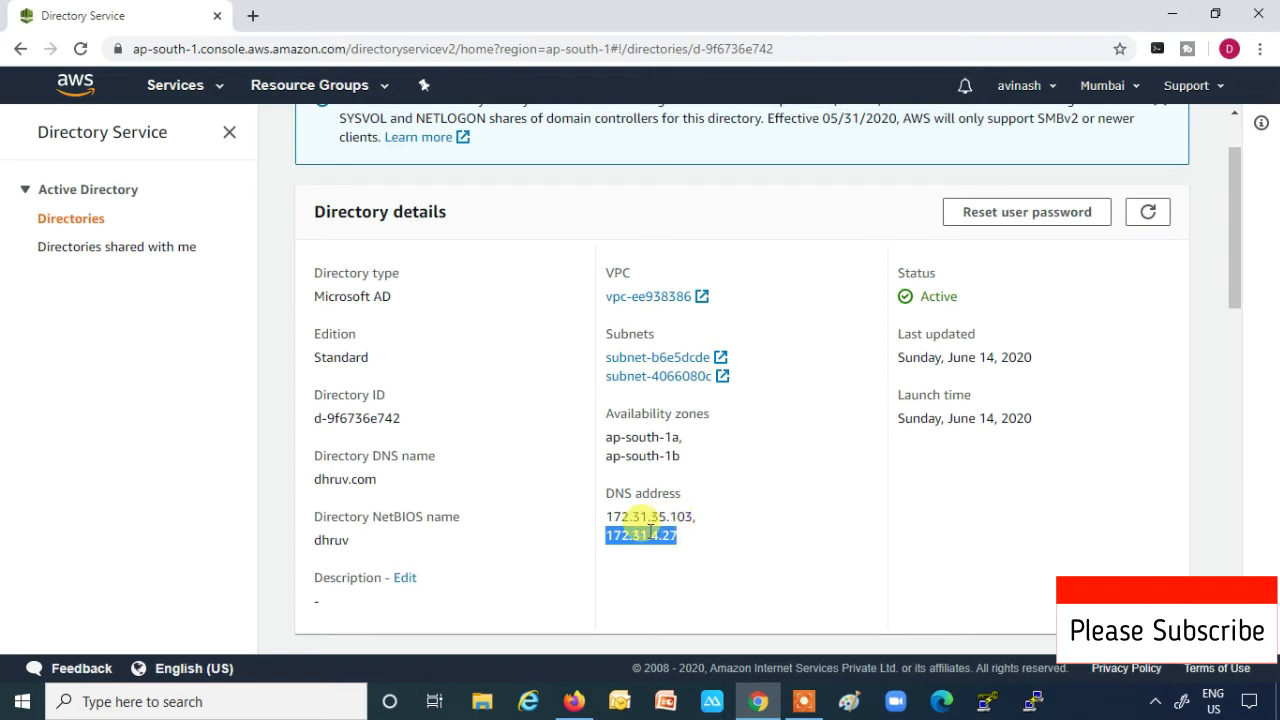
{"action": "left_click_drag", "start_coordinate": [604, 523], "coordinate": [700, 517]}
{"action": "left_click", "coordinate": [607, 542]}
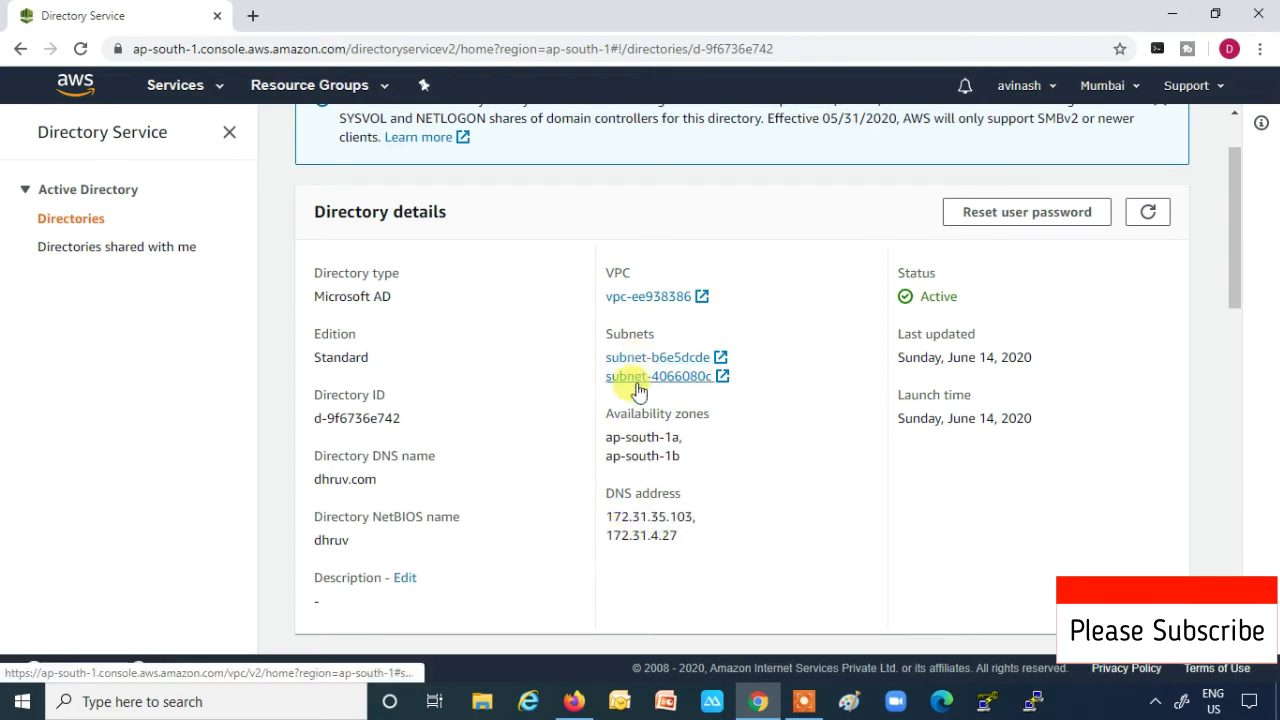
{"action": "scroll", "coordinate": [634, 518], "scroll_direction": "down", "scroll_amount": 6}
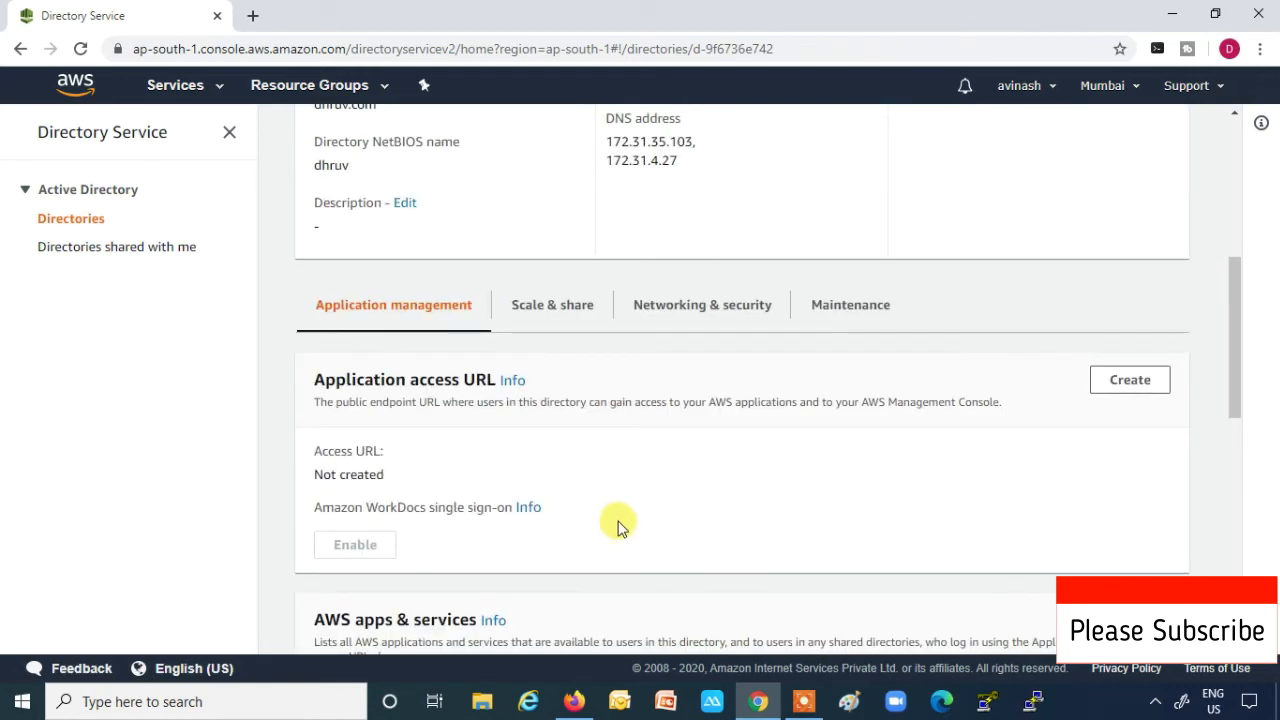
{"action": "scroll", "coordinate": [618, 516], "scroll_direction": "up", "scroll_amount": 7}
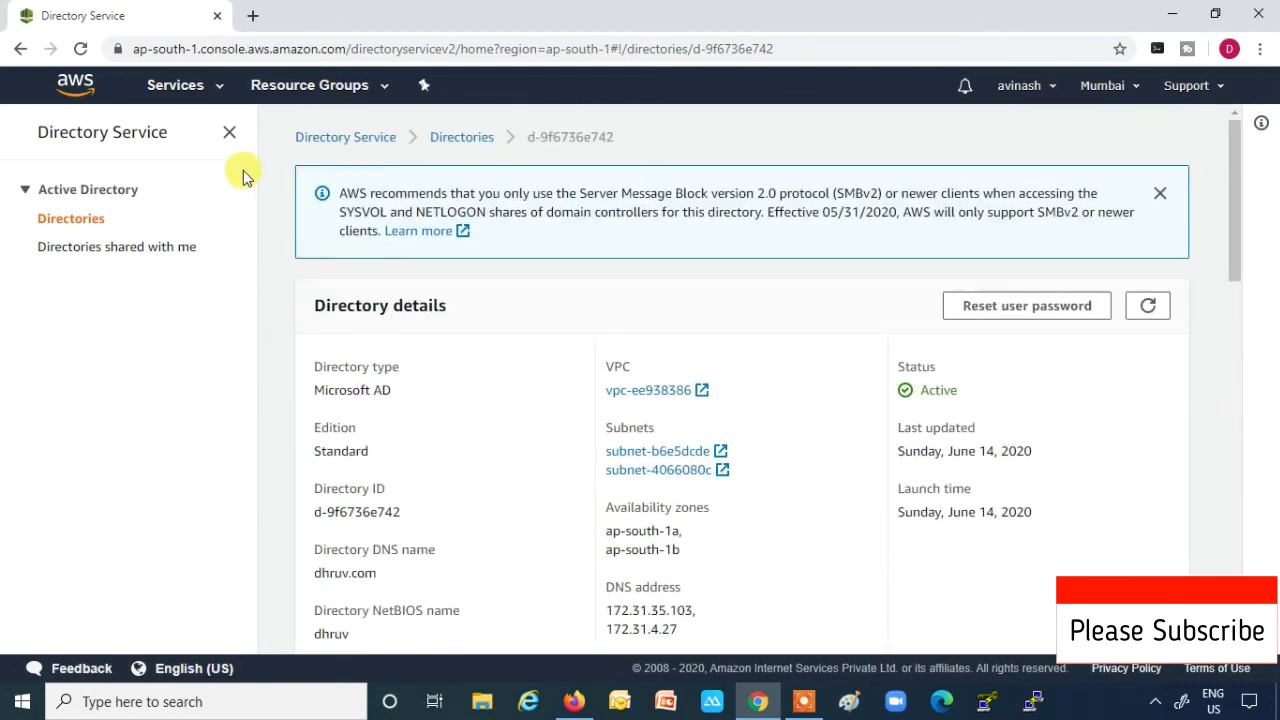
{"action": "left_click", "coordinate": [218, 88]}
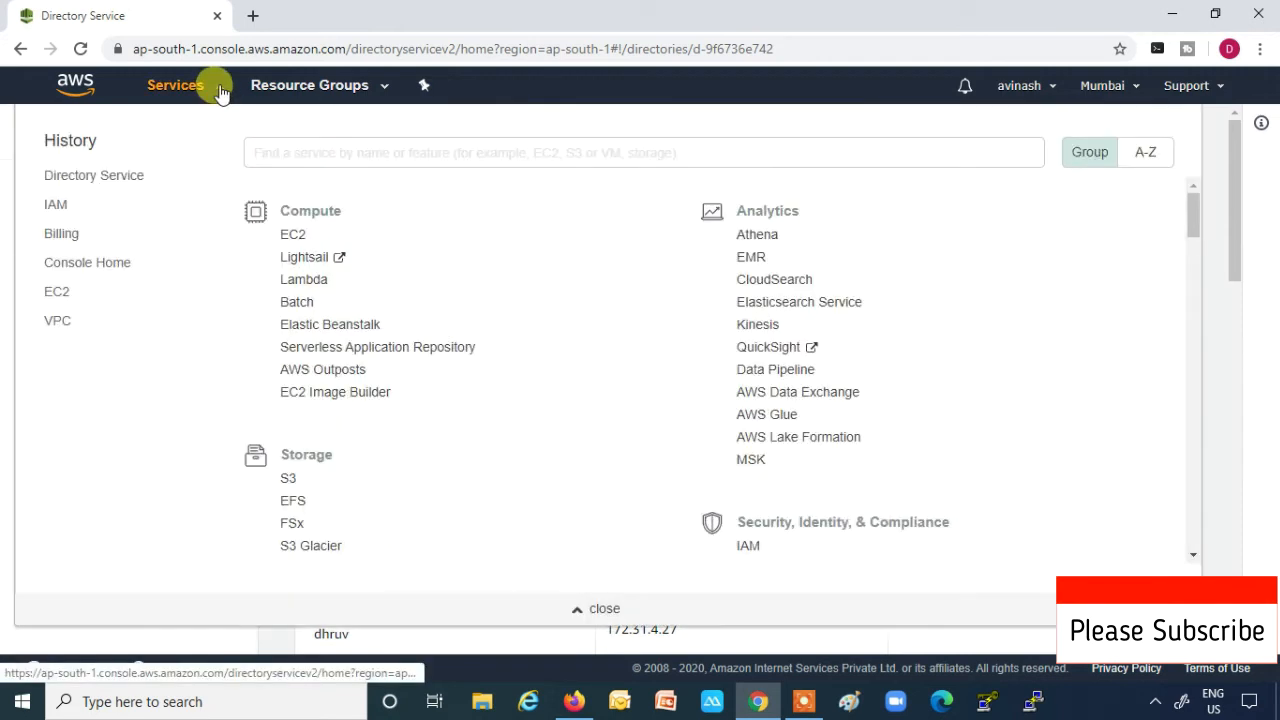
- From EC2 running instances, launch a new instance to reach the AMI selection step
{"action": "left_click", "coordinate": [287, 237]}
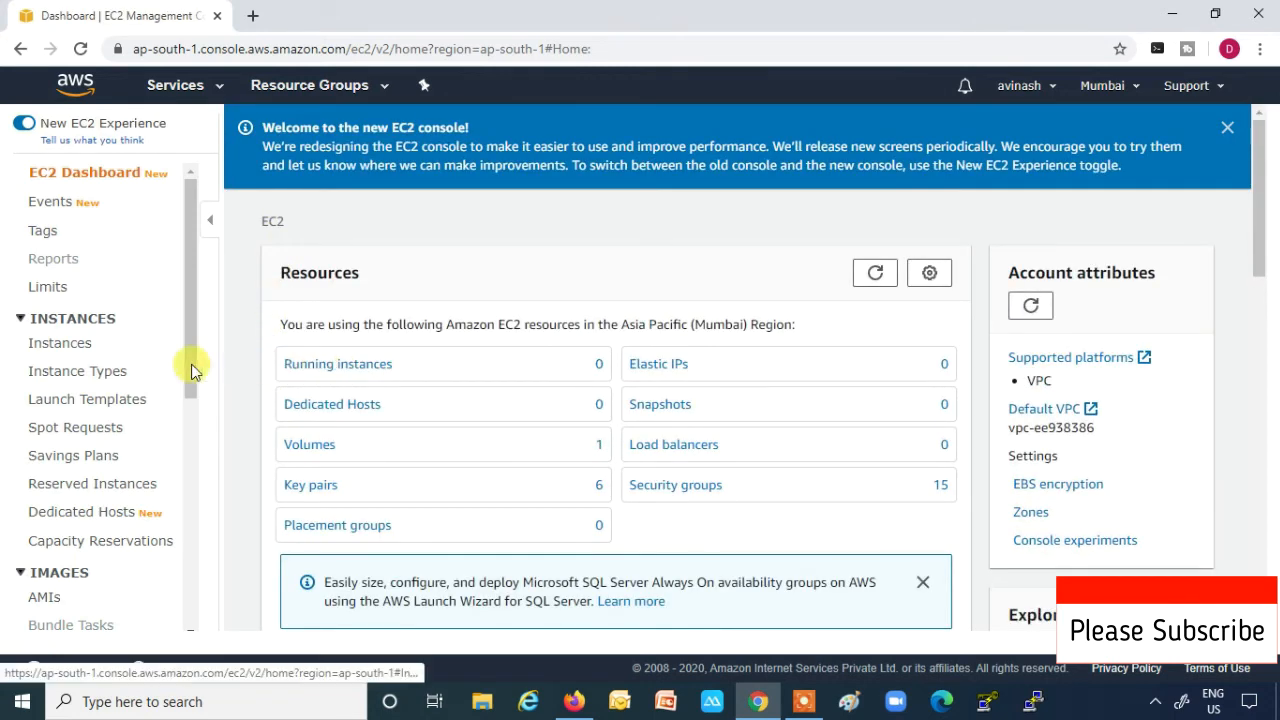
{"action": "left_click", "coordinate": [343, 366]}
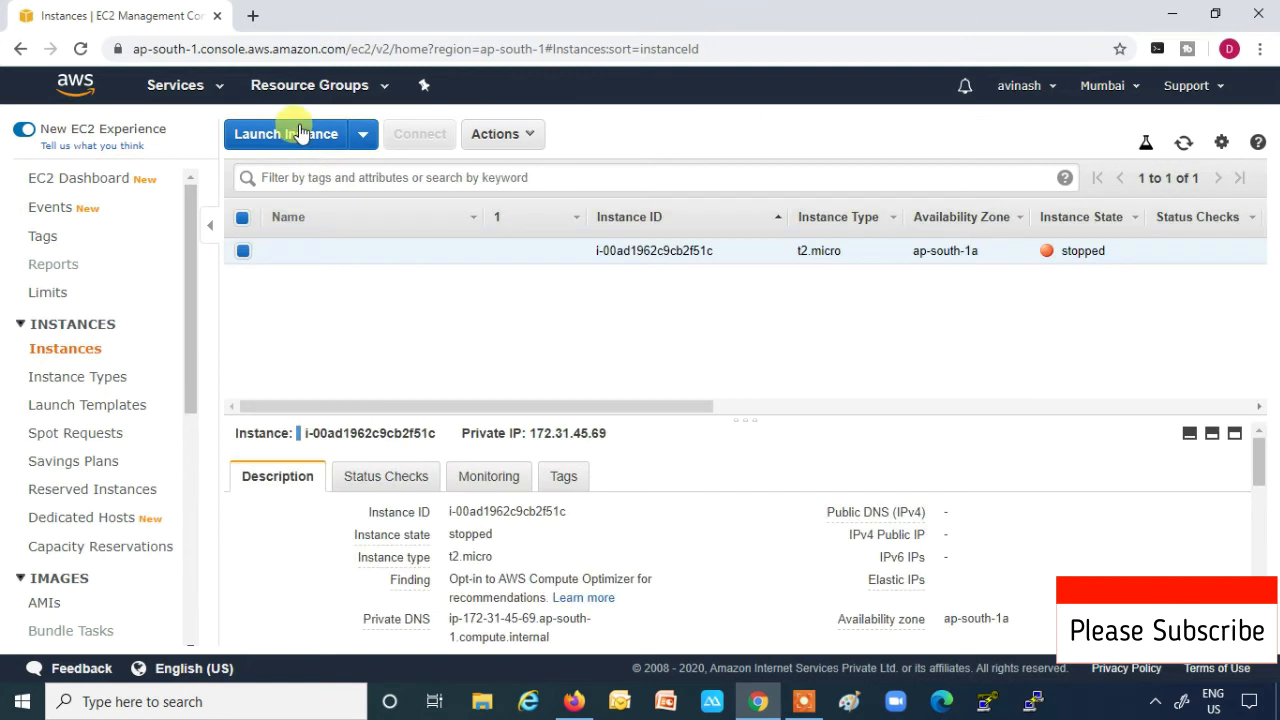
{"action": "left_click", "coordinate": [295, 137]}
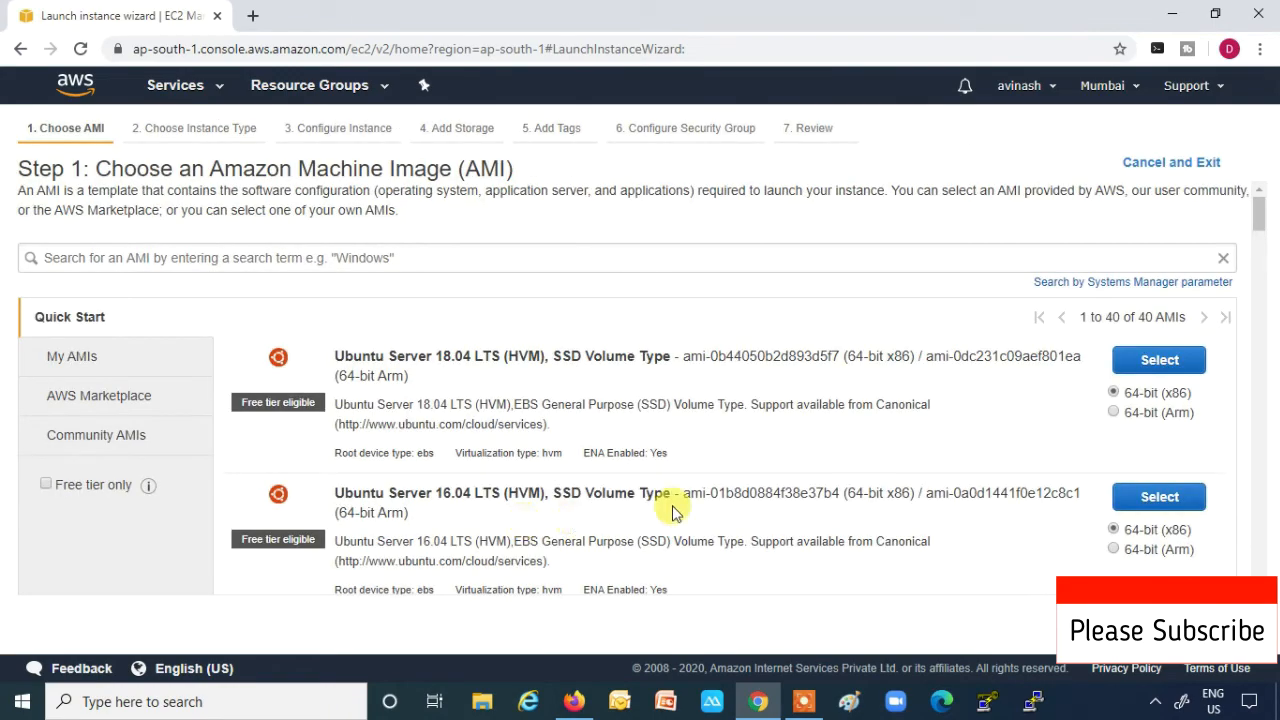
- Choose Windows Server 2016 Base on t2.micro with default details, 30 GiB storage and no tags
{"action": "scroll", "coordinate": [680, 500], "scroll_direction": "down", "scroll_amount": 8}
{"action": "scroll", "coordinate": [693, 500], "scroll_direction": "down", "scroll_amount": 5}
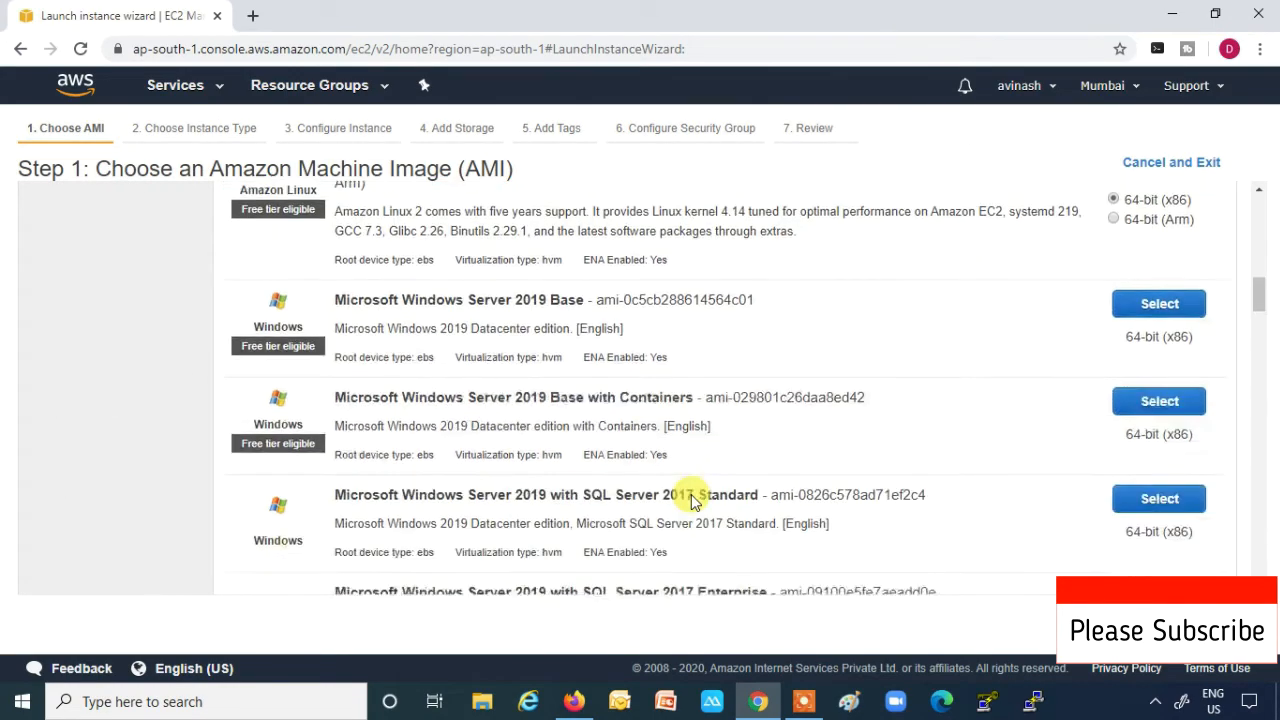
{"action": "scroll", "coordinate": [693, 500], "scroll_direction": "down", "scroll_amount": 4}
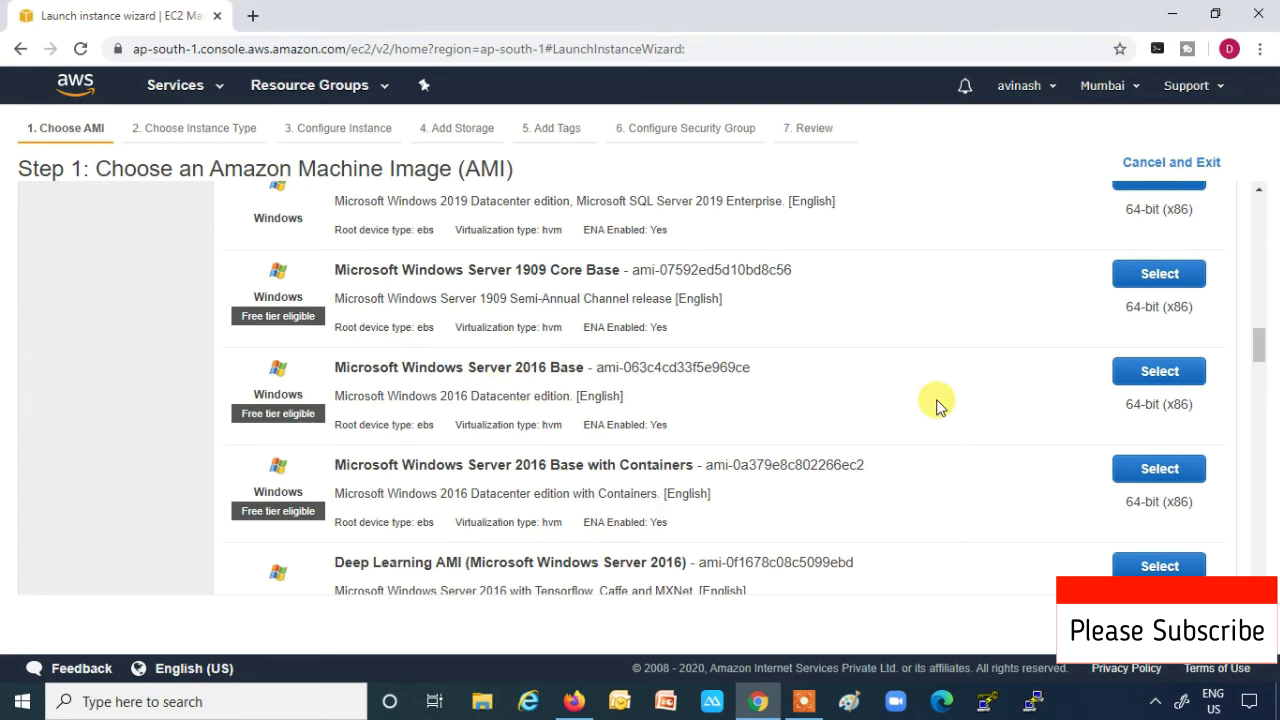
{"action": "left_click", "coordinate": [1140, 372]}
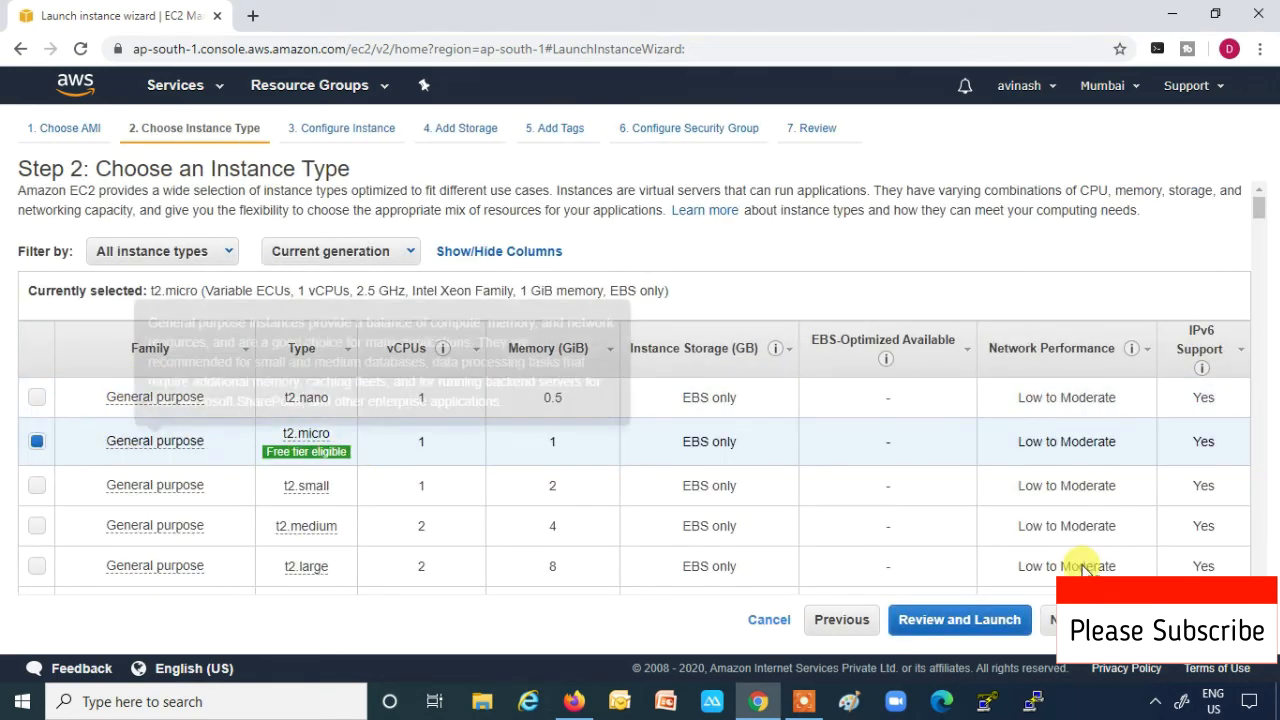
{"action": "left_click", "coordinate": [1110, 620]}
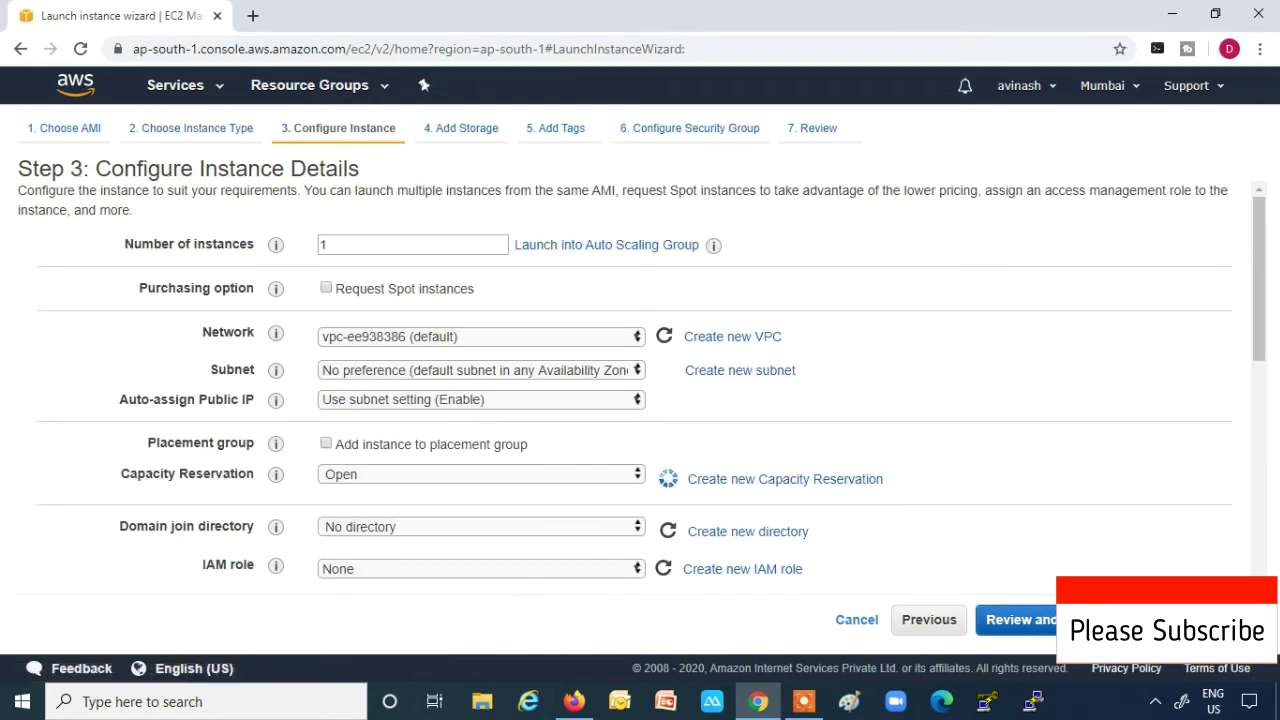
{"action": "left_click", "coordinate": [1110, 620]}
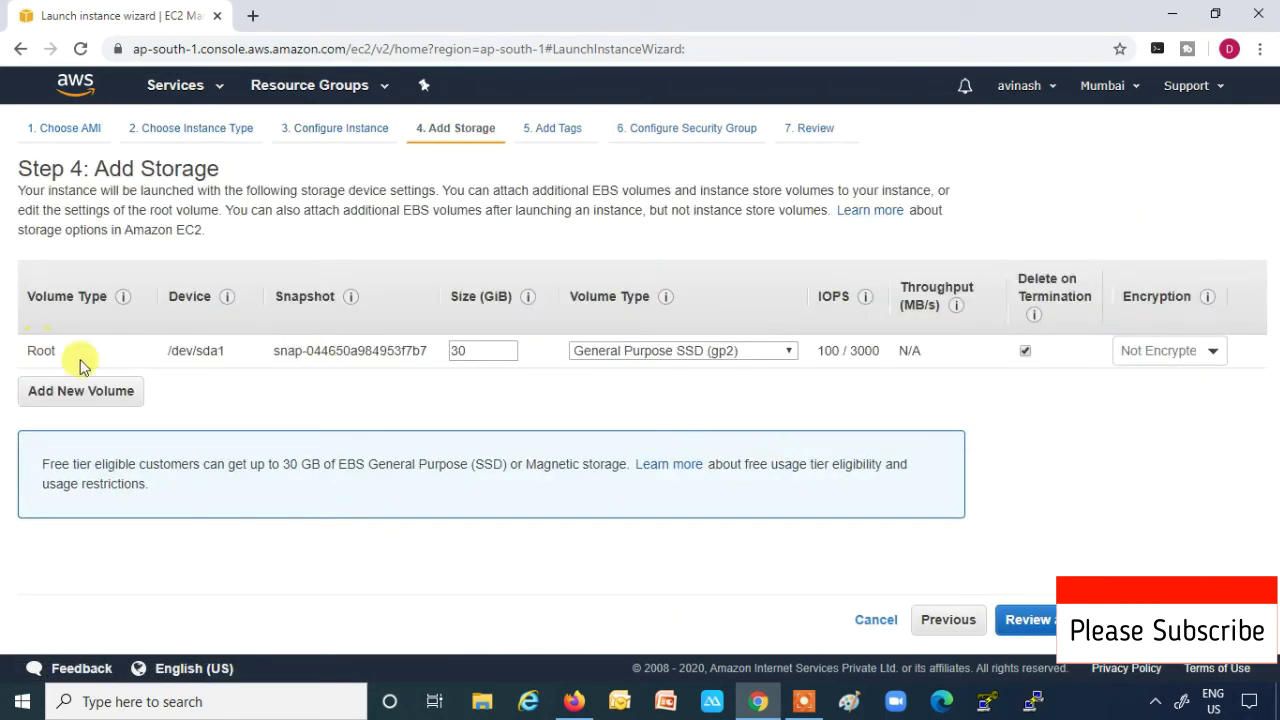
{"action": "left_click", "coordinate": [1110, 620]}
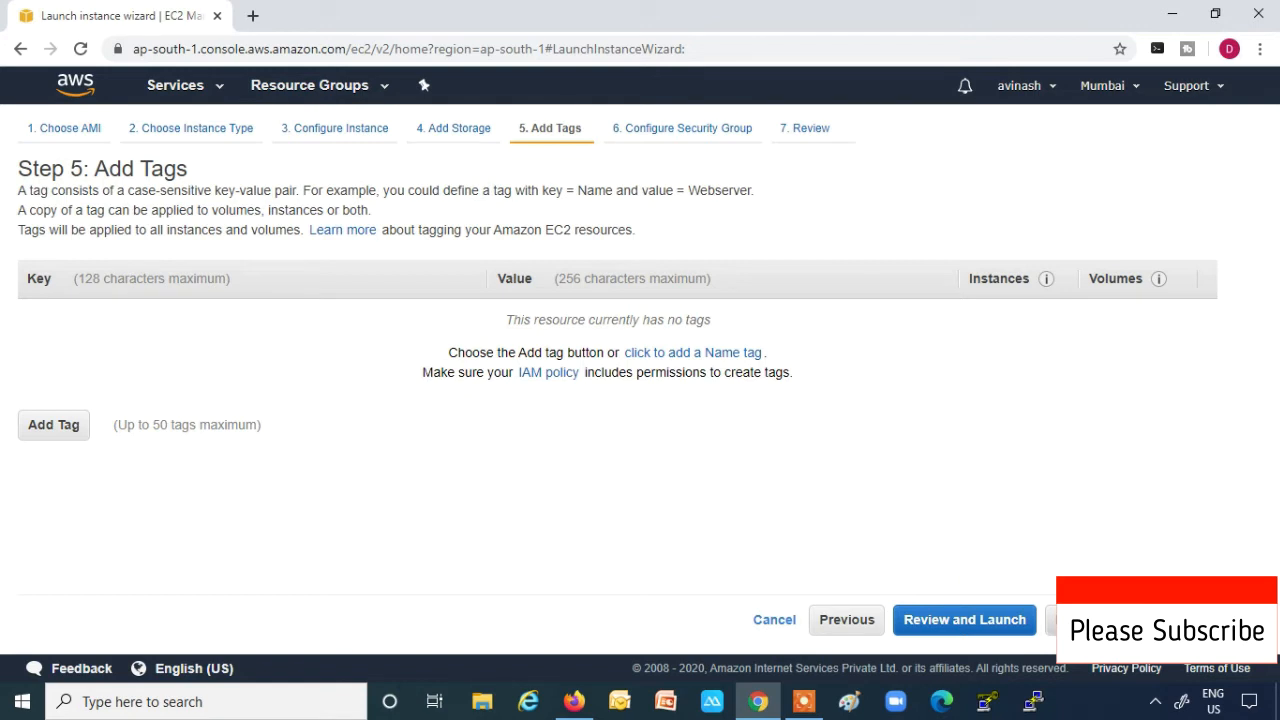
{"action": "left_click", "coordinate": [1050, 620]}
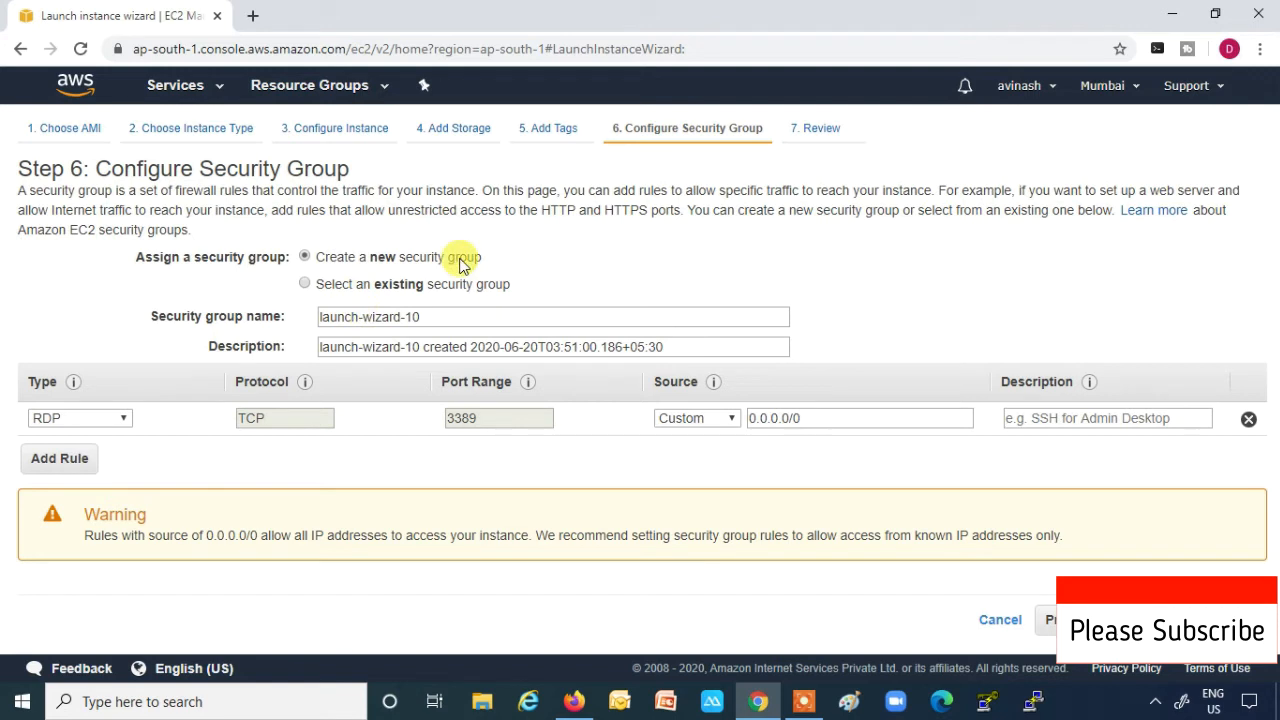
- Name the security group Domain-Join-Policy, change its rule to All traffic, and proceed to review
{"action": "left_click_drag", "start_coordinate": [431, 317], "coordinate": [299, 320]}
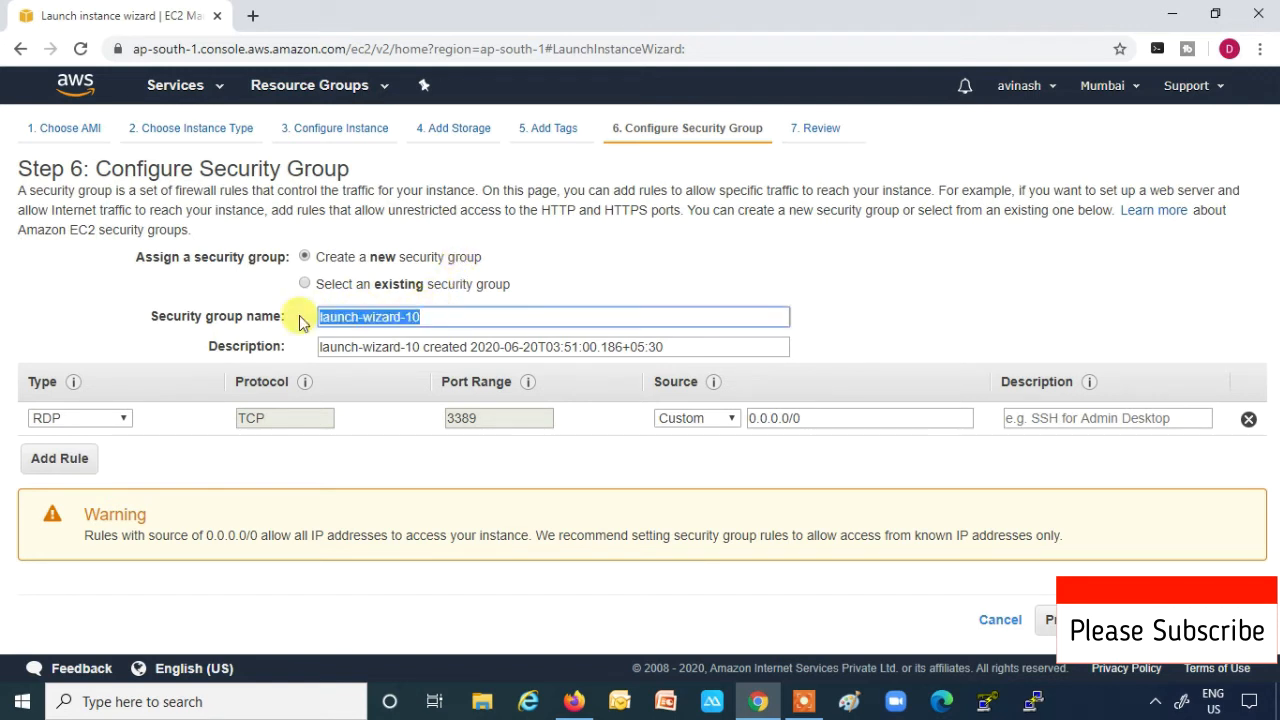
{"action": "type", "text": "D"}
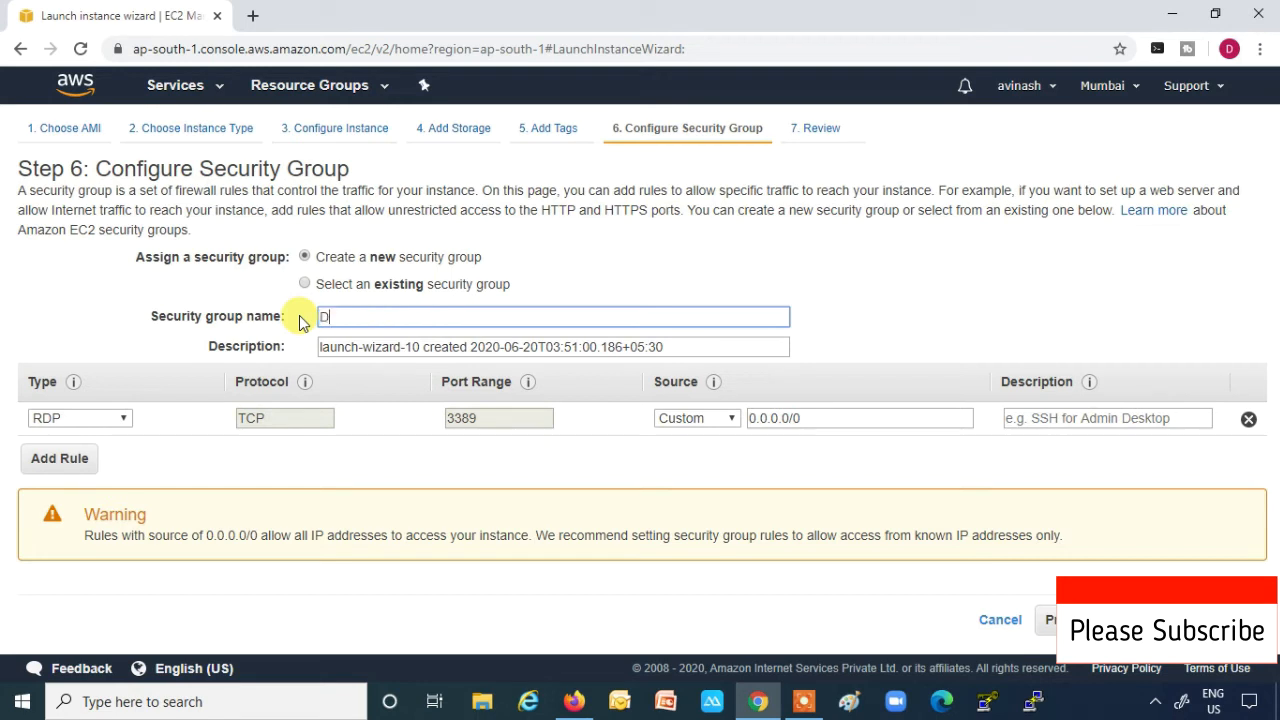
{"action": "type", "text": "omain-Join-Policy"}
{"action": "left_click", "coordinate": [118, 422]}
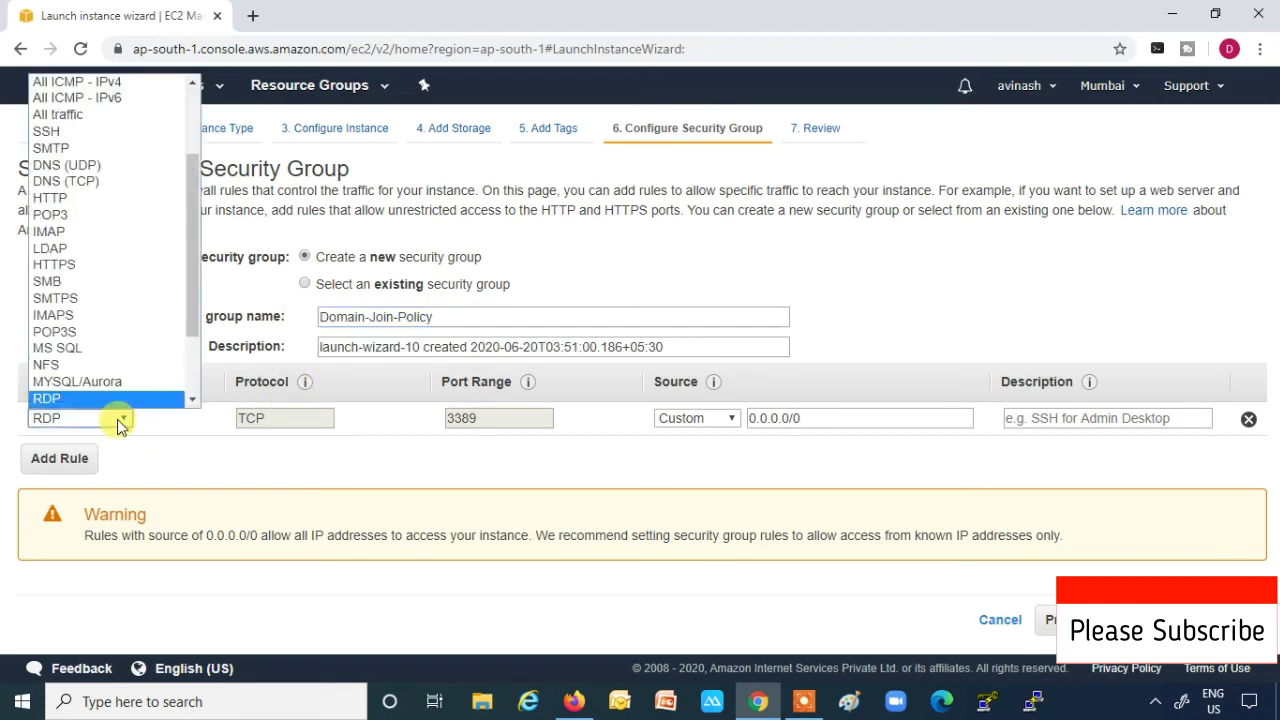
{"action": "left_click", "coordinate": [72, 110]}
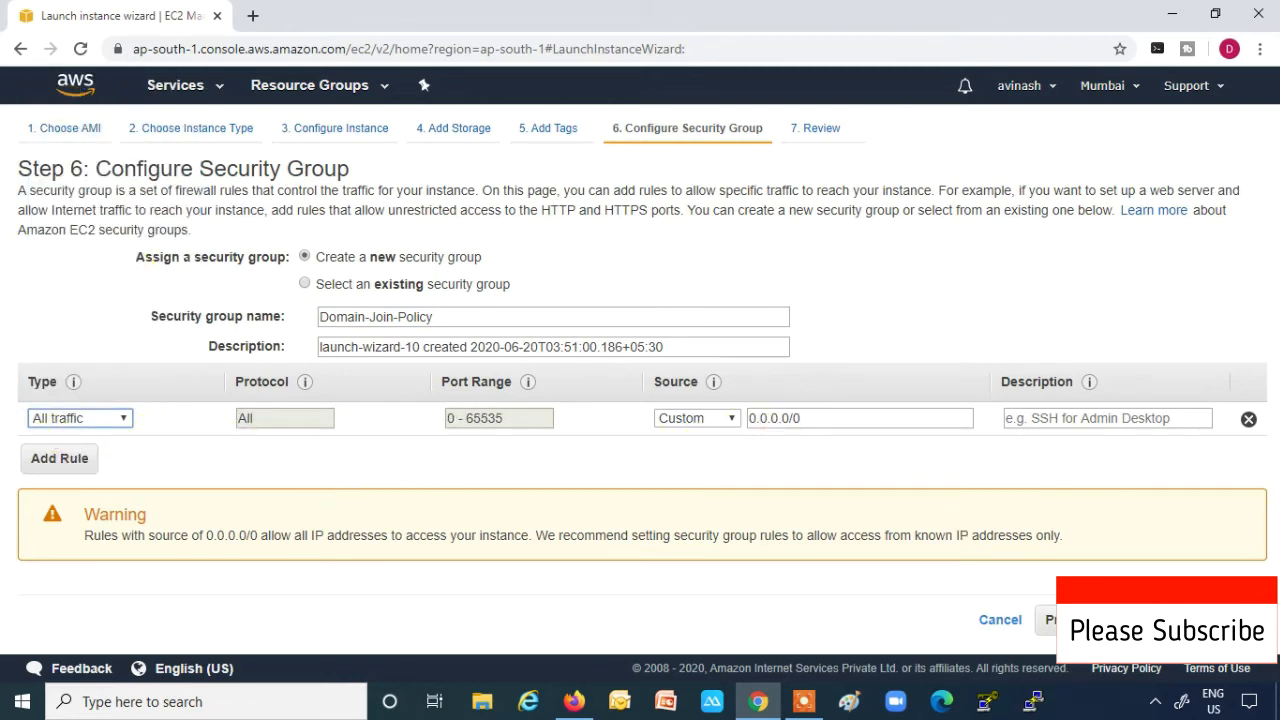
{"action": "left_click", "coordinate": [1190, 620]}
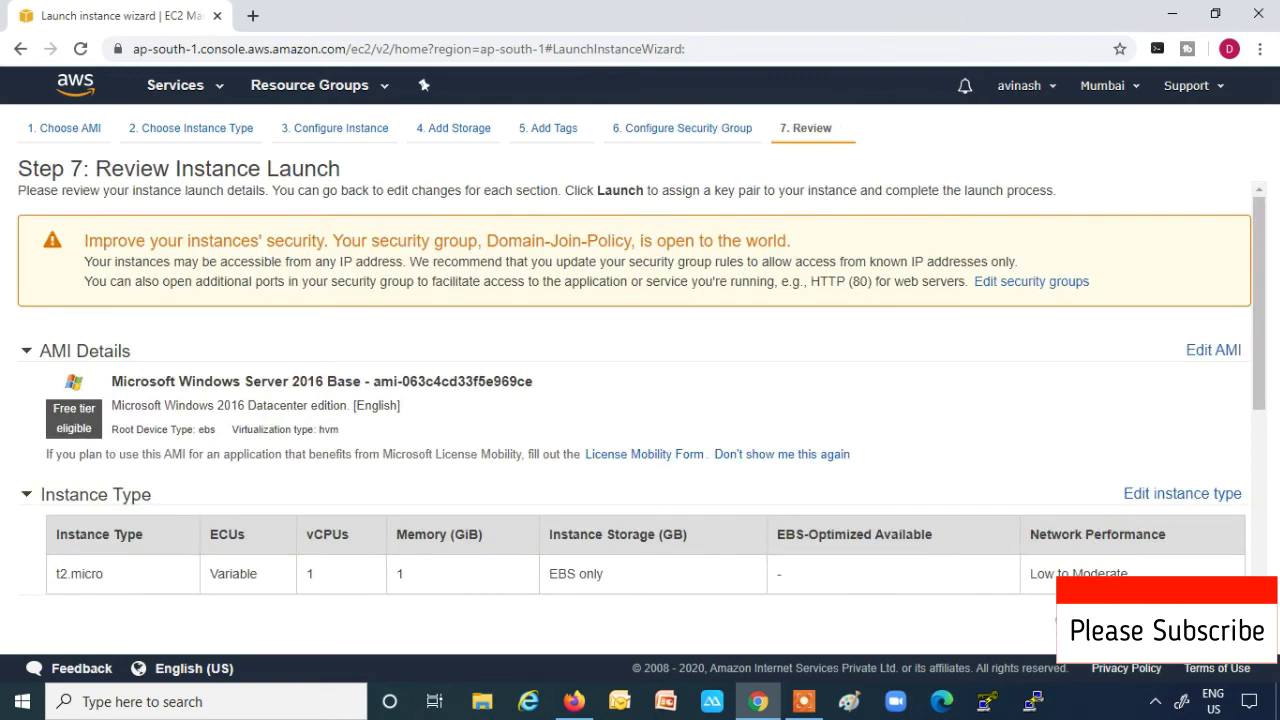
- Launch the Windows Server 2016 instance with the existing join-domain key pair, then view the instances list
{"action": "left_click", "coordinate": [1210, 620]}
{"action": "left_click", "coordinate": [446, 410]}
{"action": "left_click", "coordinate": [454, 428]}
{"action": "left_click", "coordinate": [450, 446]}
{"action": "left_click", "coordinate": [428, 514]}
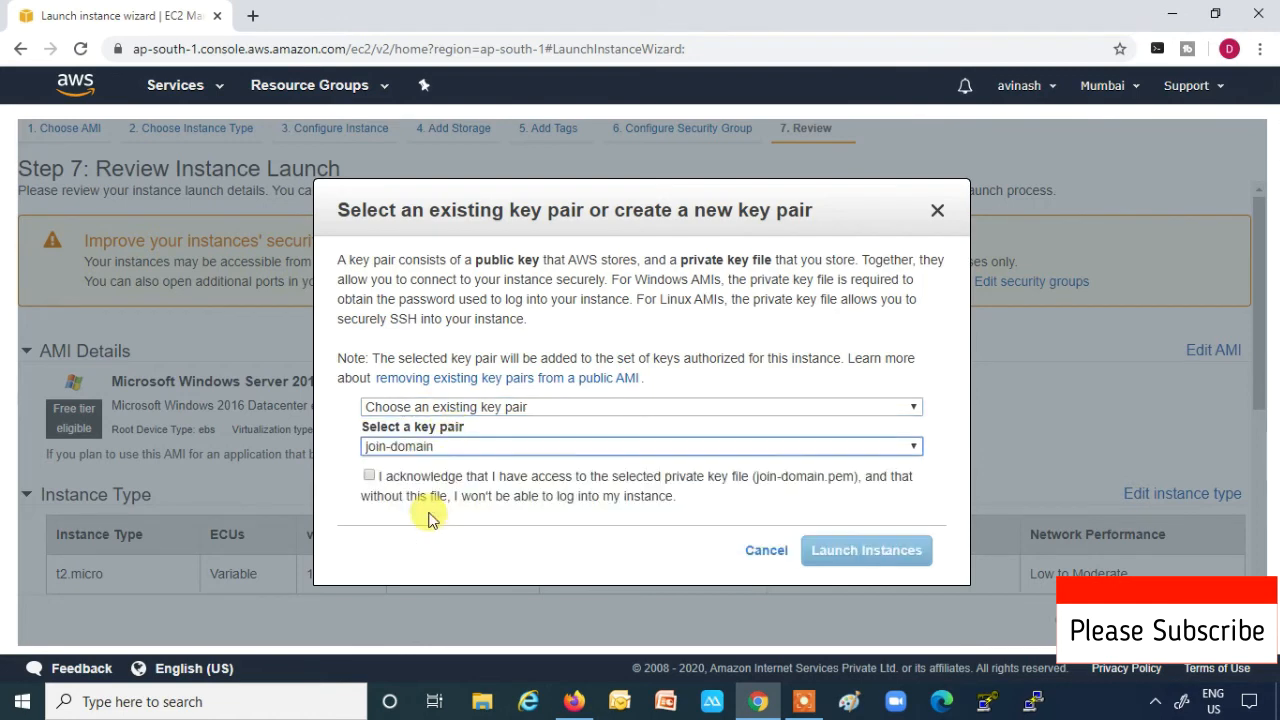
{"action": "left_click", "coordinate": [369, 476]}
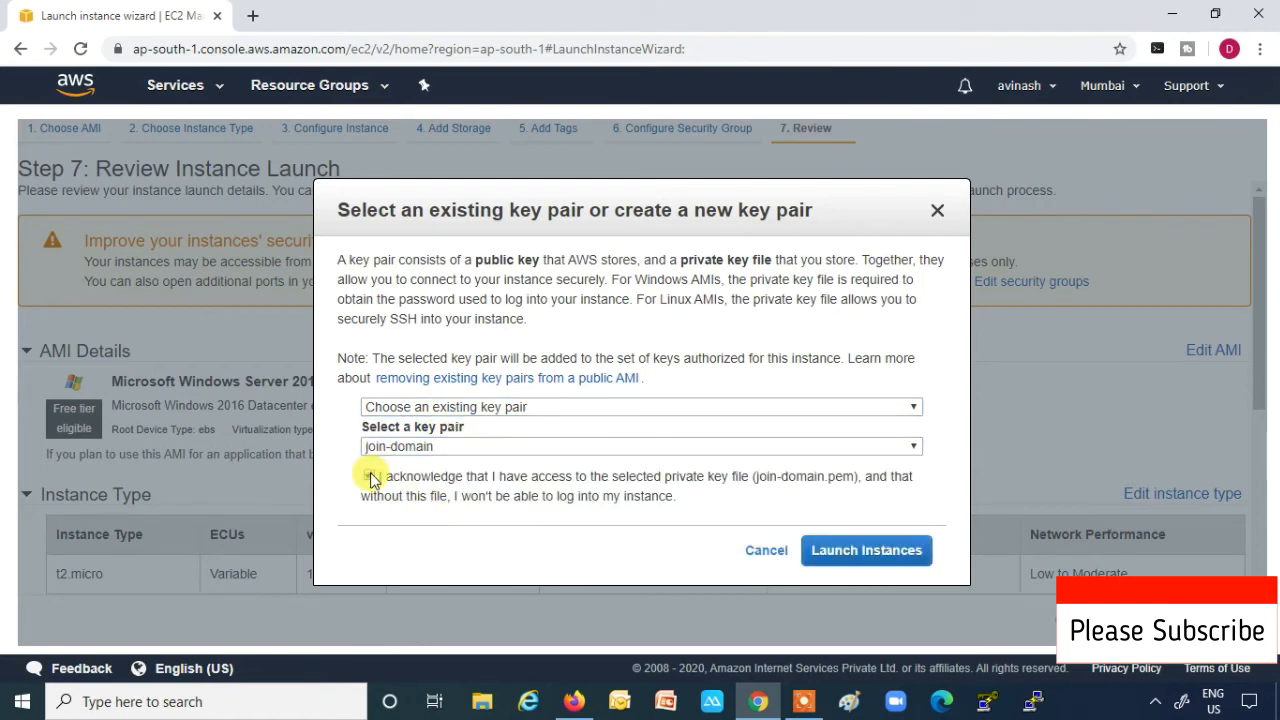
{"action": "left_click", "coordinate": [870, 552]}
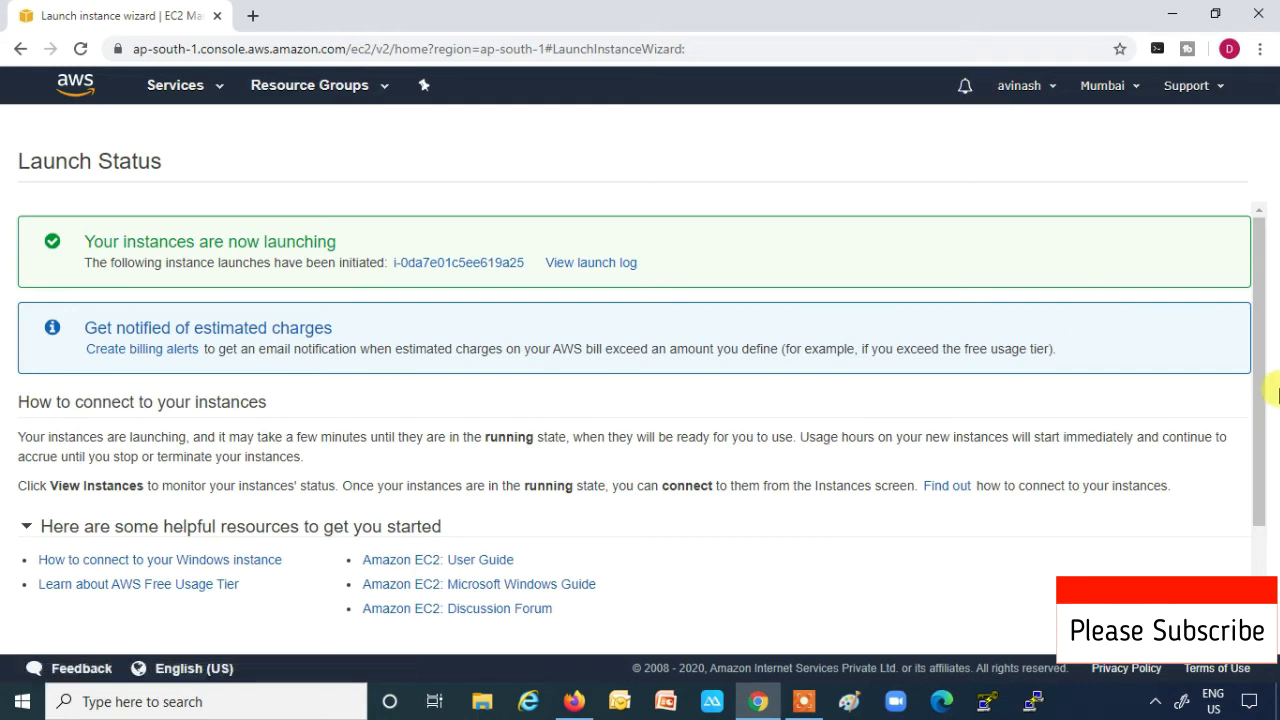
{"action": "left_click_drag", "start_coordinate": [1257, 320], "coordinate": [1262, 470]}
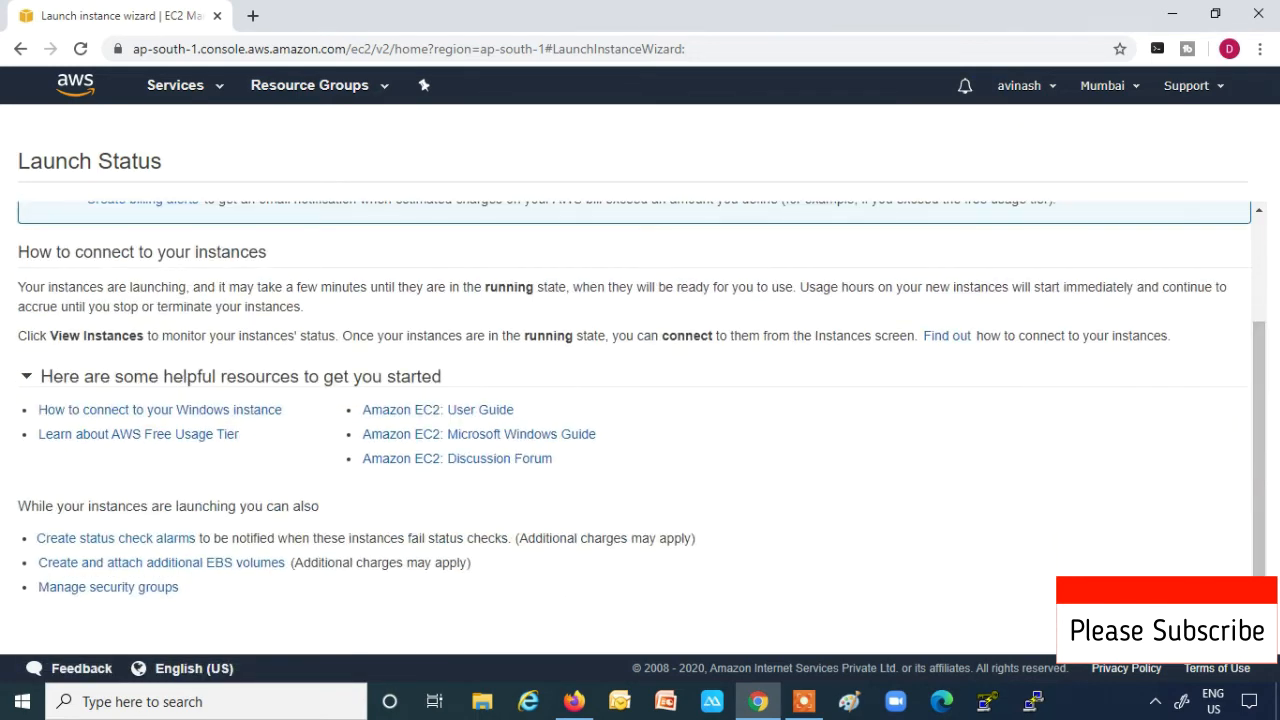
{"action": "left_click", "coordinate": [1202, 628]}
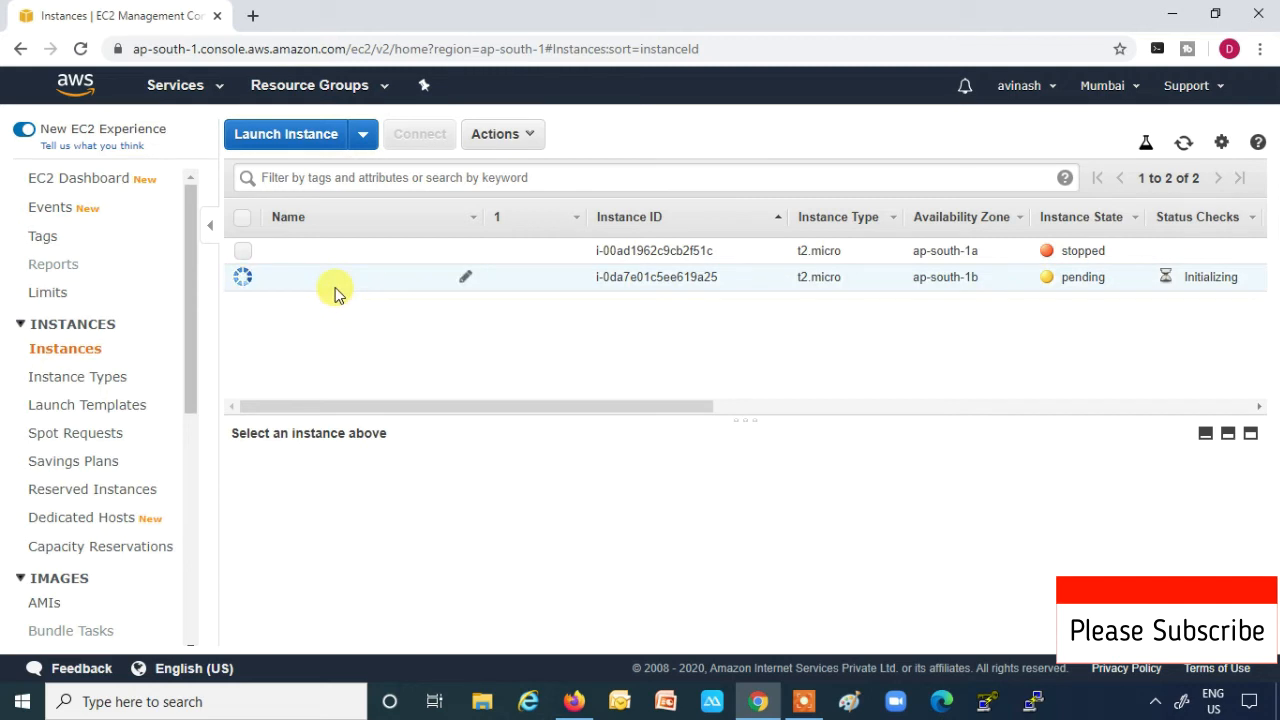
- Select the new instance, copy its public IP, and decrypt its Windows password using join-domain.pem
{"action": "left_click", "coordinate": [243, 280]}
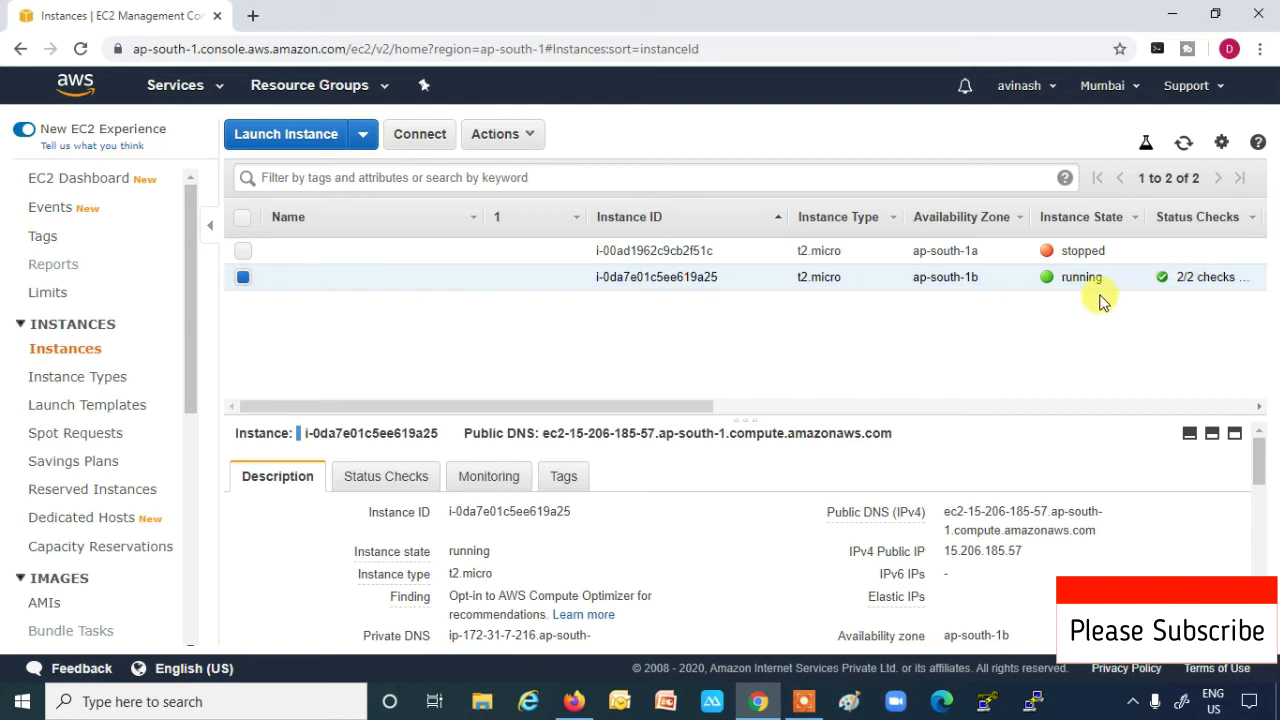
{"action": "left_click", "coordinate": [1038, 553]}
{"action": "left_click", "coordinate": [535, 136]}
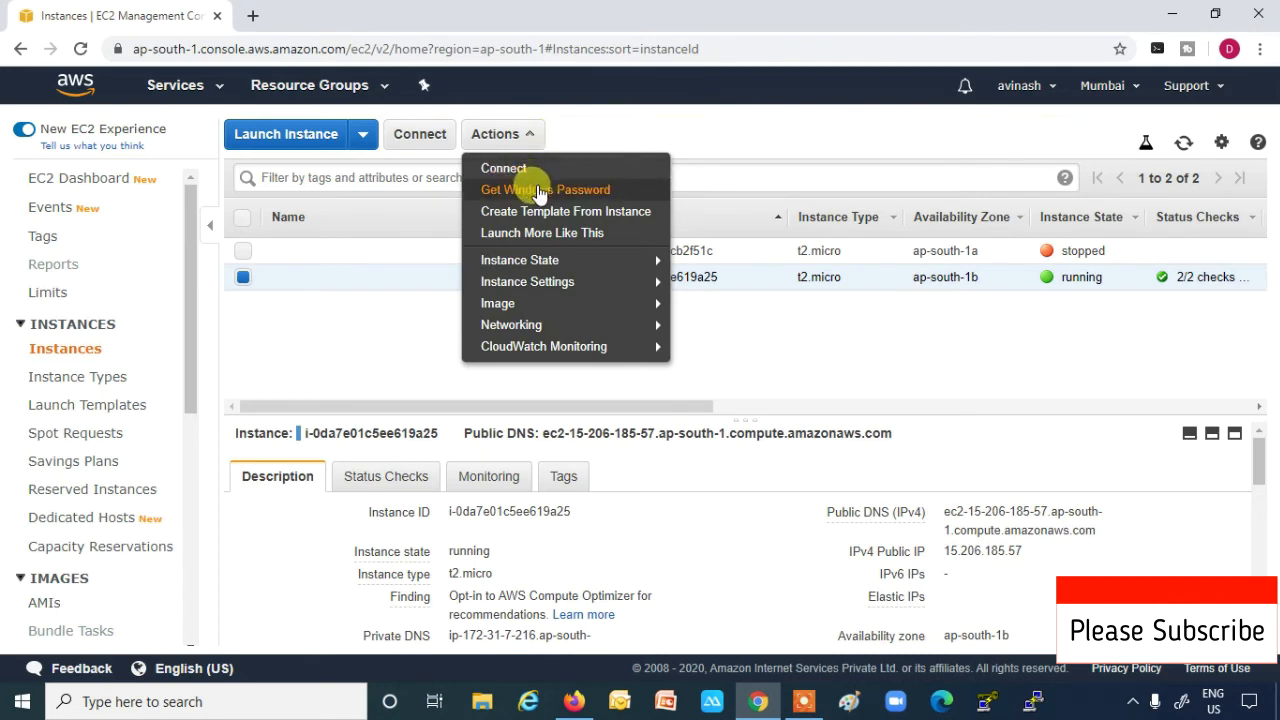
{"action": "left_click", "coordinate": [540, 193]}
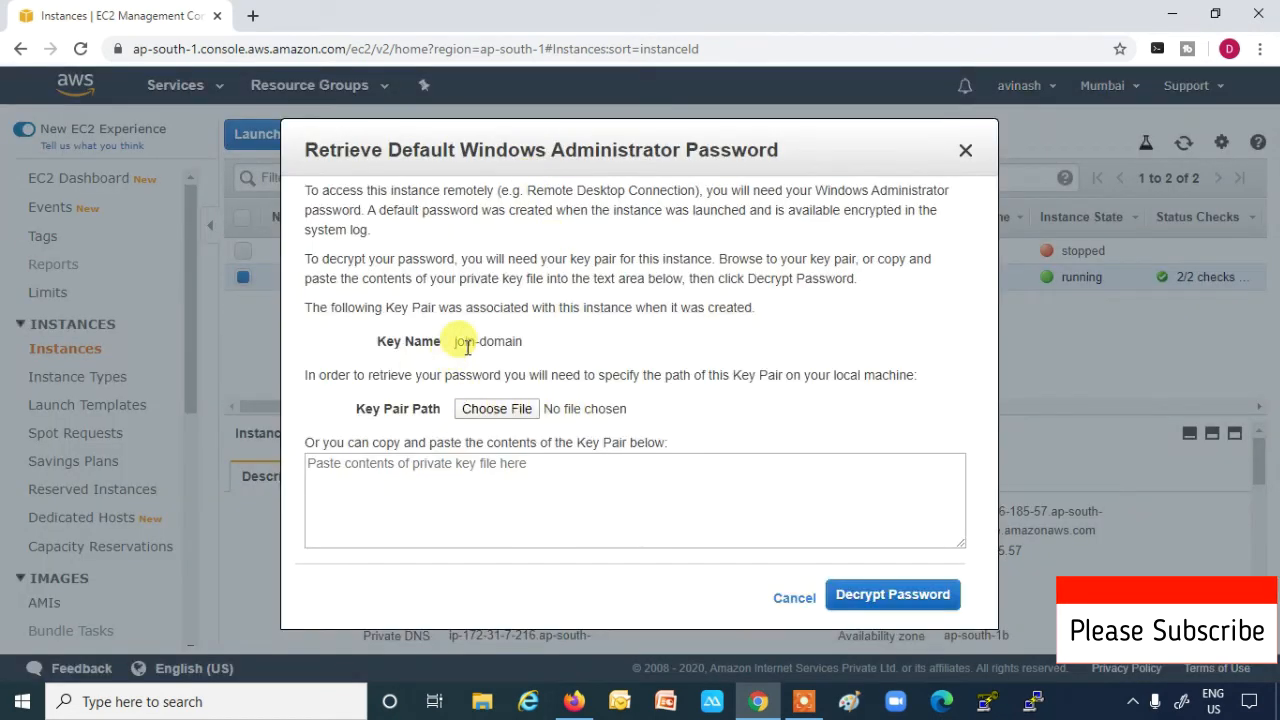
{"action": "left_click", "coordinate": [499, 416]}
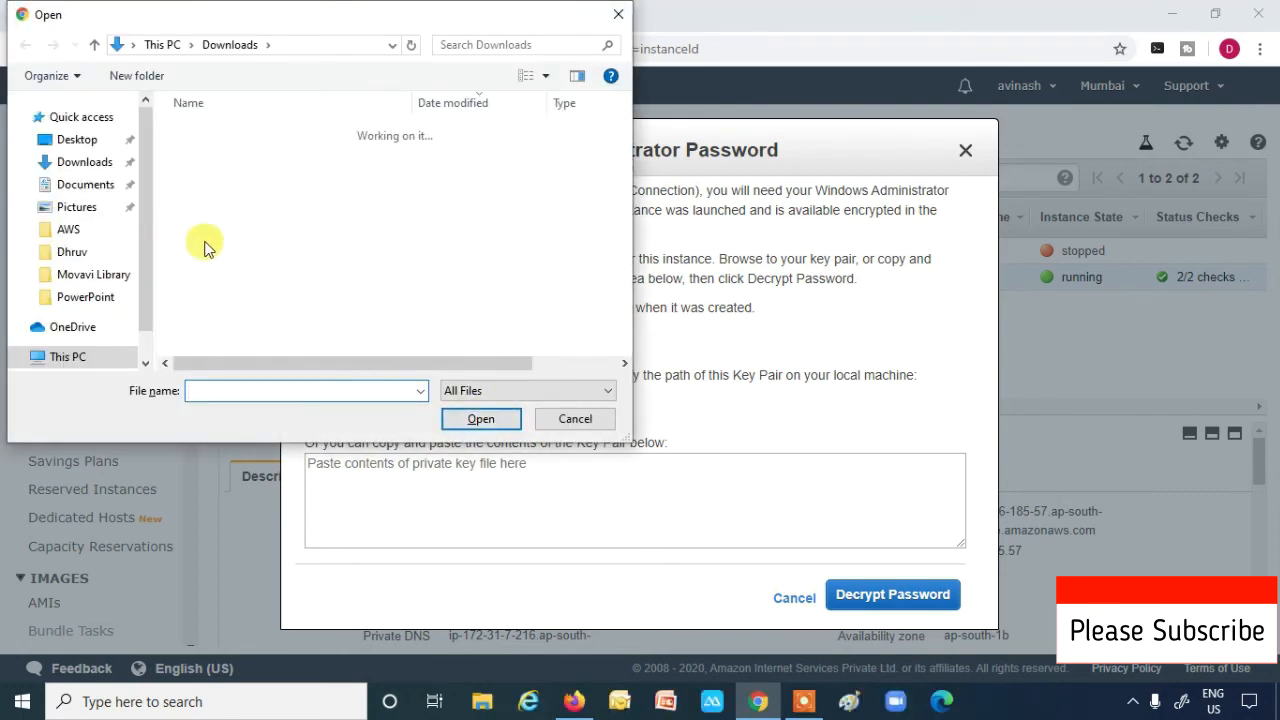
{"action": "scroll", "coordinate": [246, 246], "scroll_direction": "down", "scroll_amount": 5}
{"action": "left_click", "coordinate": [250, 250]}
{"action": "left_click", "coordinate": [452, 419]}
{"action": "left_click", "coordinate": [872, 597]}
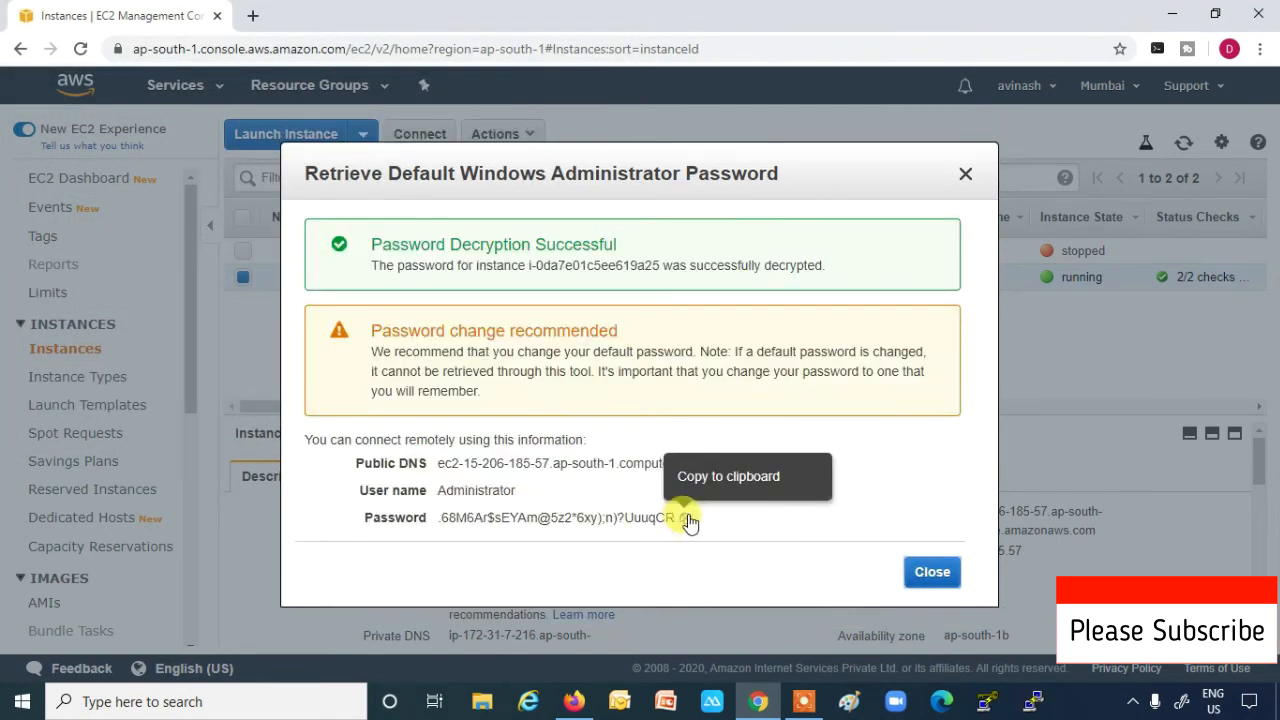
- Copy the decrypted Administrator password into Notepad and close the password dialog
{"action": "left_click", "coordinate": [688, 520]}
{"action": "key", "text": "super+r"}
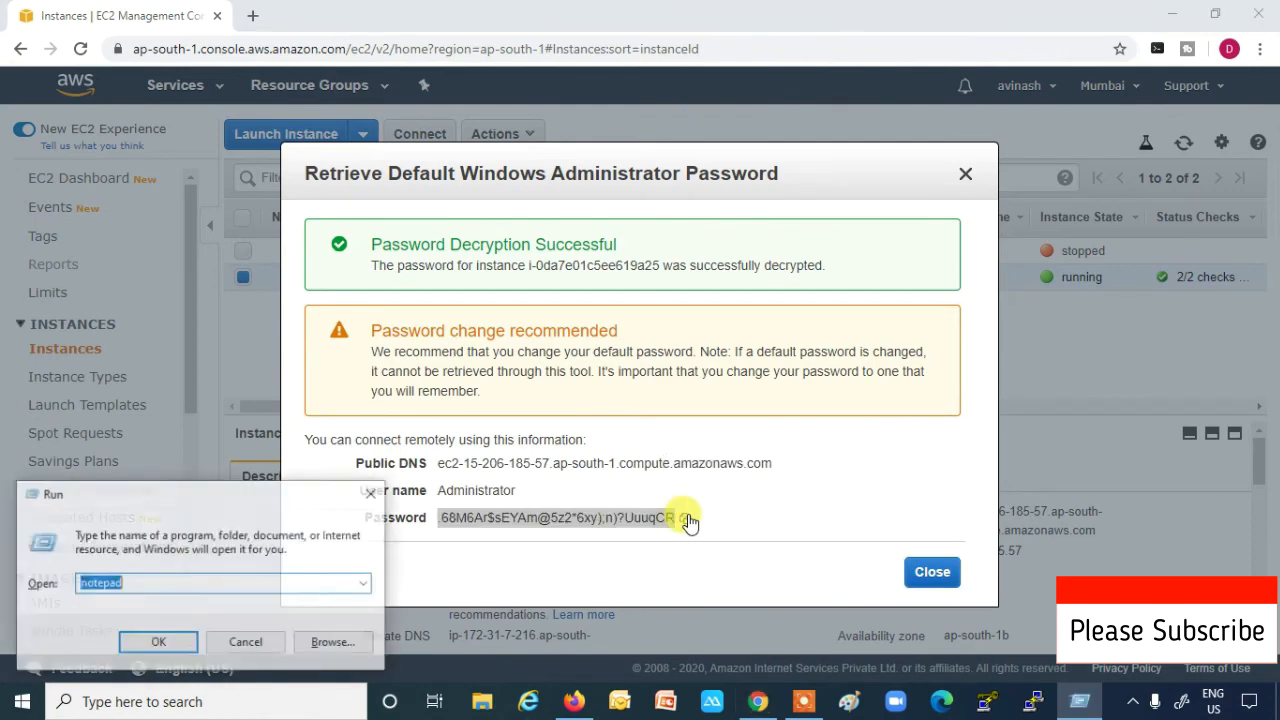
{"action": "key", "text": "Return"}
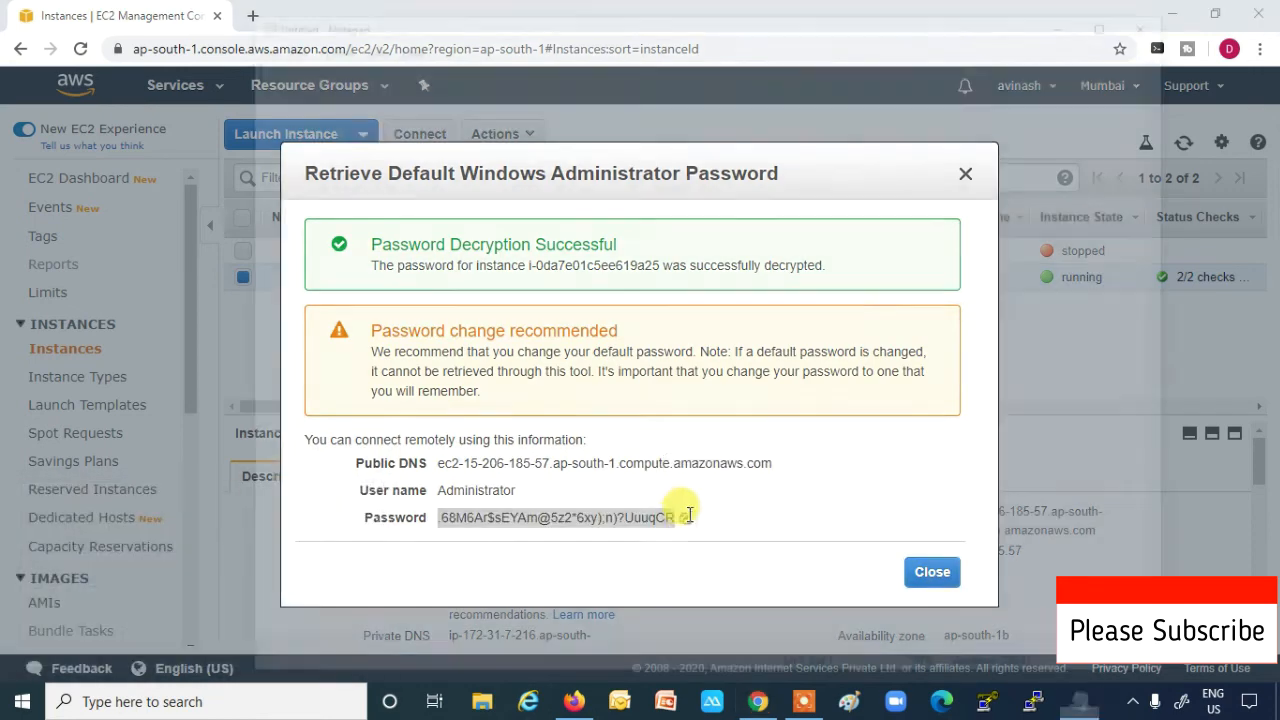
{"action": "key", "text": "ctrl+v"}
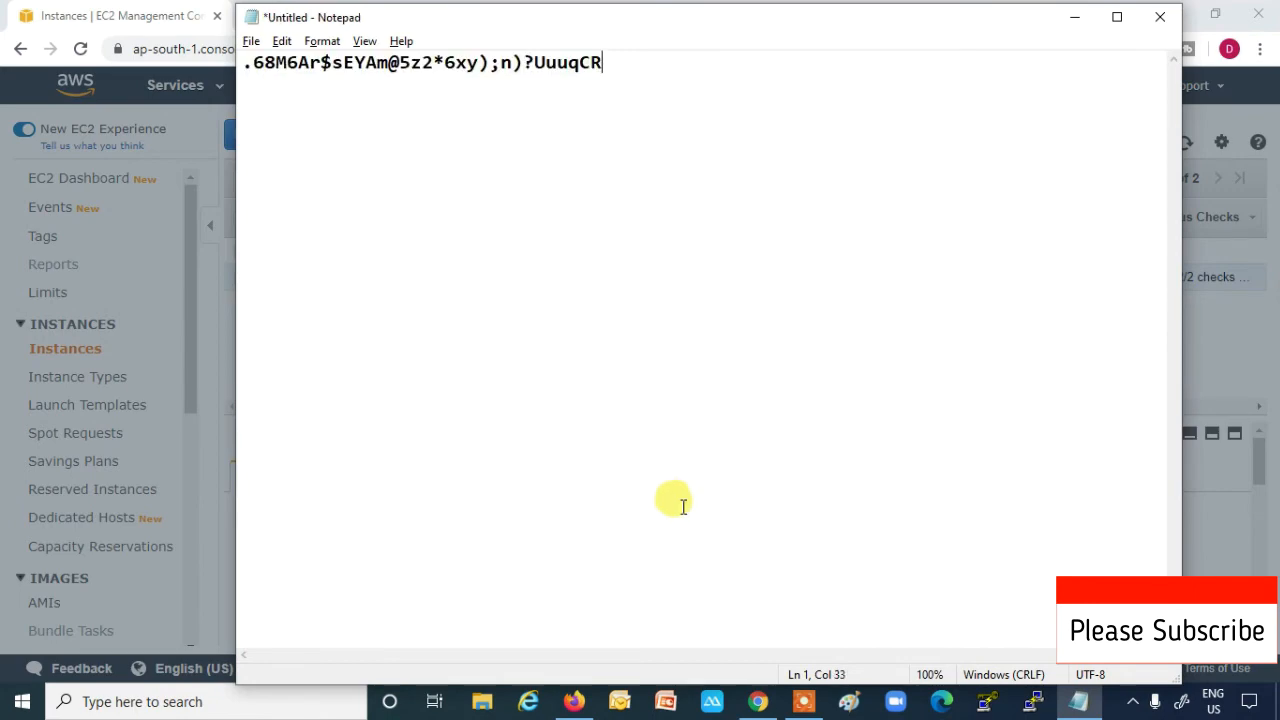
{"action": "left_click", "coordinate": [1075, 17]}
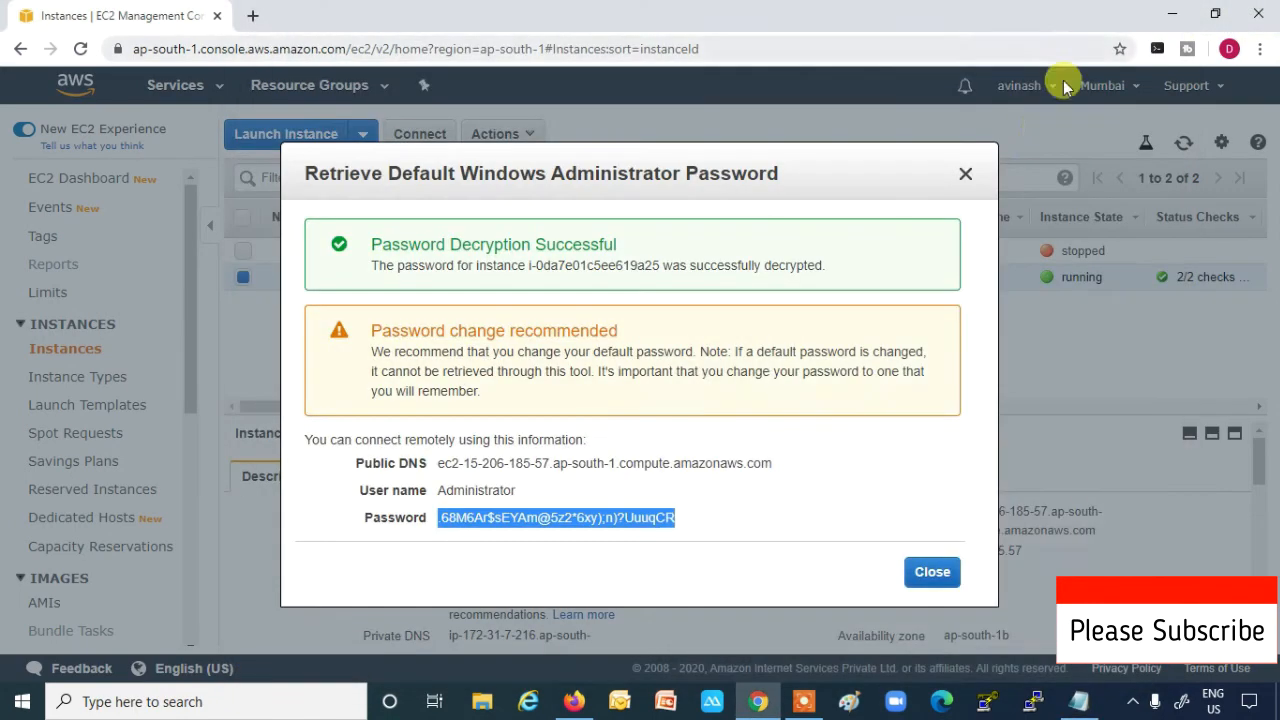
{"action": "left_click", "coordinate": [966, 173]}
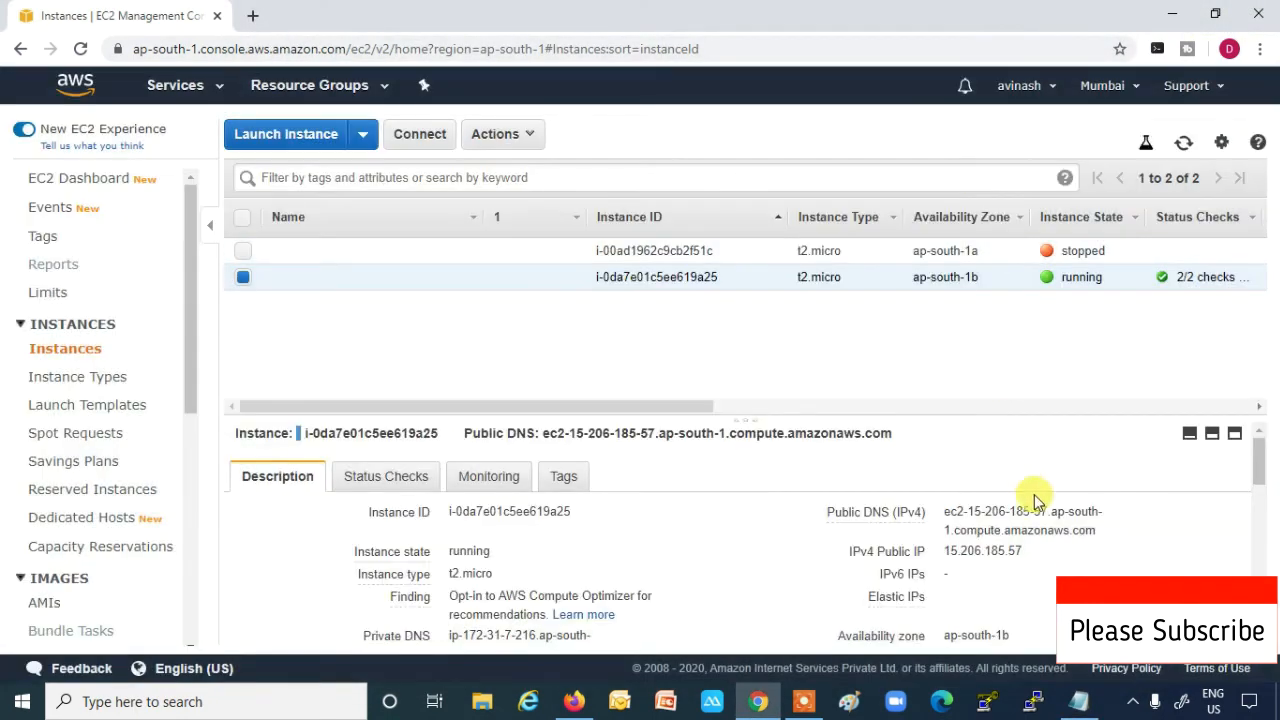
- Copy the public IP and connect to 15.206.185.57 via Remote Desktop Connection (mstsc)
{"action": "left_click", "coordinate": [1035, 558]}
{"action": "key", "text": "super+r"}
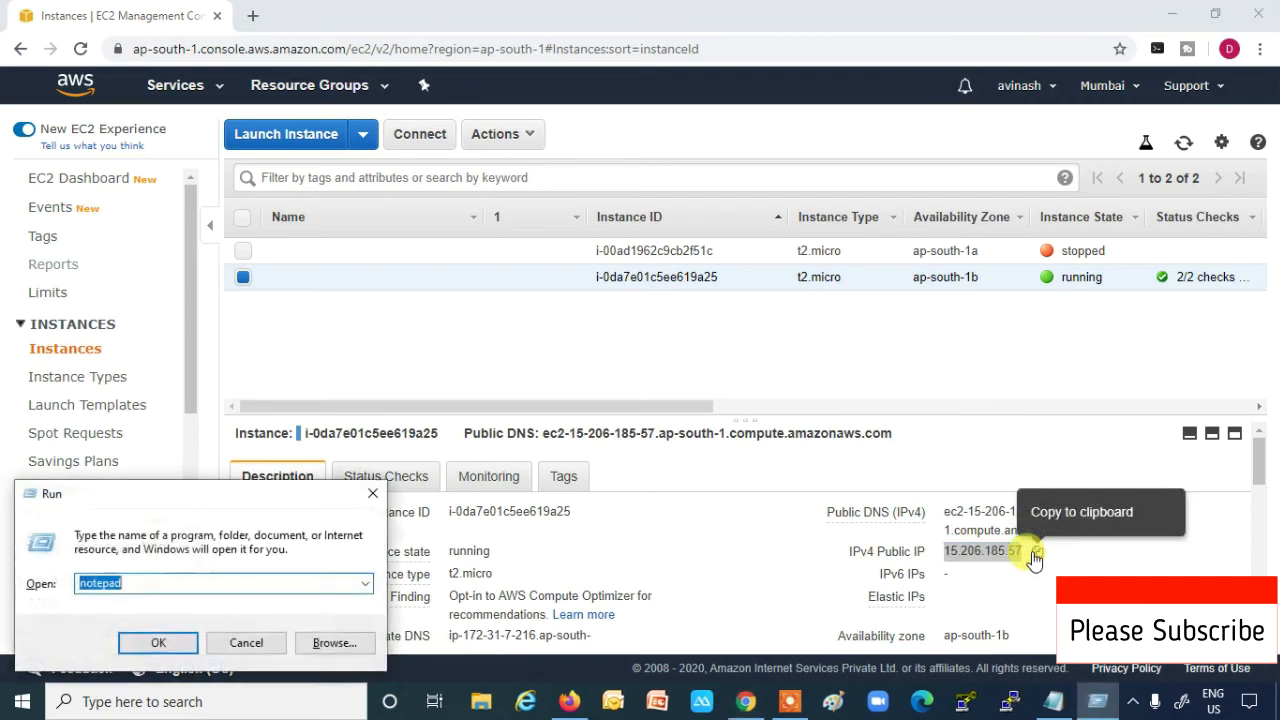
{"action": "type", "text": "mstsc"}
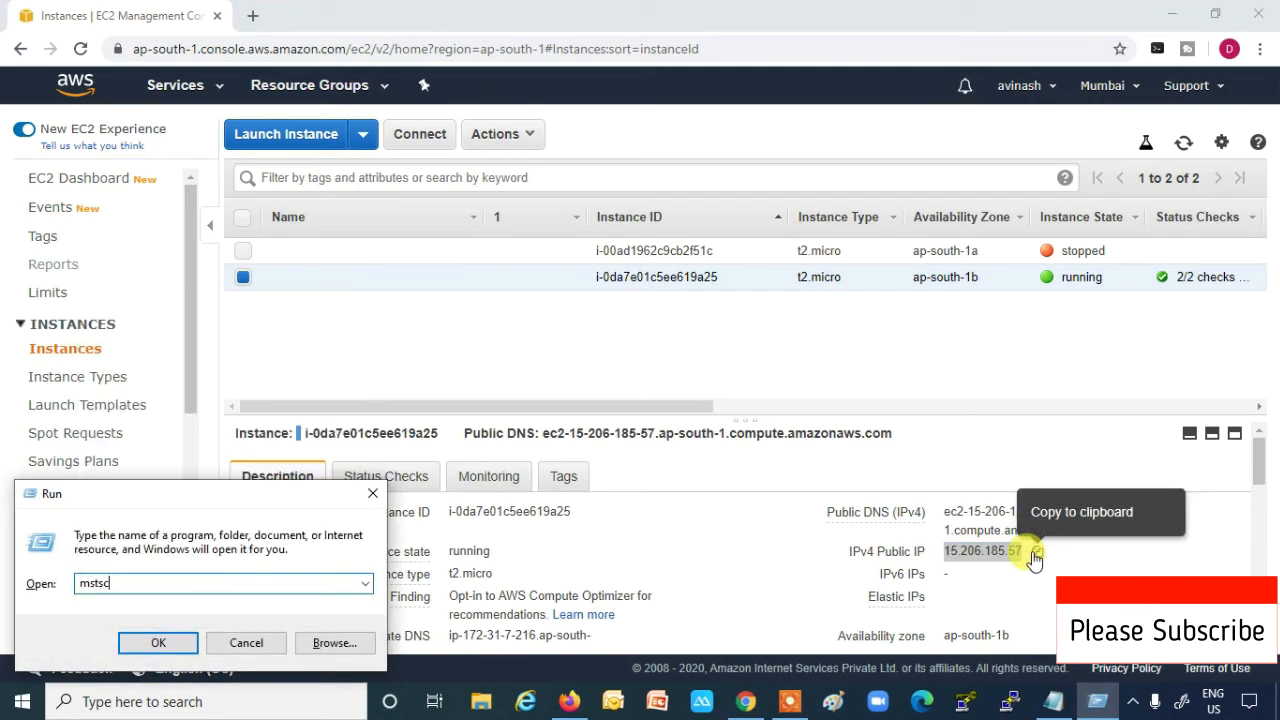
{"action": "key", "text": "Return"}
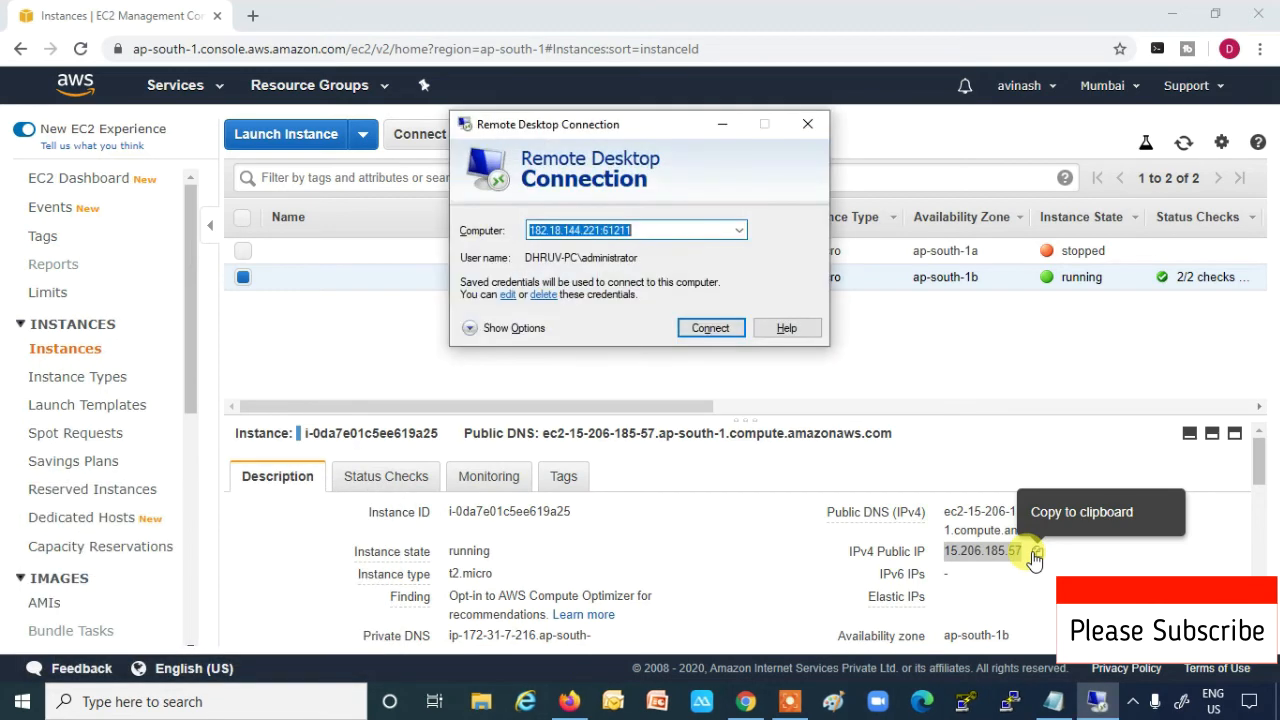
{"action": "key", "text": "ctrl+v"}
{"action": "key", "text": "Return"}
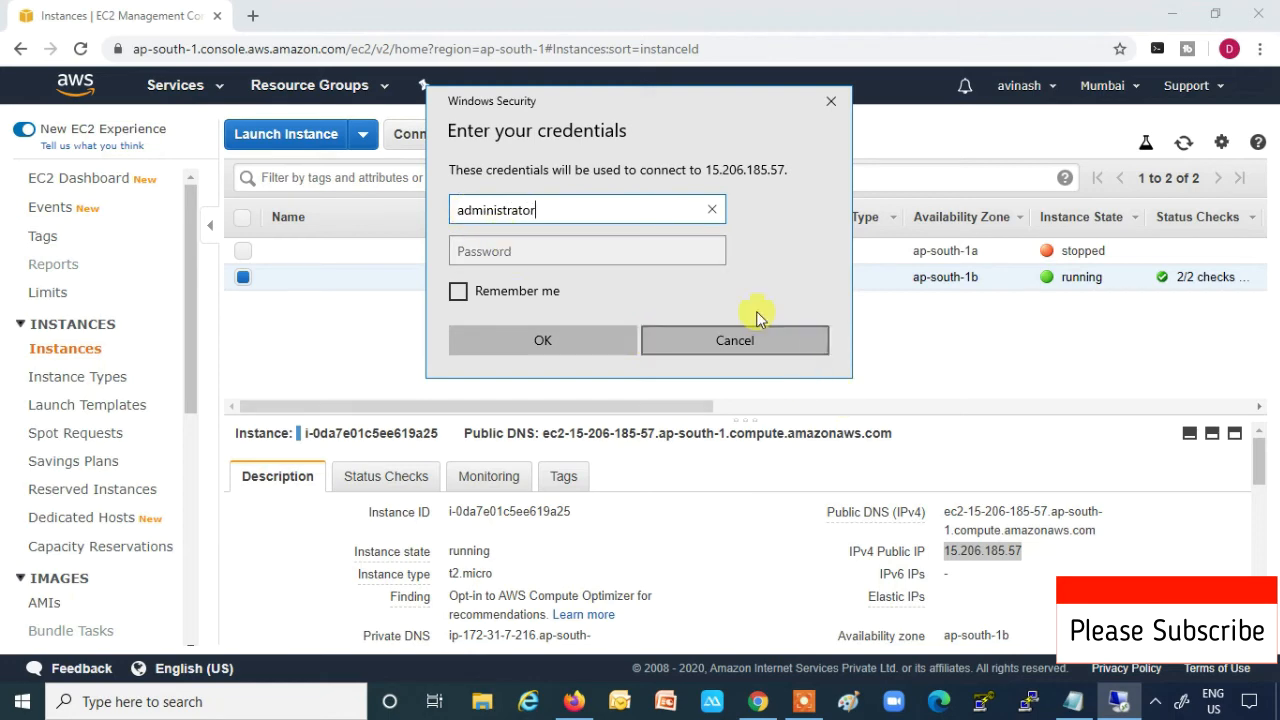
- Copy the Administrator password from the Notepad note
{"action": "left_click", "coordinate": [1073, 701]}
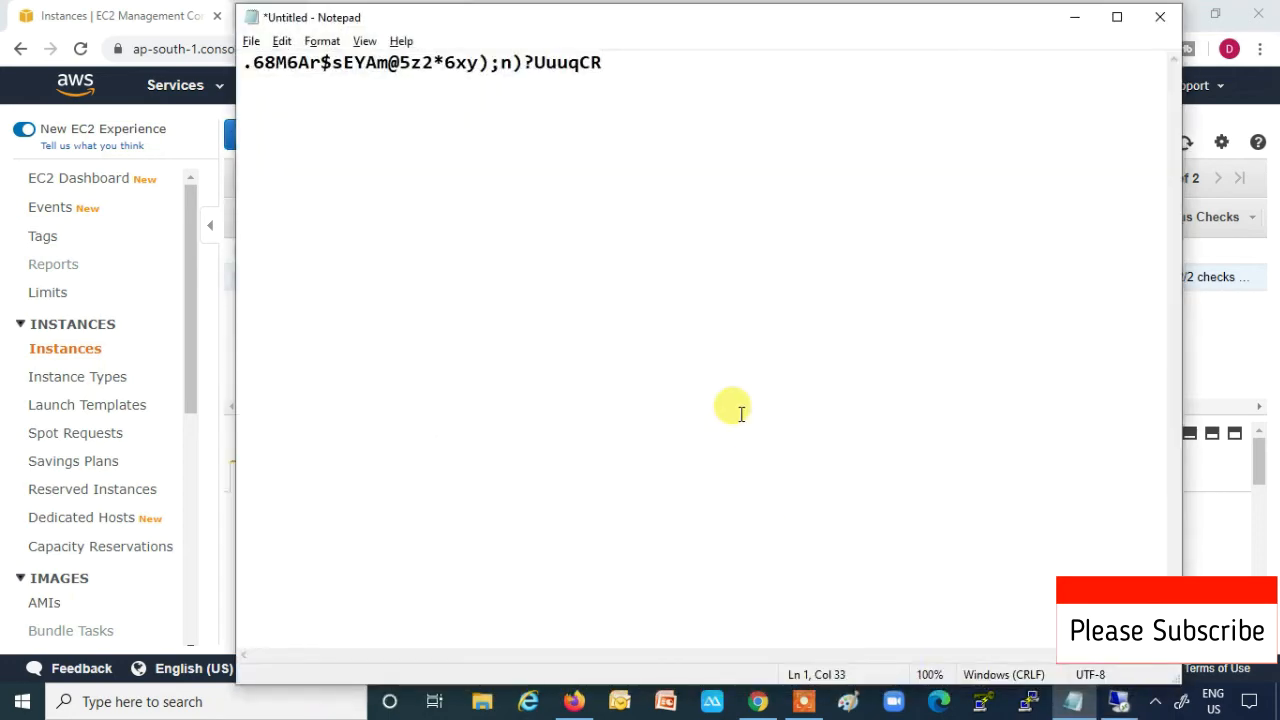
{"action": "key", "text": "ctrl+a"}
{"action": "key", "text": "ctrl+v"}
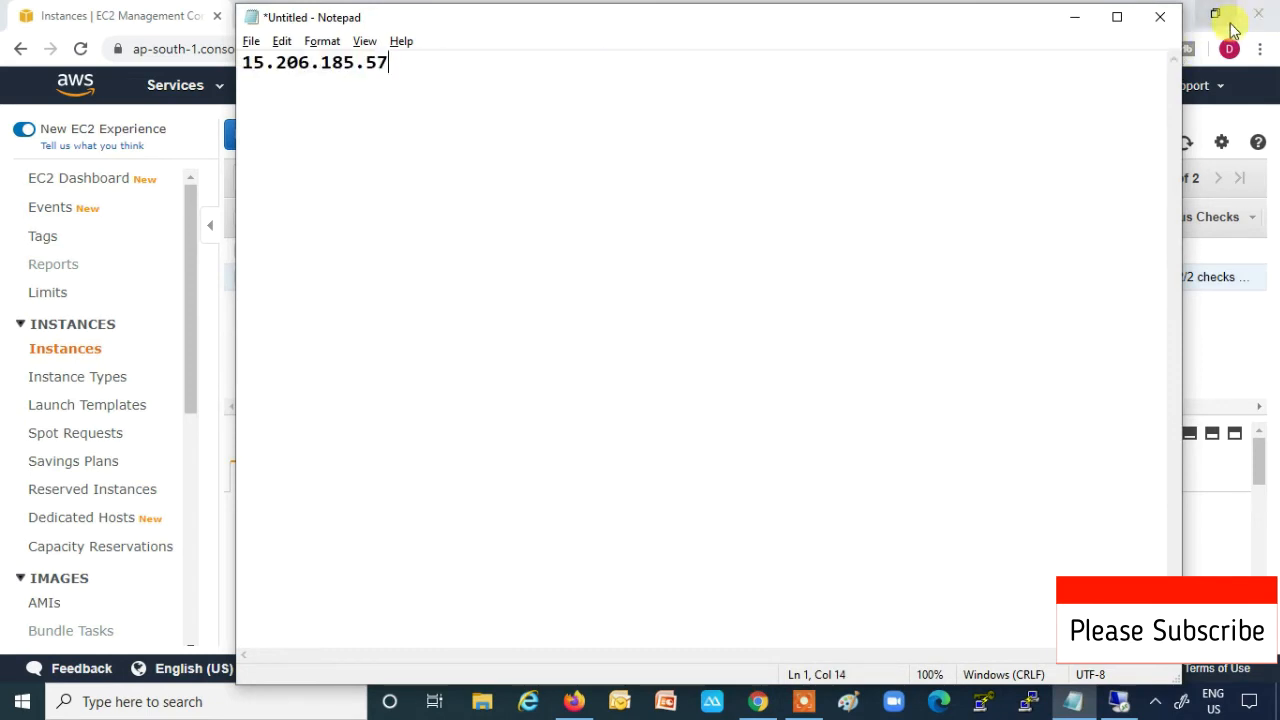
{"action": "key", "text": "ctrl+z"}
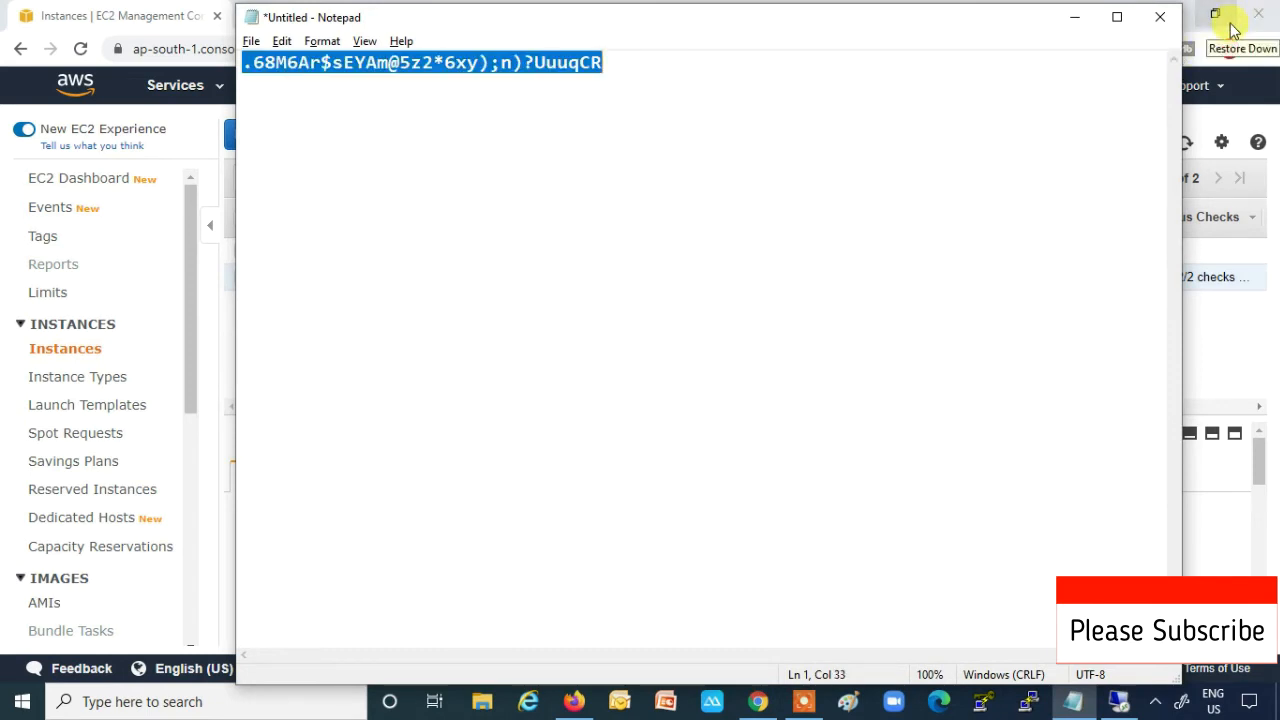
{"action": "left_click", "coordinate": [1074, 17]}
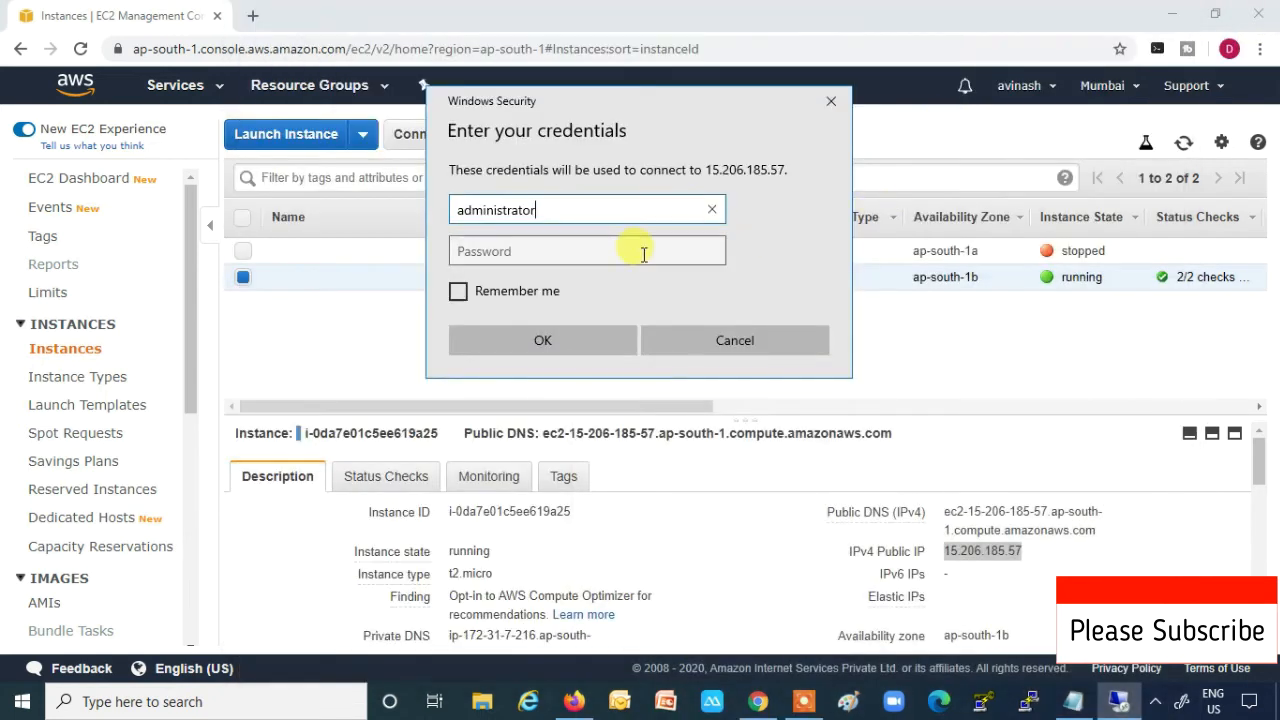
- Paste the password, remember the credentials, submit, and accept the certificate warning
{"action": "left_click", "coordinate": [642, 253]}
{"action": "key", "text": "ctrl+v"}
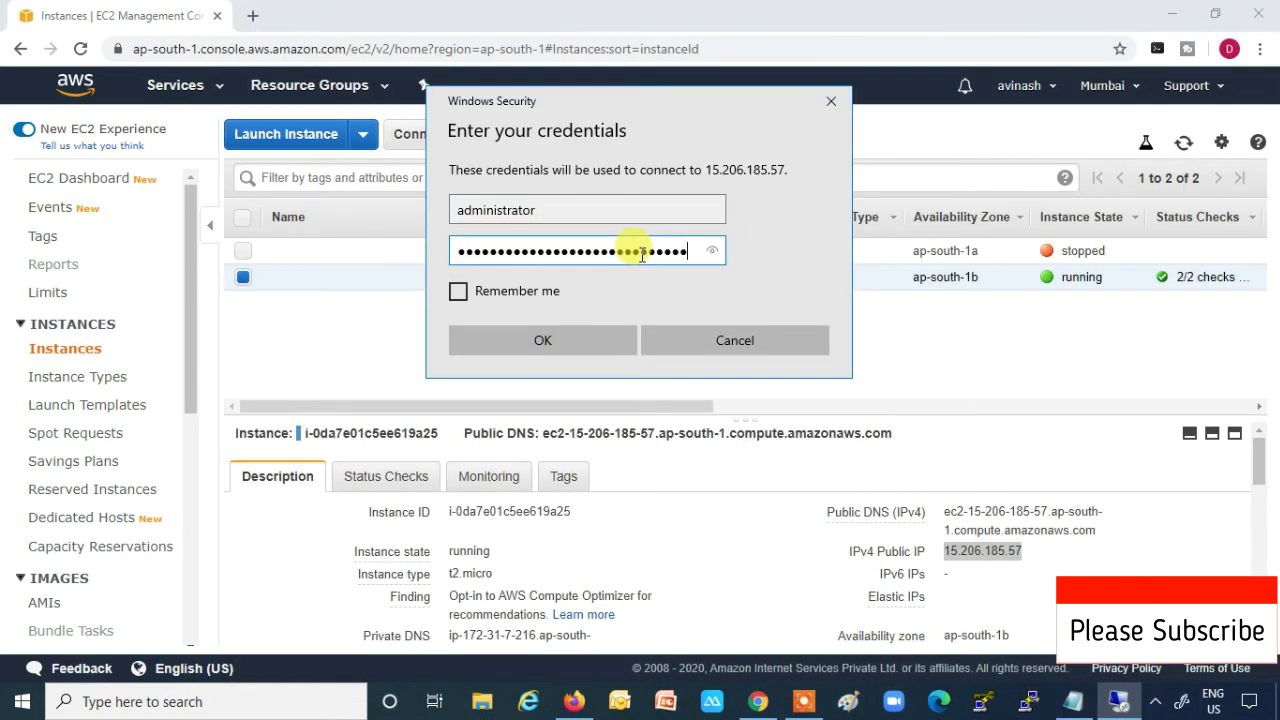
{"action": "left_click", "coordinate": [490, 290]}
{"action": "left_click", "coordinate": [521, 343]}
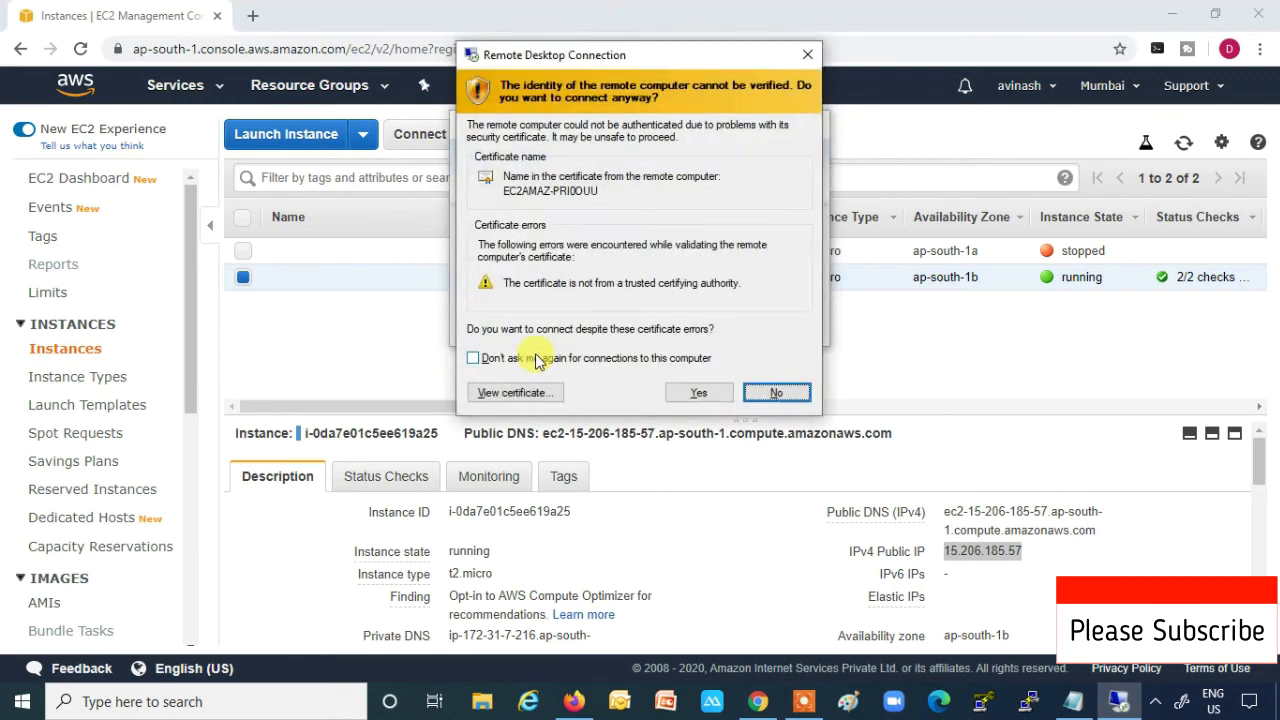
{"action": "left_click", "coordinate": [698, 392]}
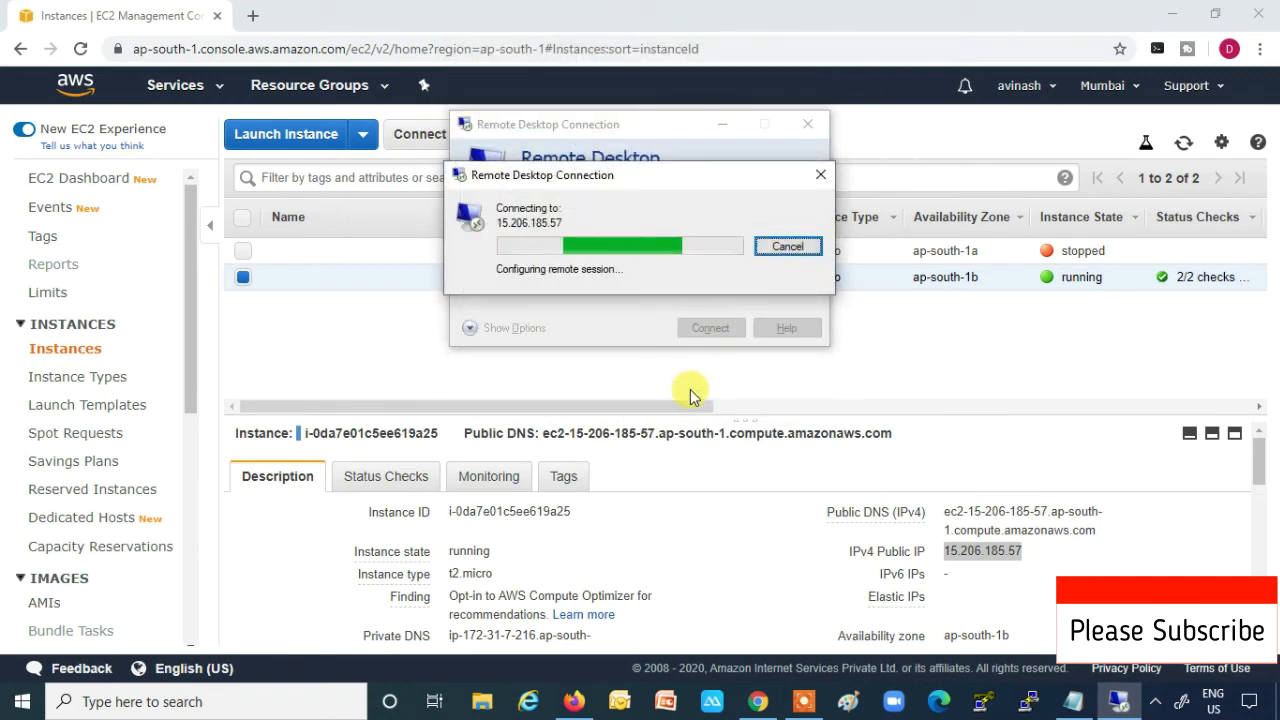
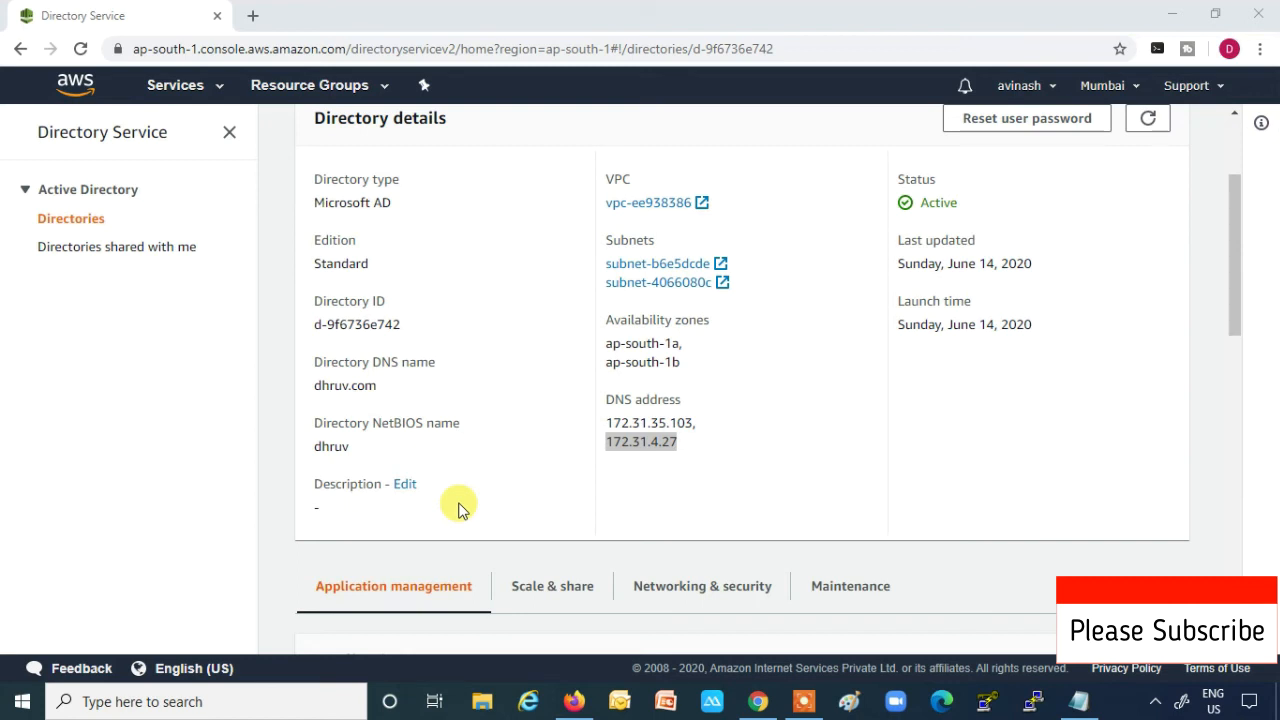
- Launch mstsc and connect to 15.206.185.57 with saved credentials, retrying after an error and accepting the certificate
{"action": "key", "text": "super+r"}
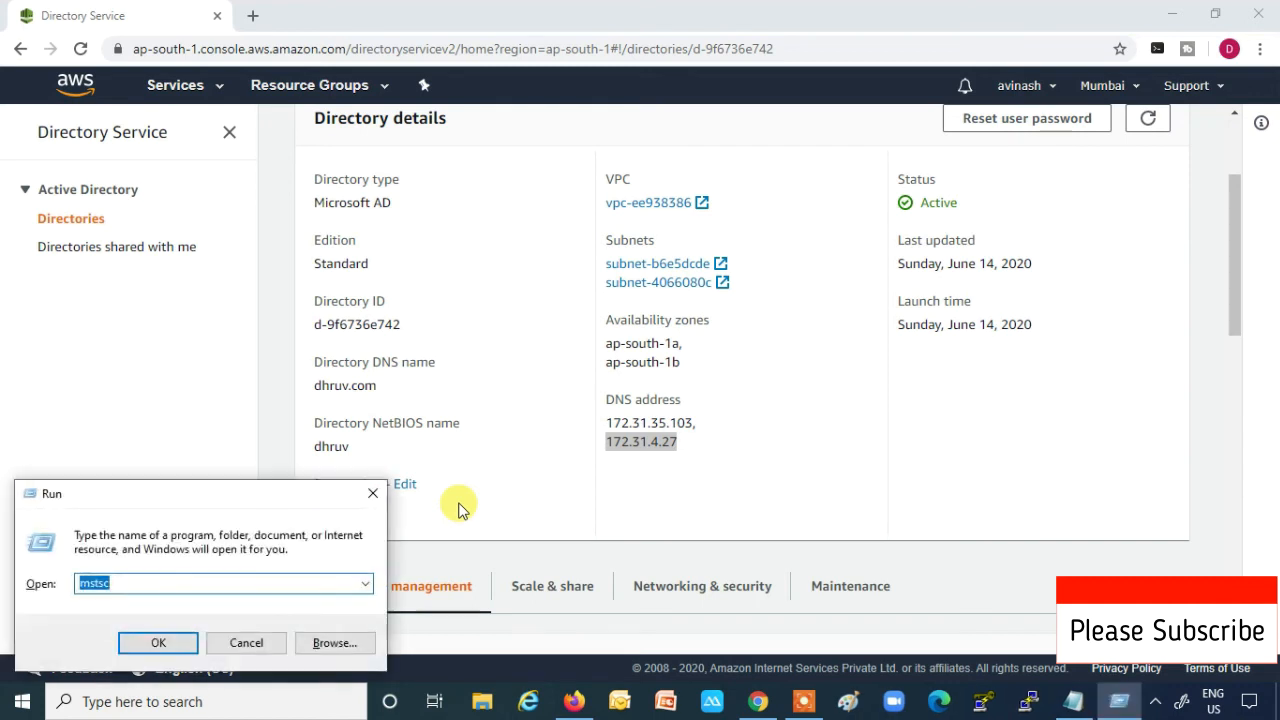
{"action": "key", "text": "Return"}
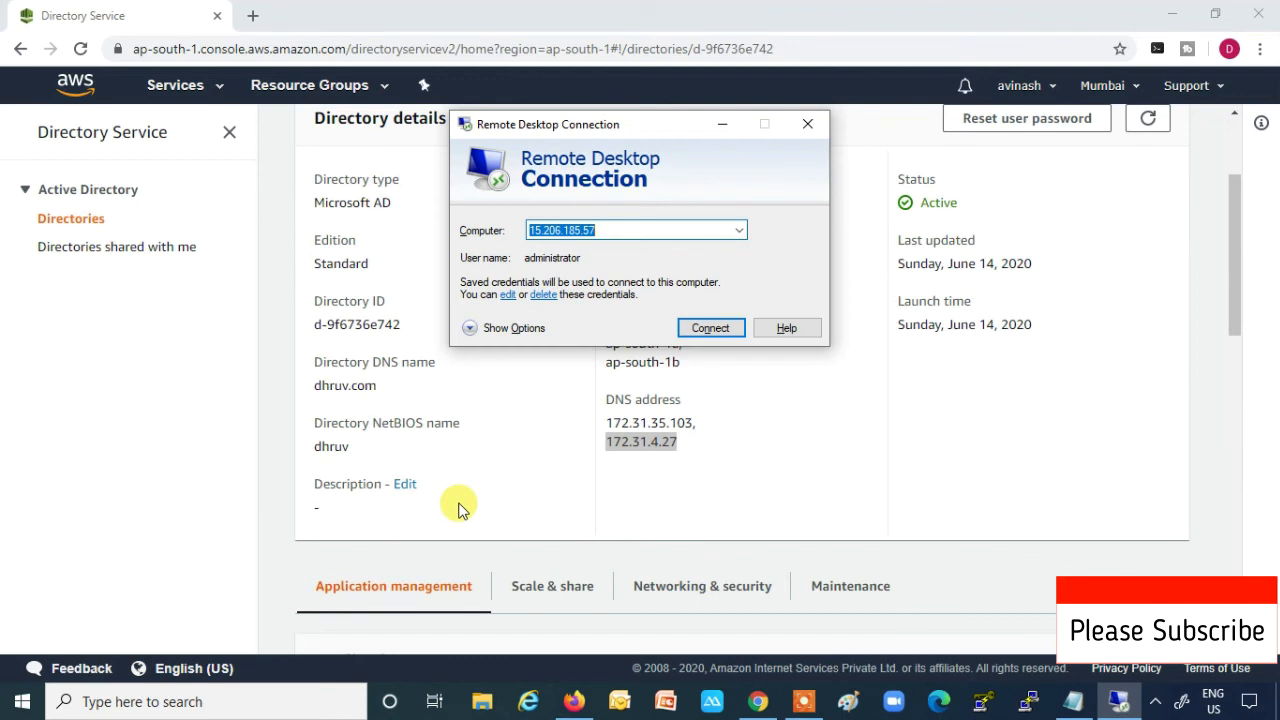
{"action": "key", "text": "Return"}
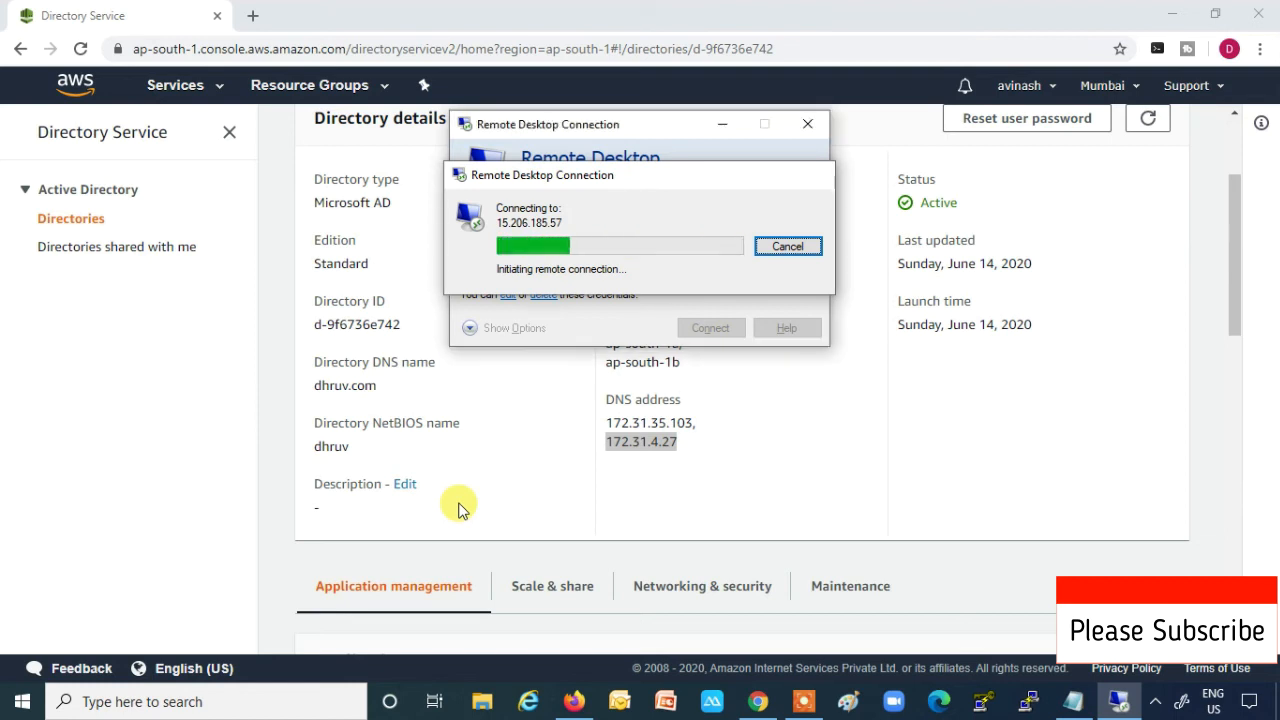
{"action": "key", "text": "Return"}
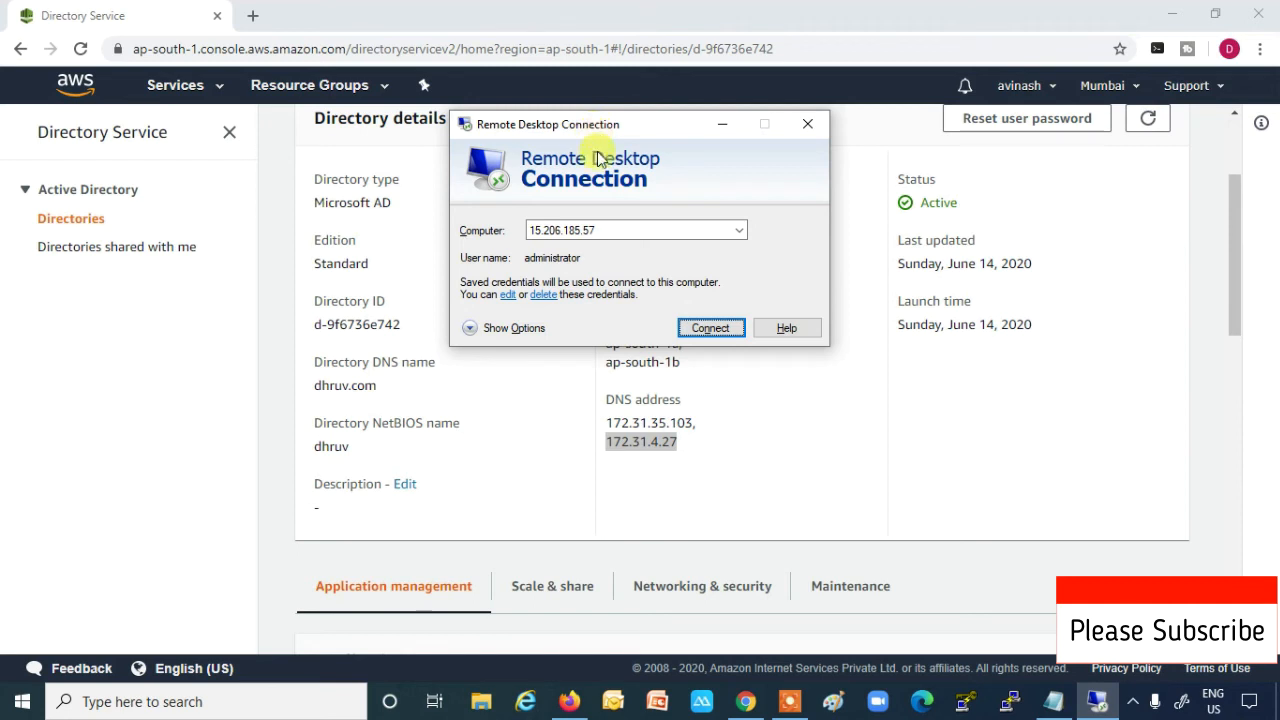
{"action": "left_click", "coordinate": [709, 329]}
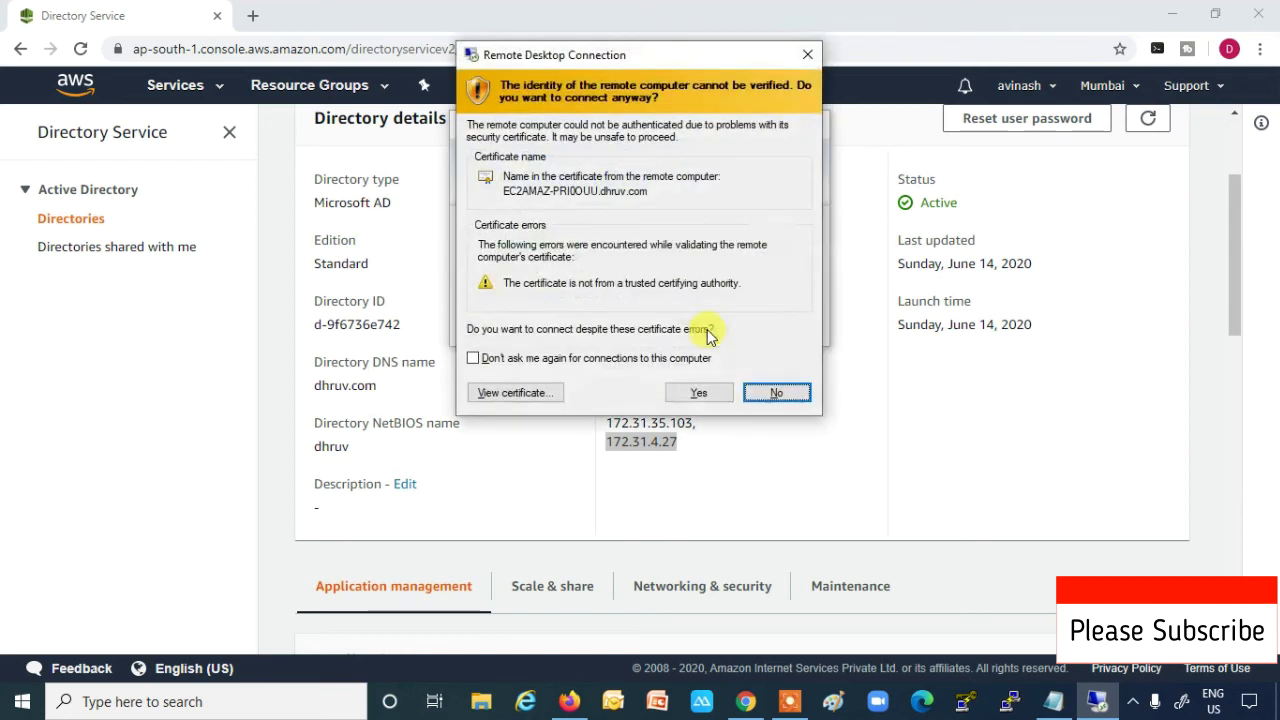
{"action": "left_click", "coordinate": [718, 398]}
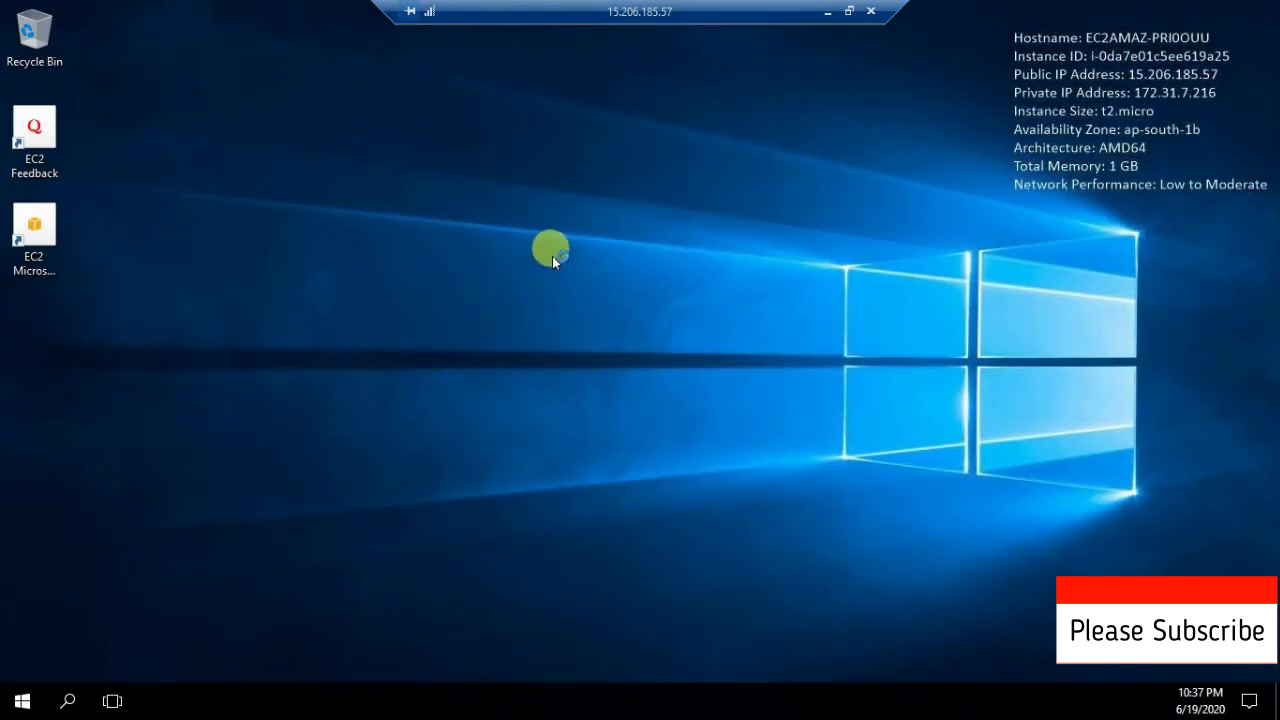
- End the remote session, delete the saved credentials for 15.206.185.57 in mstsc, and minimize the client
{"action": "left_click", "coordinate": [870, 12]}
{"action": "key", "text": "super+r"}
{"action": "key", "text": "Return"}
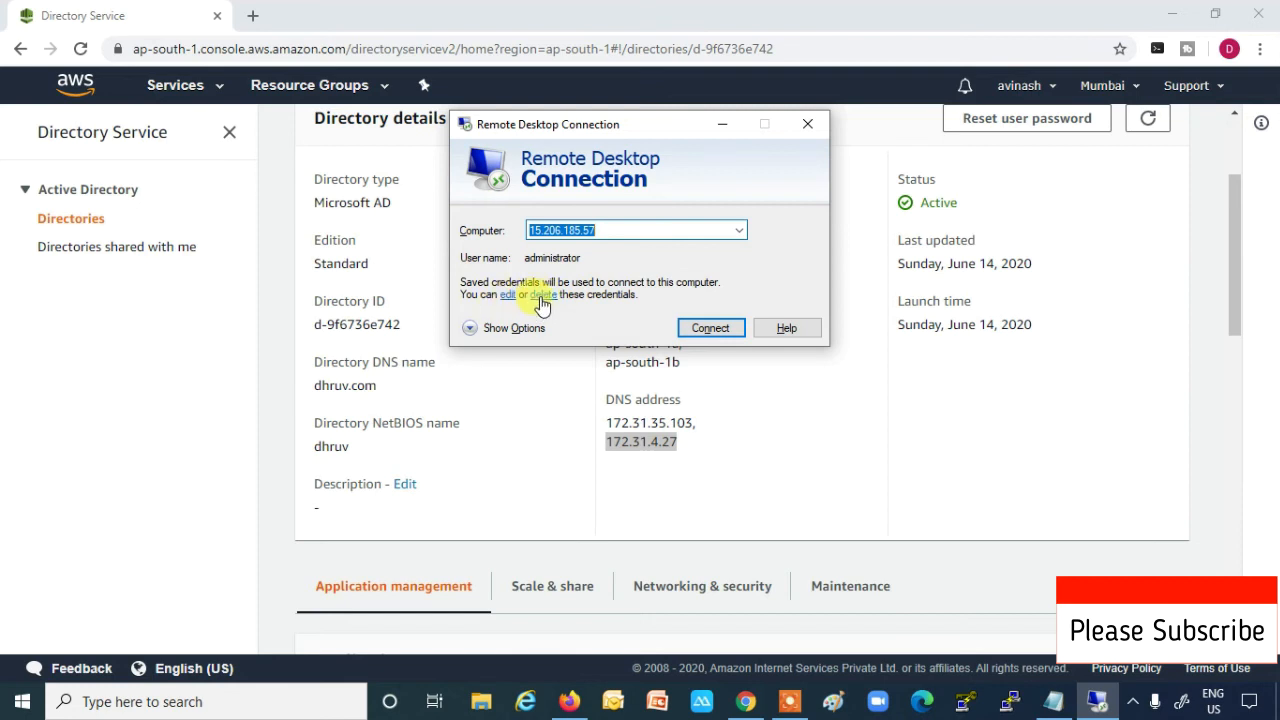
{"action": "left_click", "coordinate": [541, 302]}
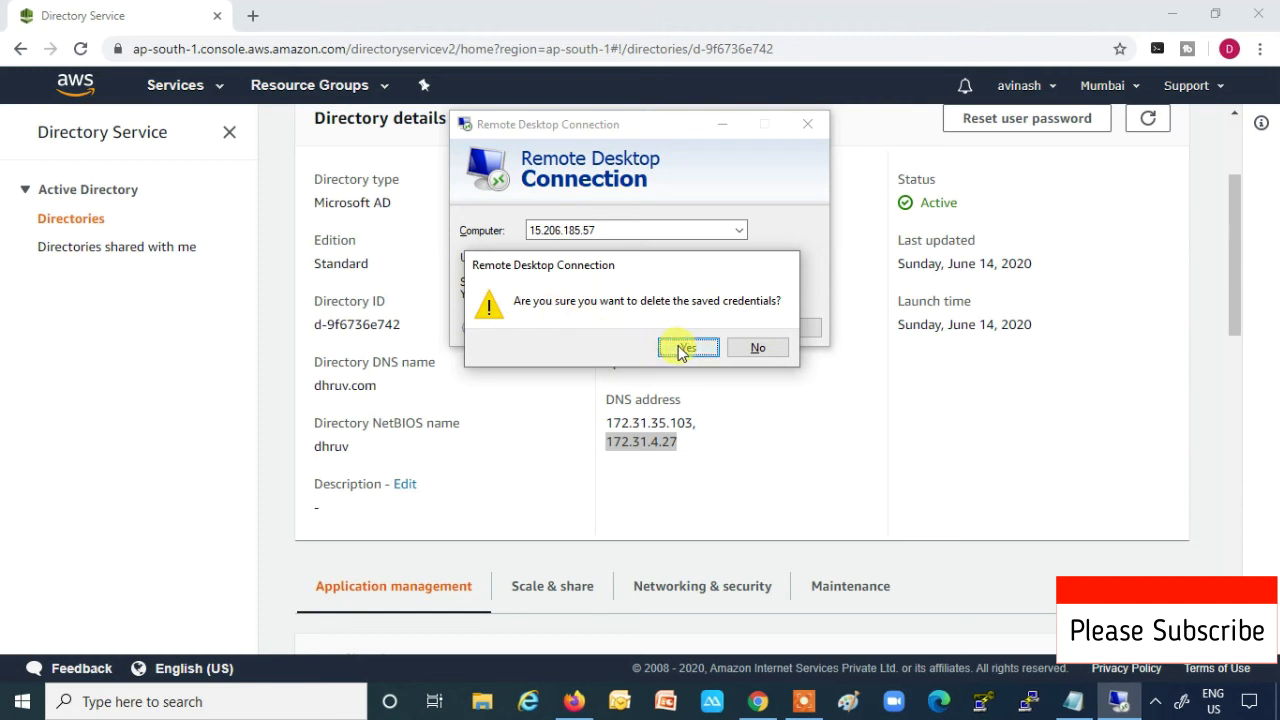
{"action": "left_click", "coordinate": [676, 349]}
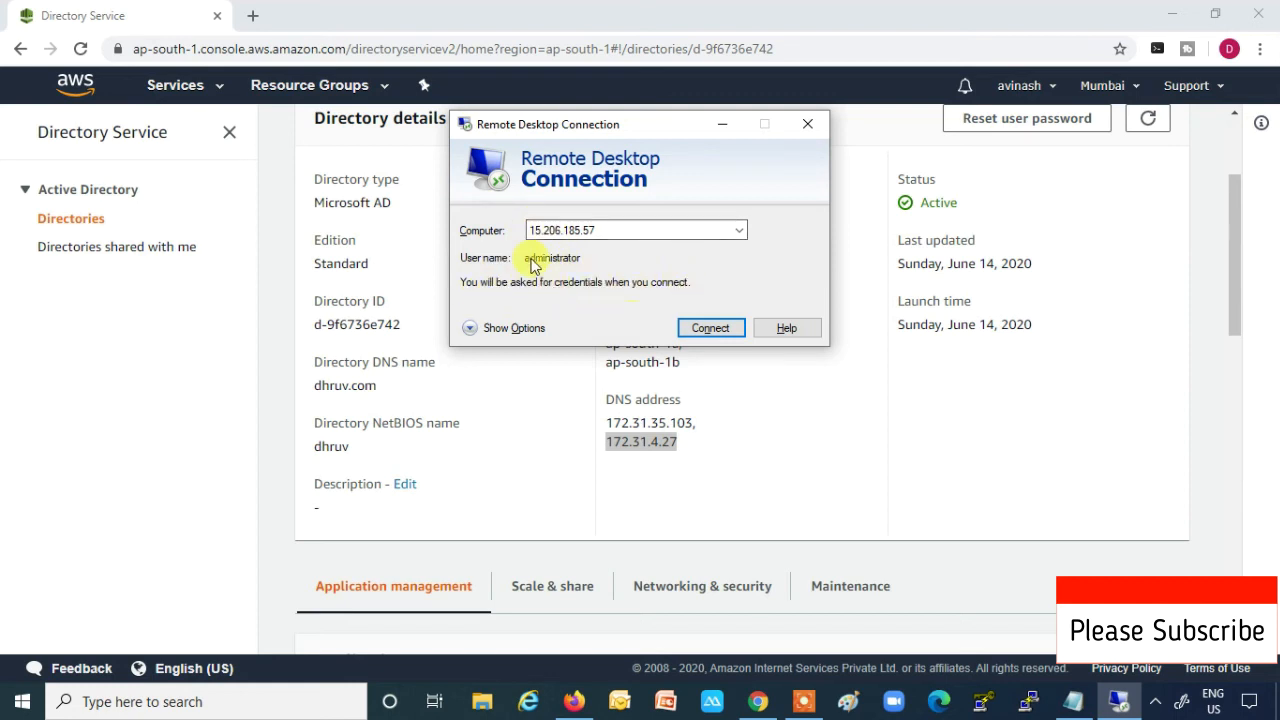
{"action": "left_click", "coordinate": [722, 124]}
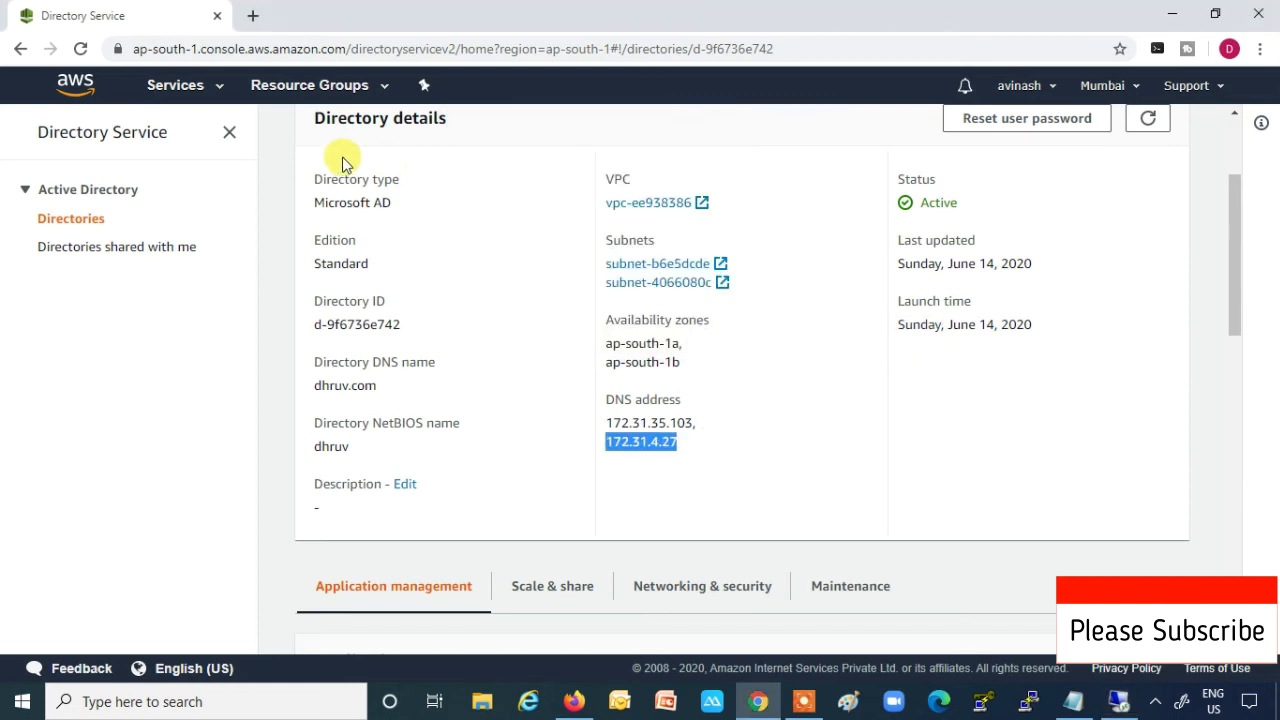
- Show the EC2 Instances list, select the running t2.micro instance, and restore the Remote Desktop client
{"action": "left_click", "coordinate": [206, 85]}
{"action": "left_click", "coordinate": [291, 235]}
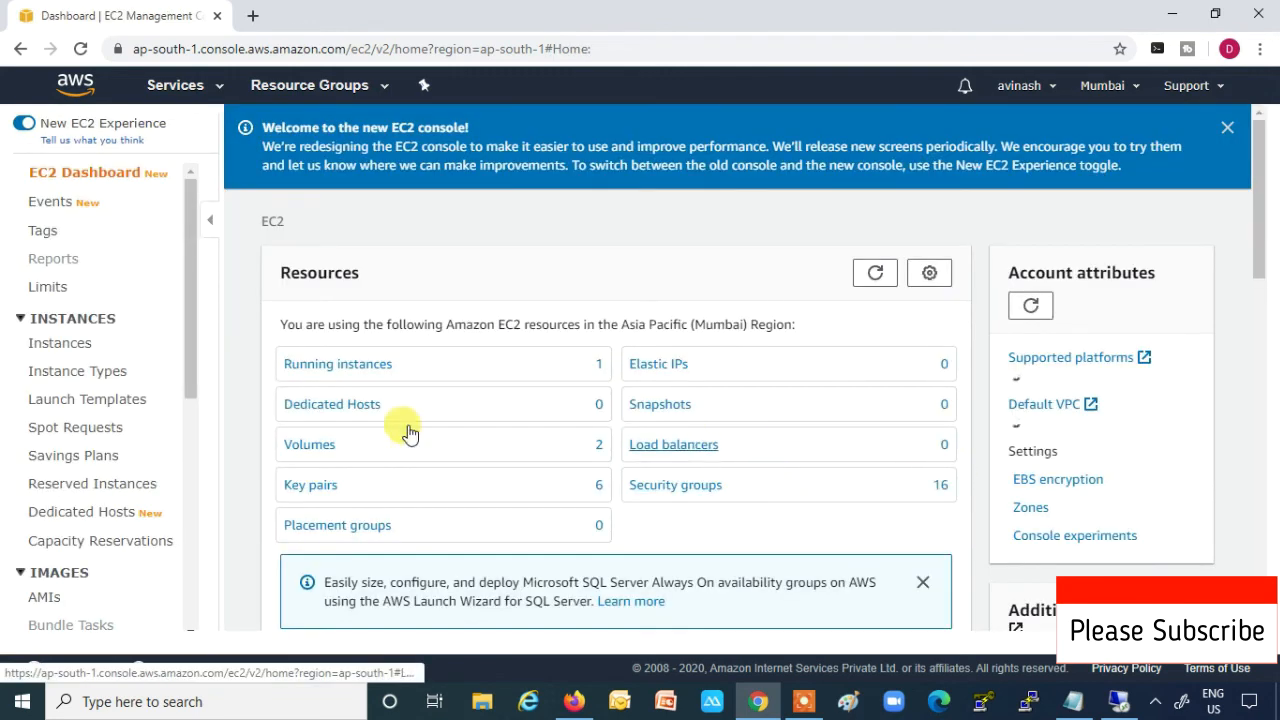
{"action": "left_click", "coordinate": [63, 343]}
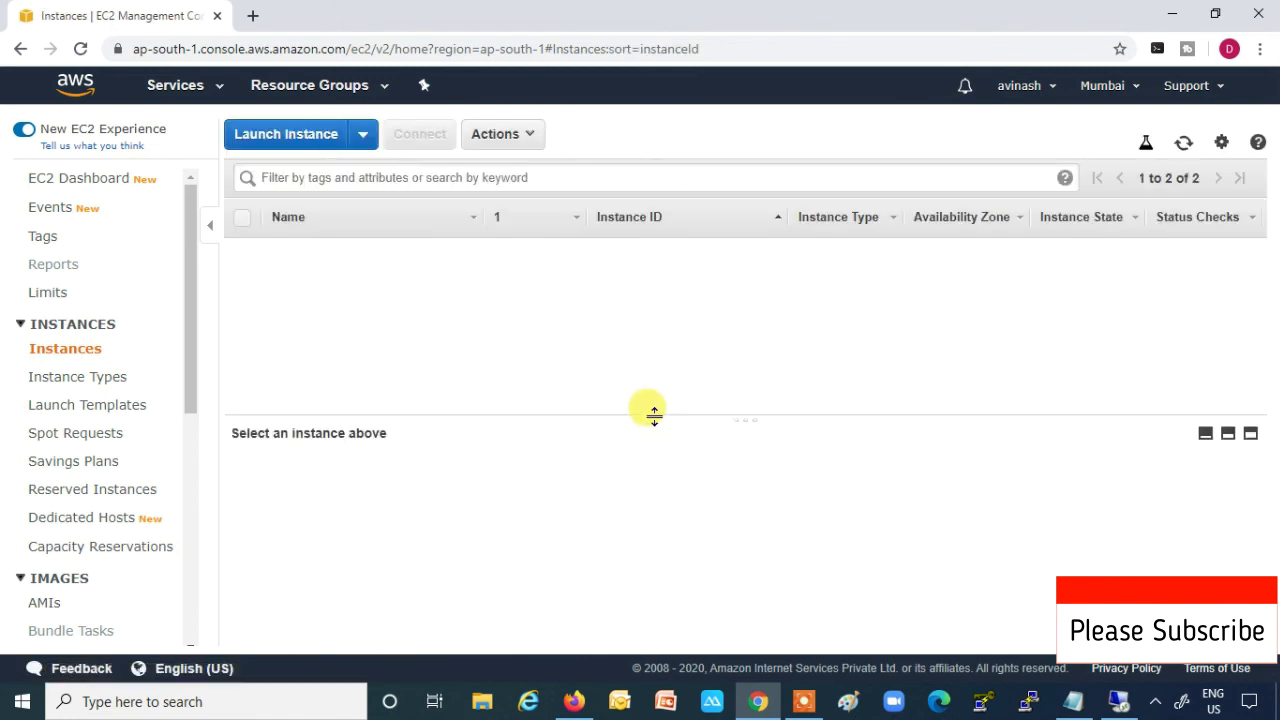
{"action": "left_click", "coordinate": [246, 279]}
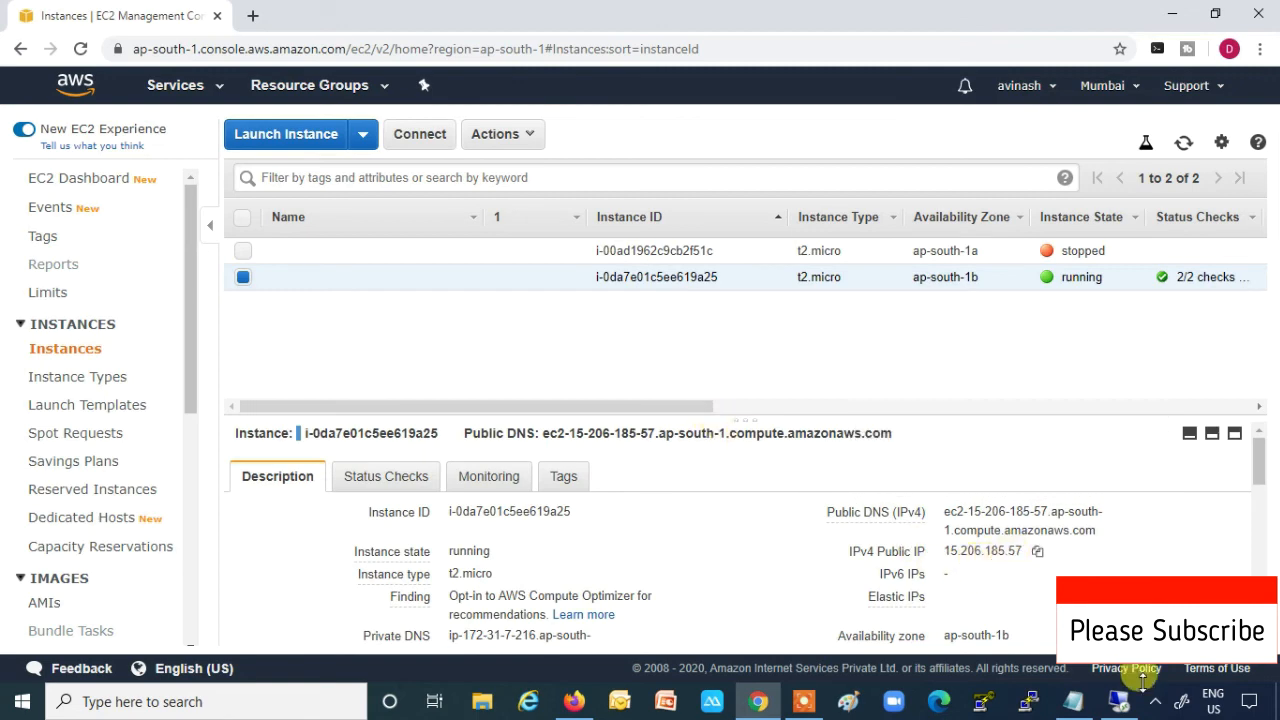
{"action": "left_click", "coordinate": [1118, 701]}
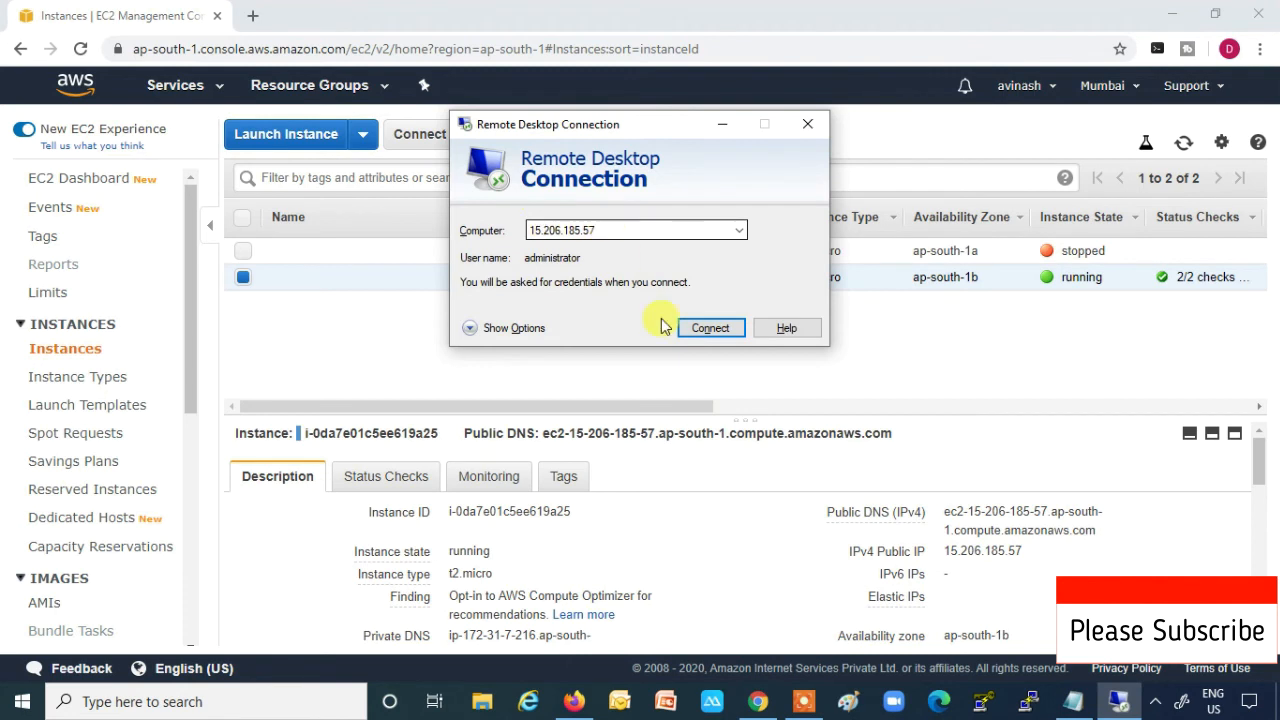
{"action": "left_click", "coordinate": [714, 329]}
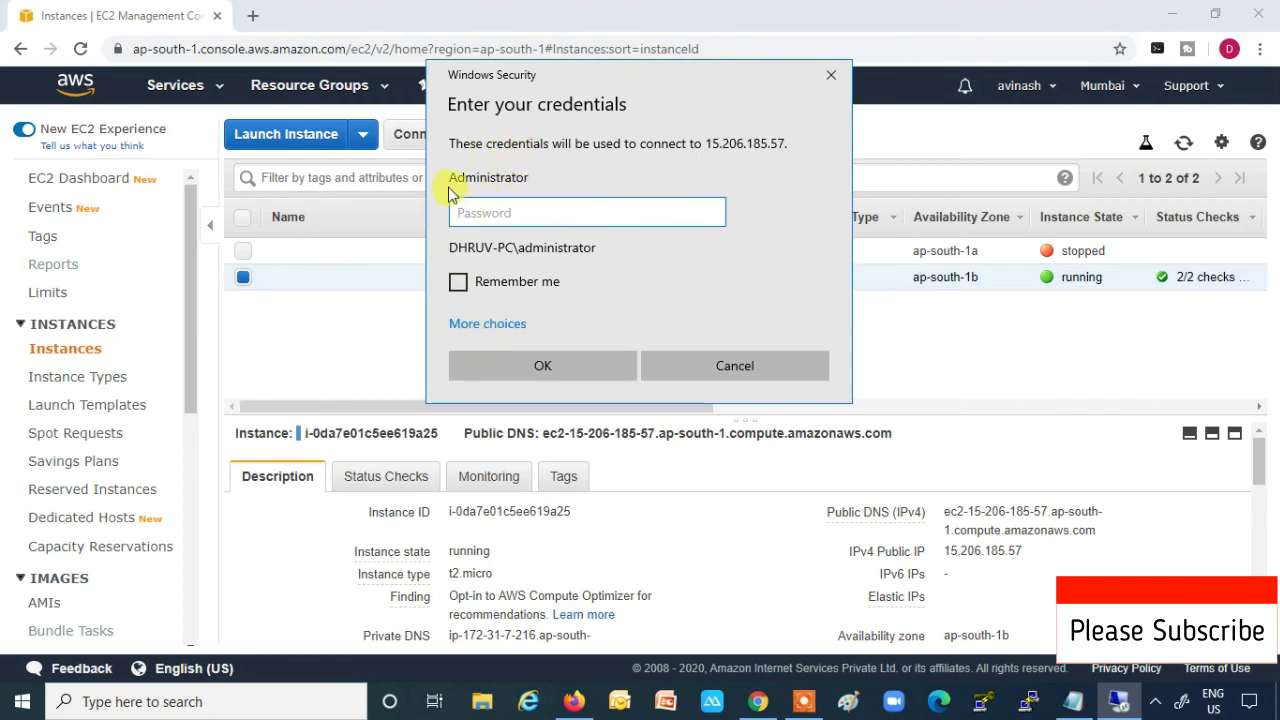
{"action": "left_click", "coordinate": [498, 326]}
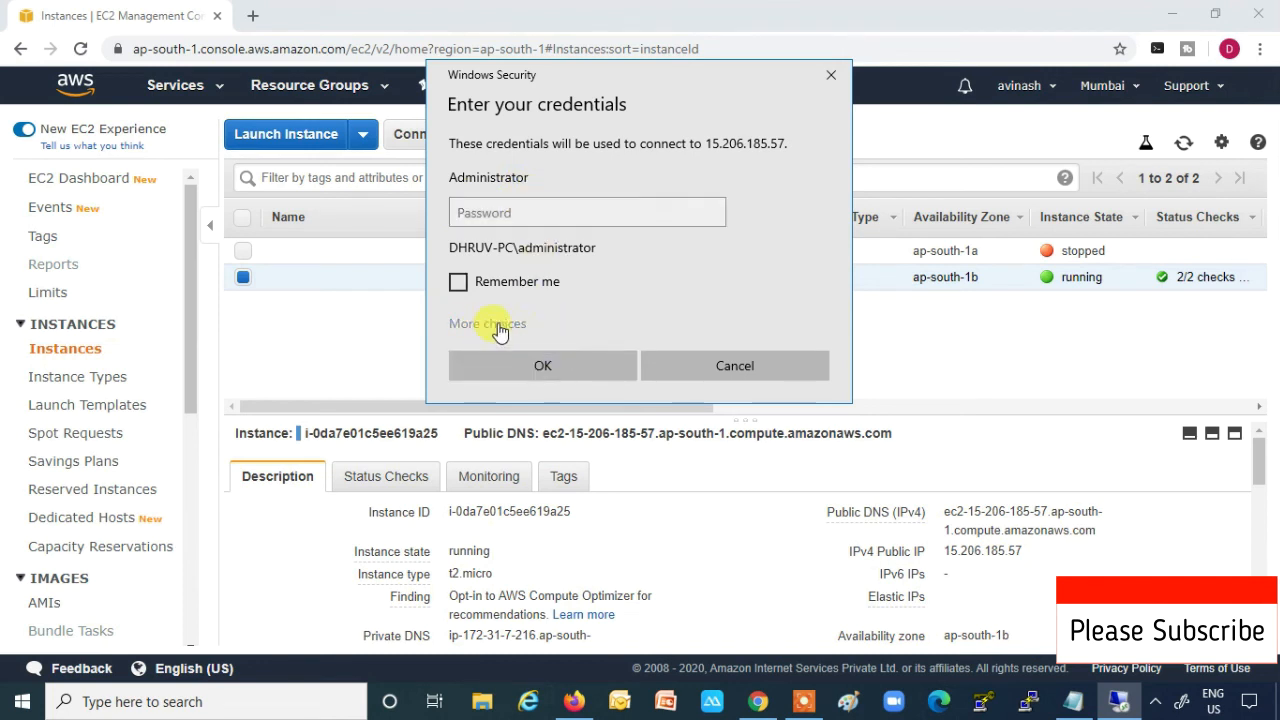
{"action": "left_click", "coordinate": [523, 416]}
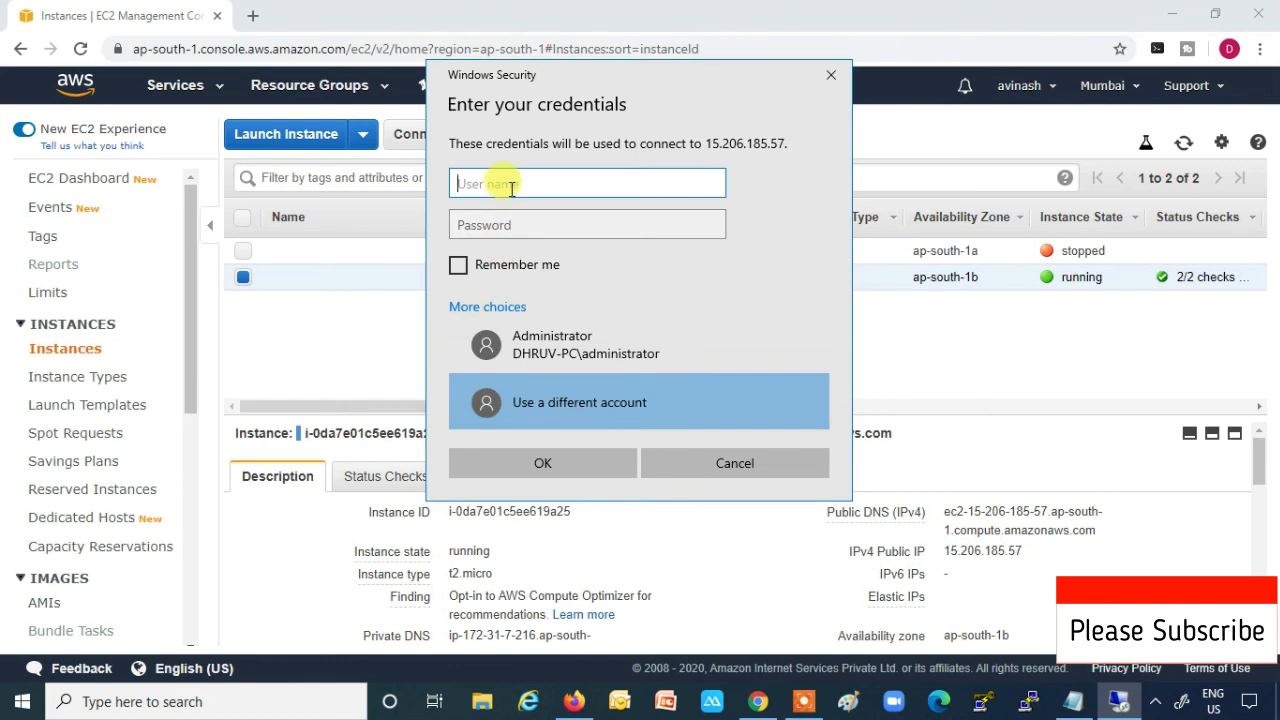
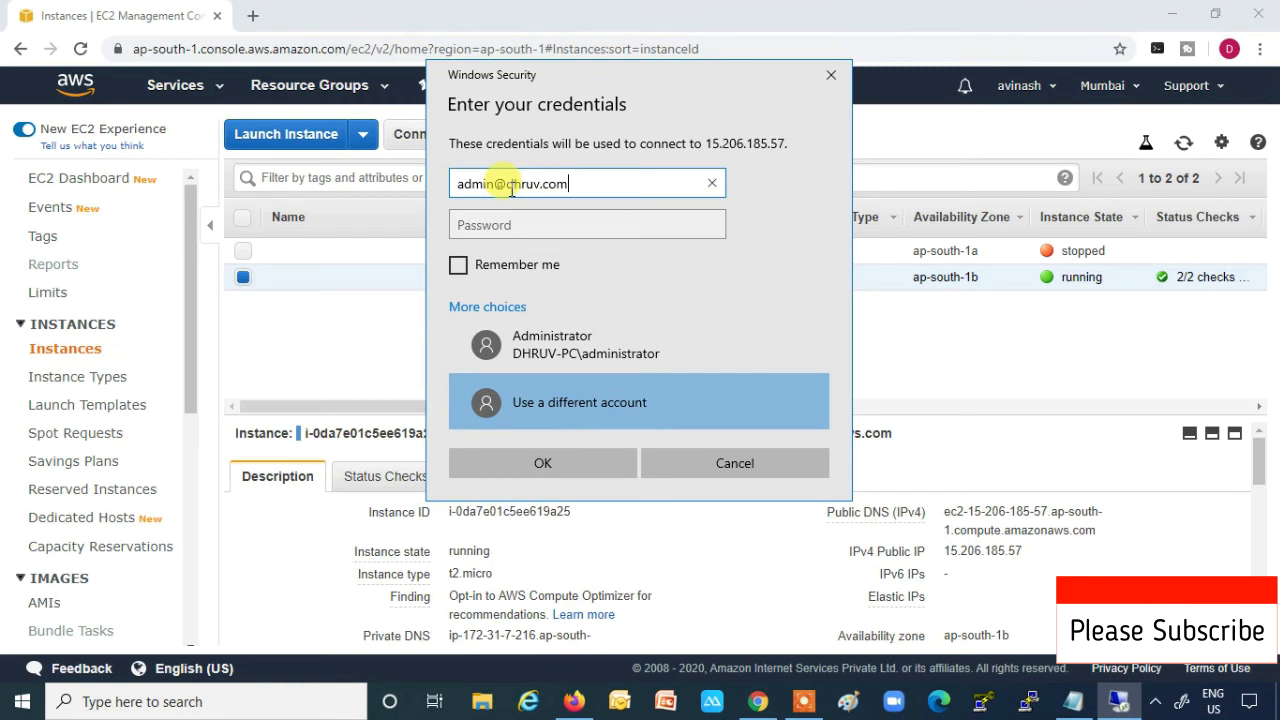
{"action": "key", "text": "Tab"}
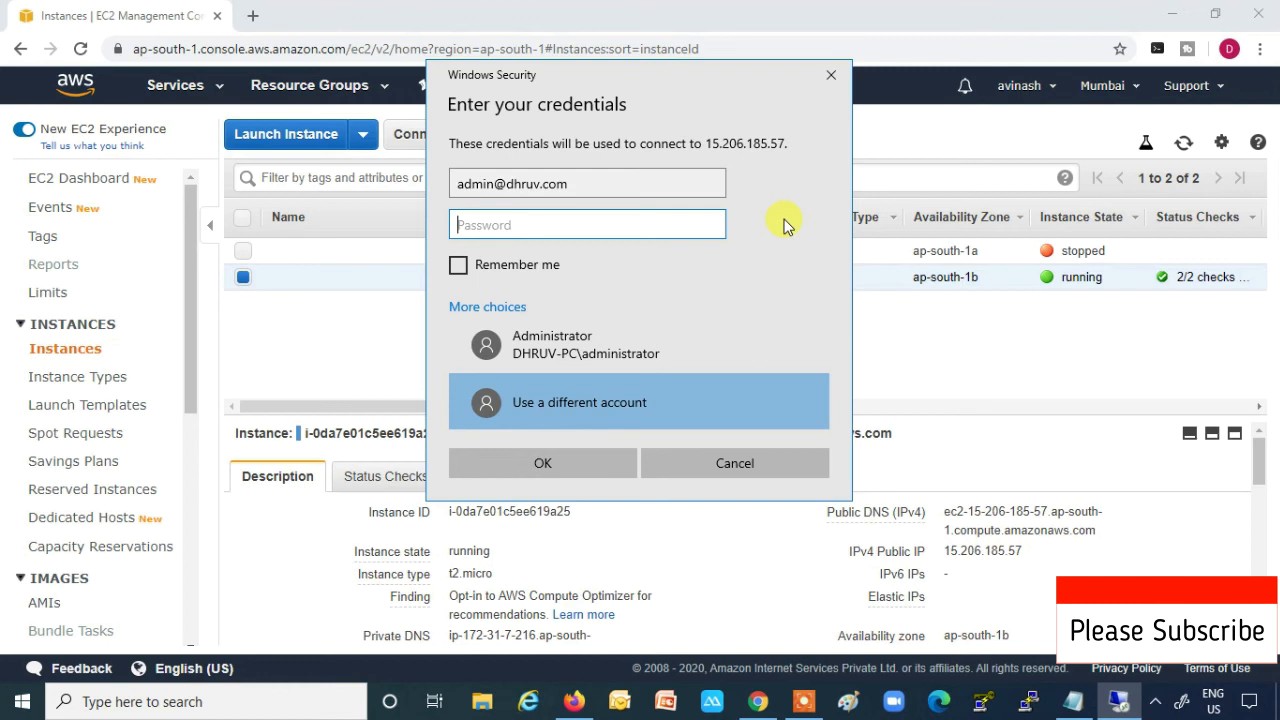
{"action": "type", "text": "••••"}
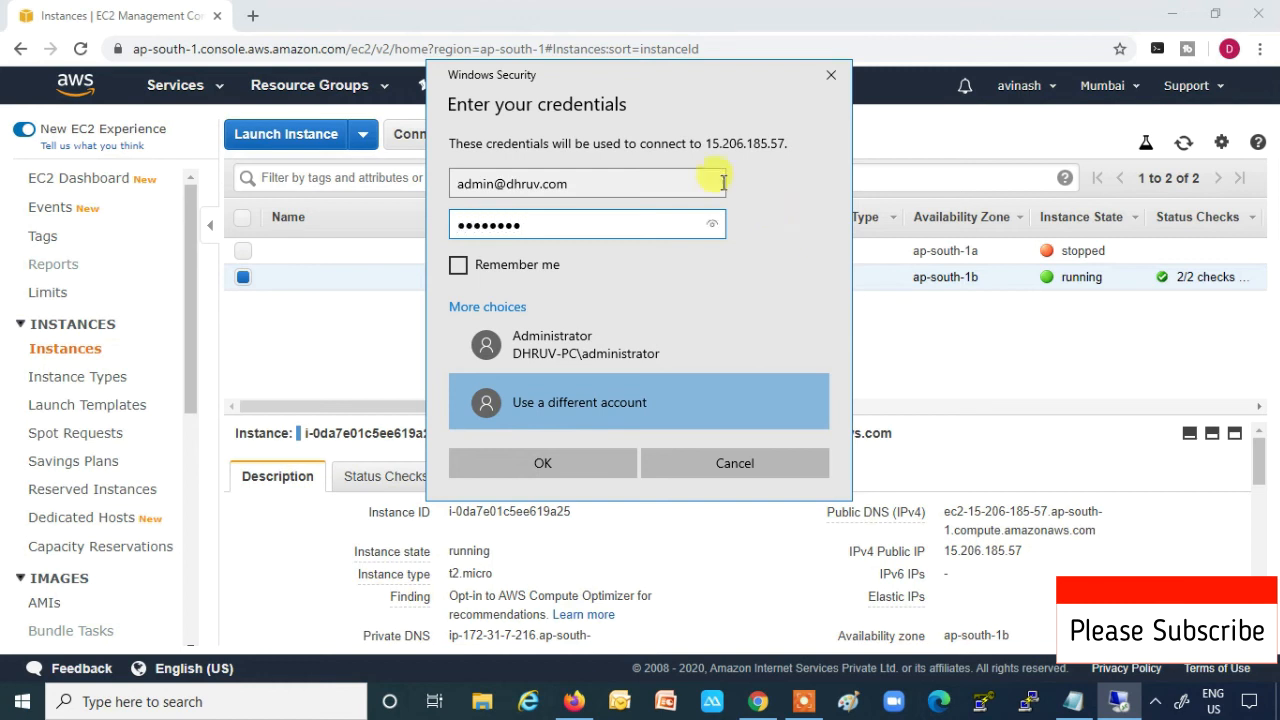
- Tick Remember me, submit the domain credentials, and accept the certificate warning
{"action": "left_click", "coordinate": [460, 266]}
{"action": "left_click", "coordinate": [470, 225]}
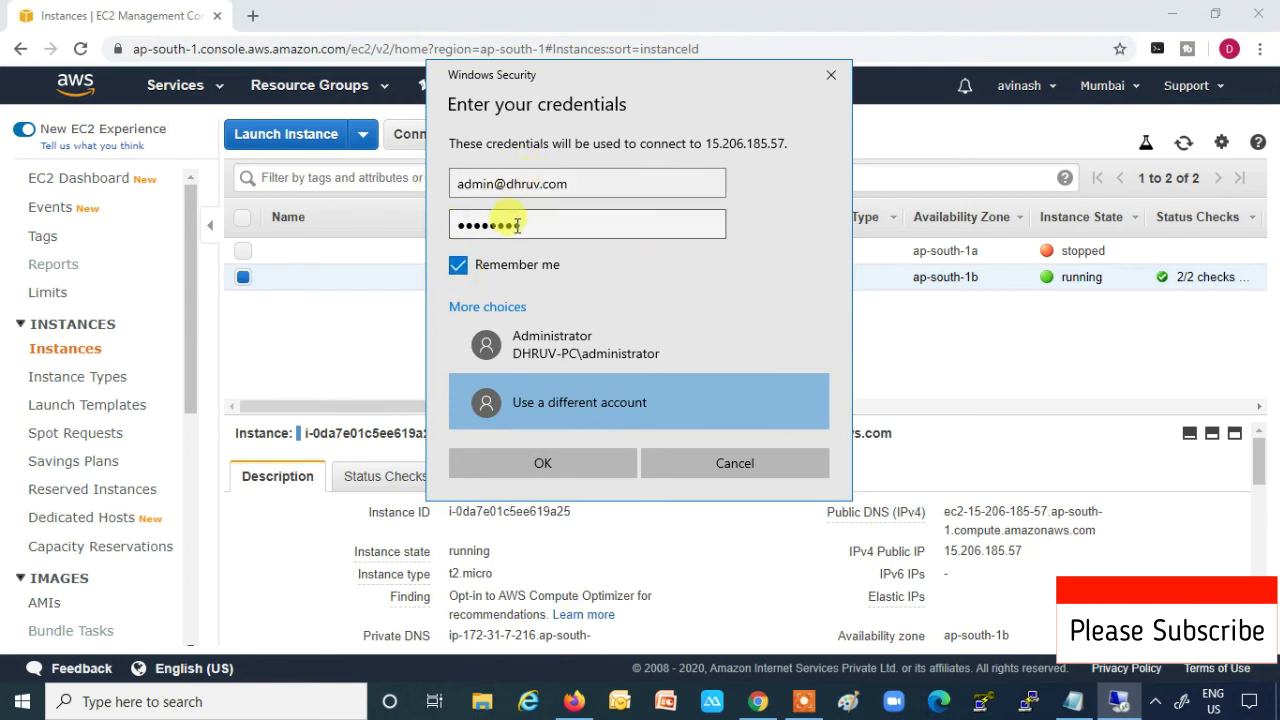
{"action": "left_click", "coordinate": [510, 184]}
{"action": "left_click", "coordinate": [543, 222]}
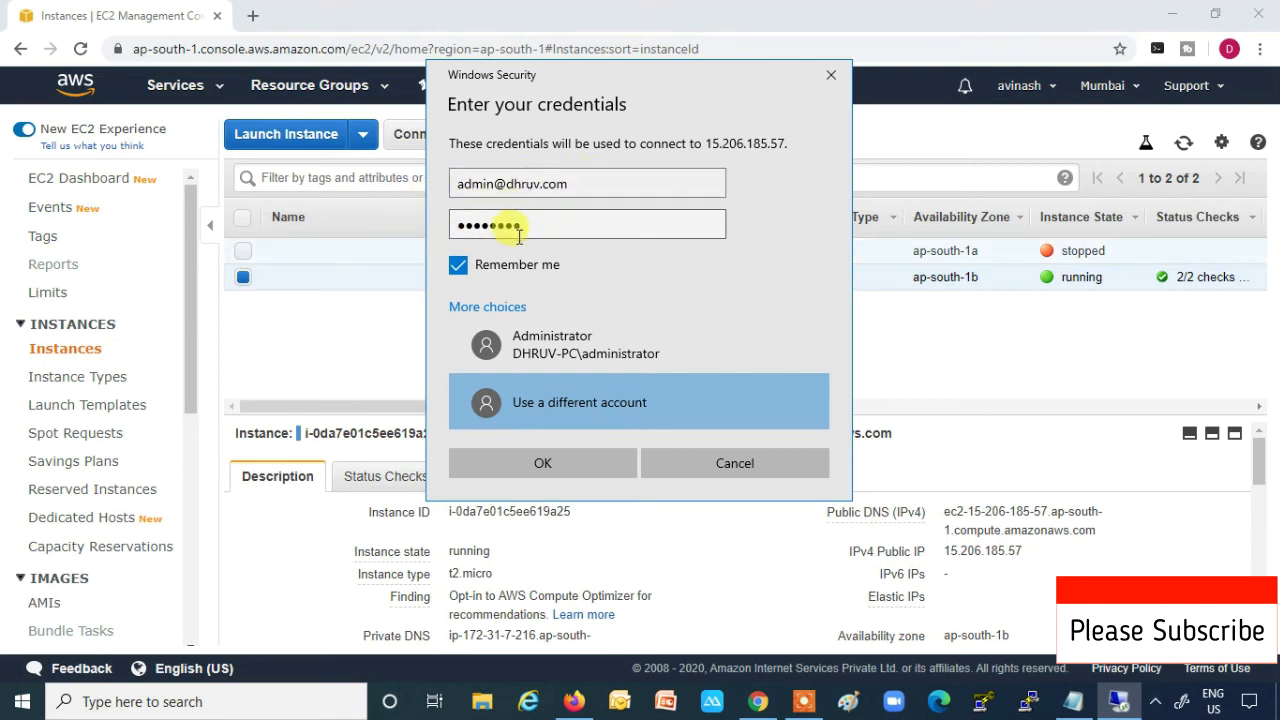
{"action": "left_click", "coordinate": [548, 466]}
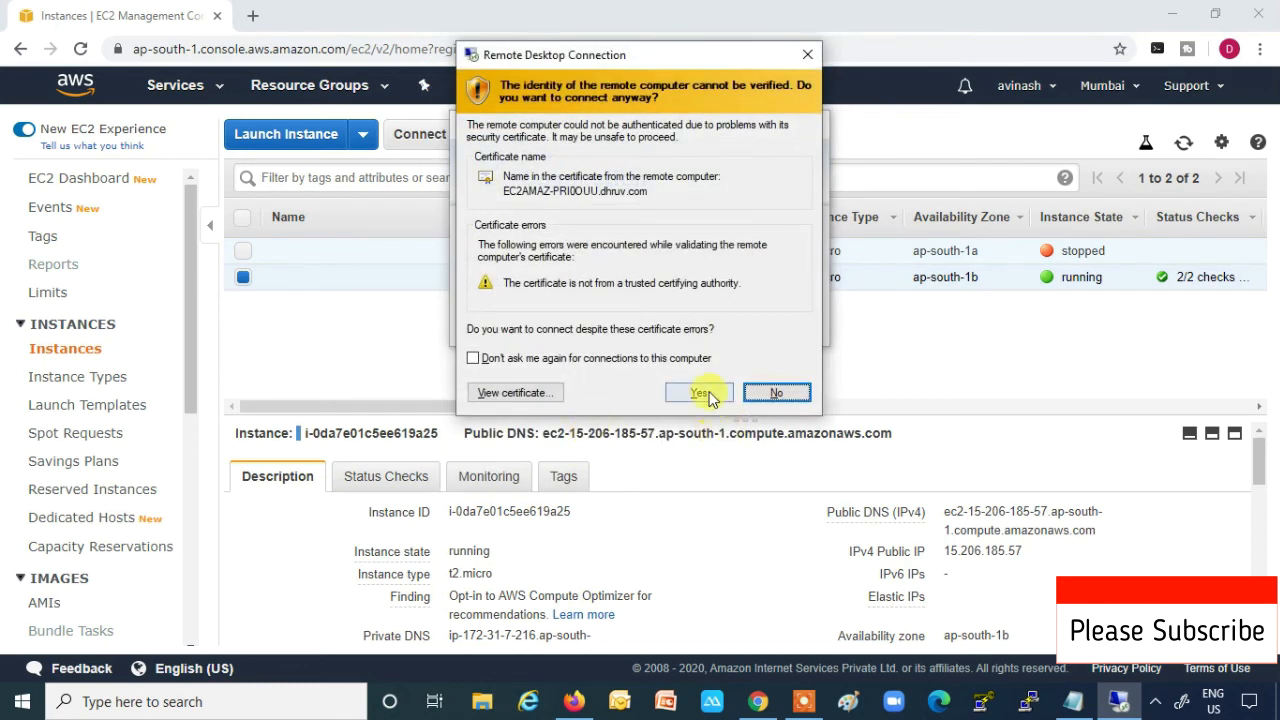
{"action": "left_click", "coordinate": [702, 393]}
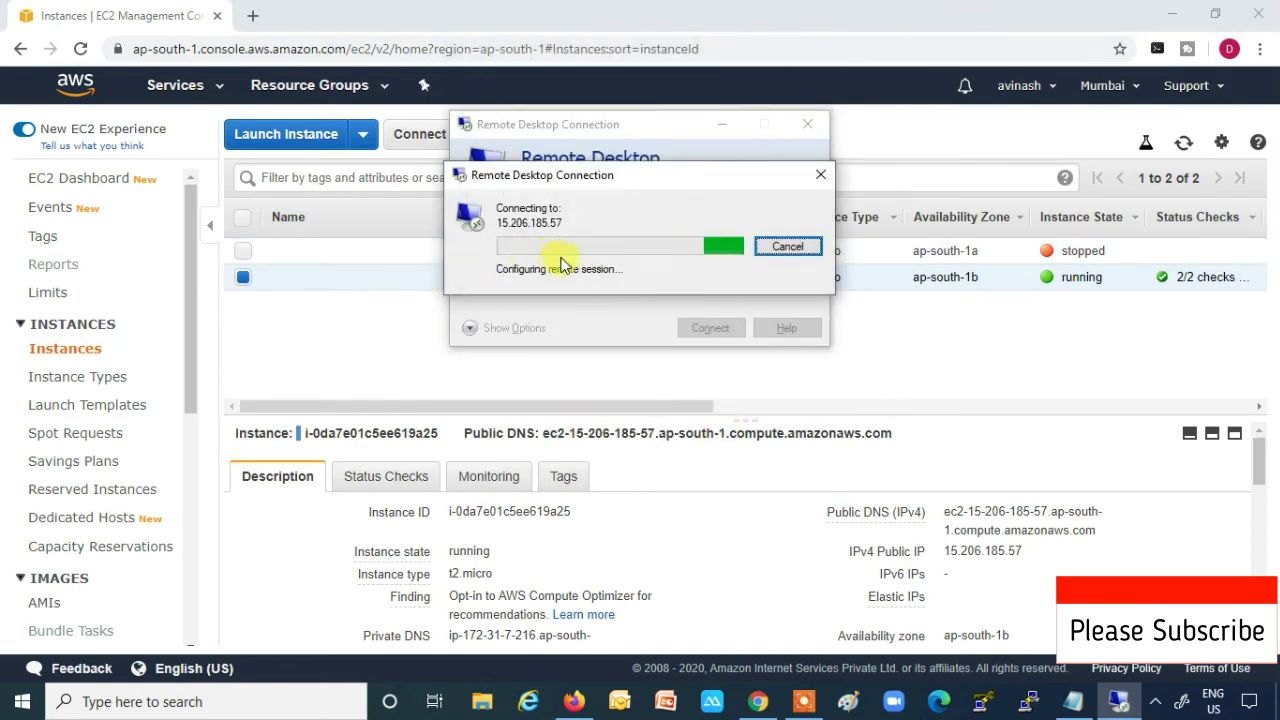
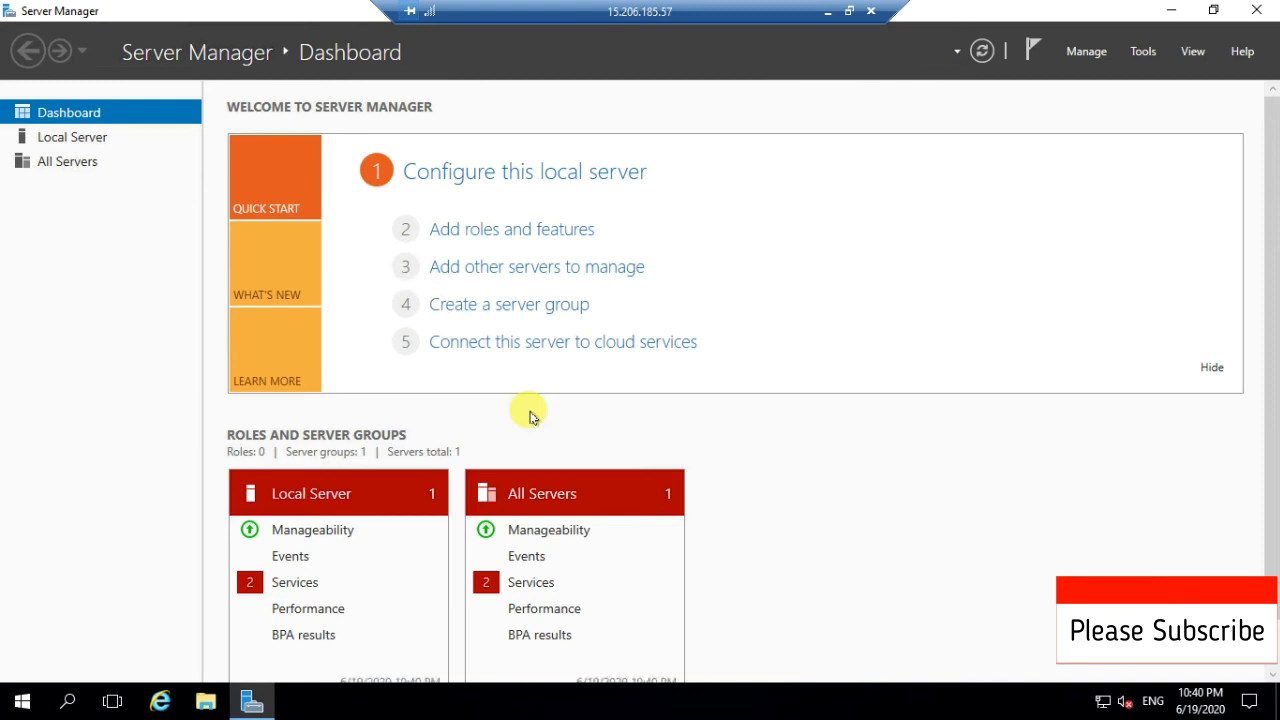
- Start a role-based Add Roles and Features installation targeting the local server, advancing to server roles
{"action": "left_click", "coordinate": [484, 233]}
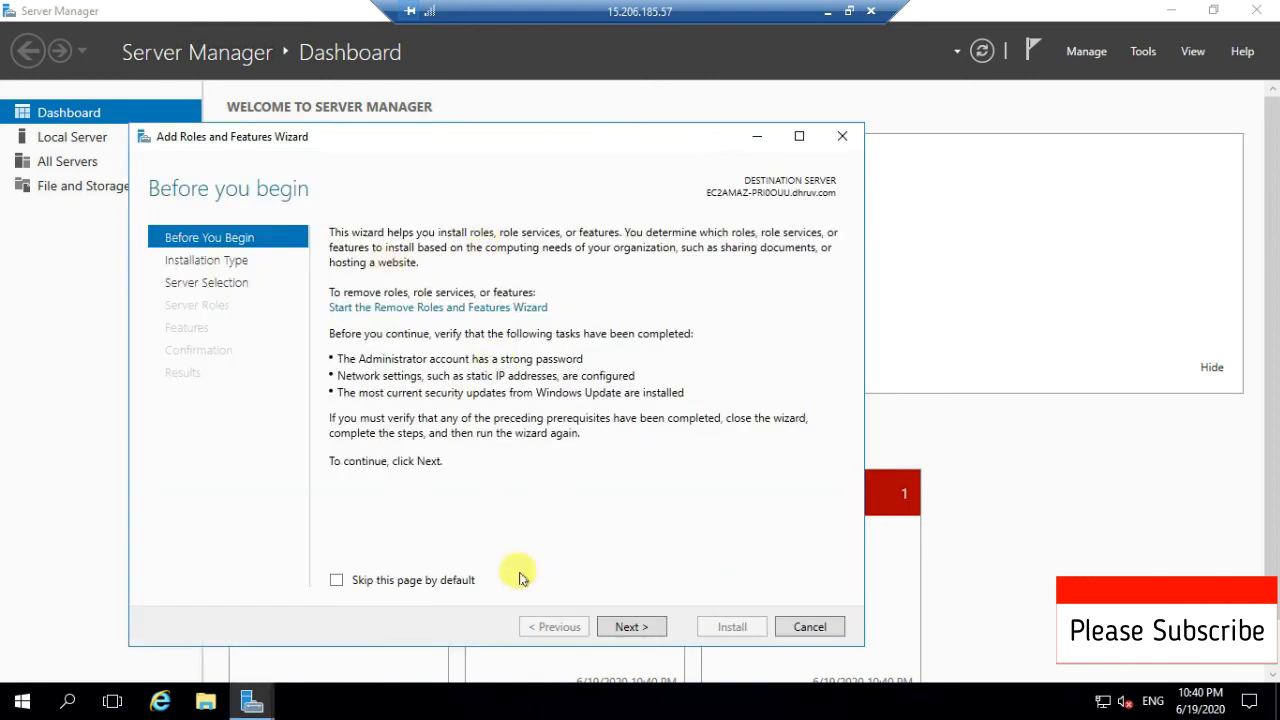
{"action": "left_click", "coordinate": [638, 631]}
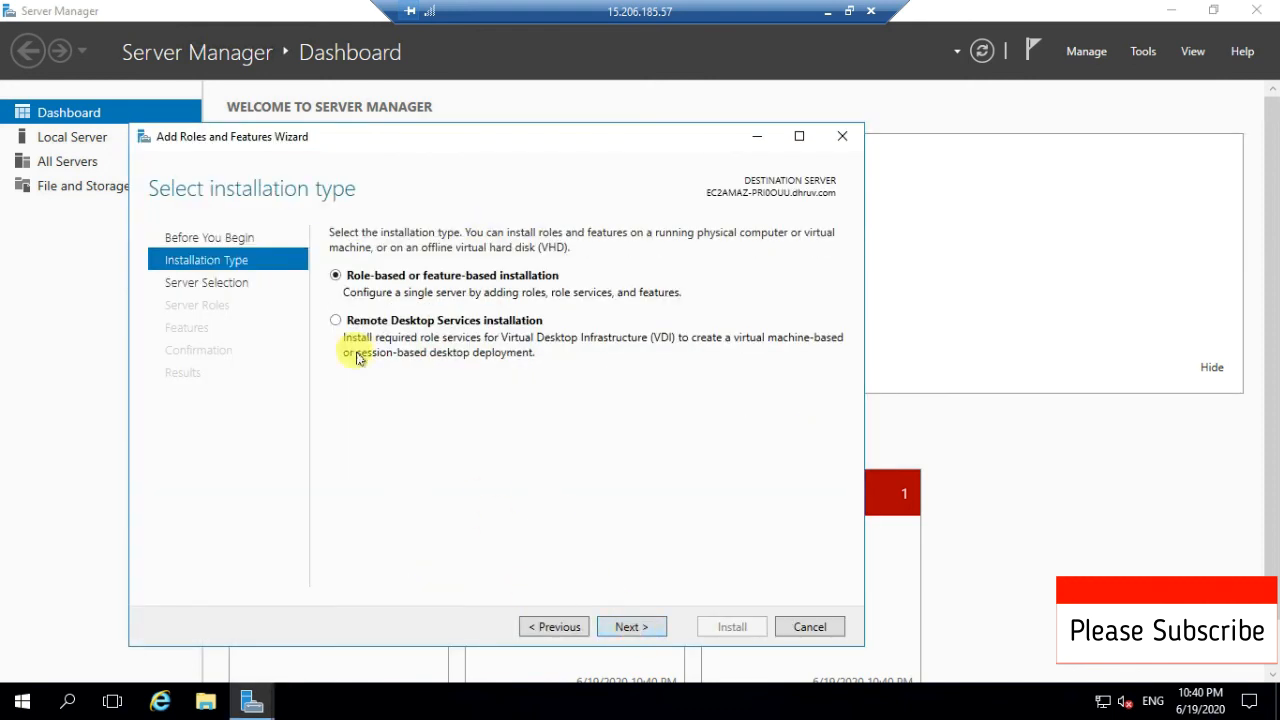
{"action": "left_click", "coordinate": [628, 628]}
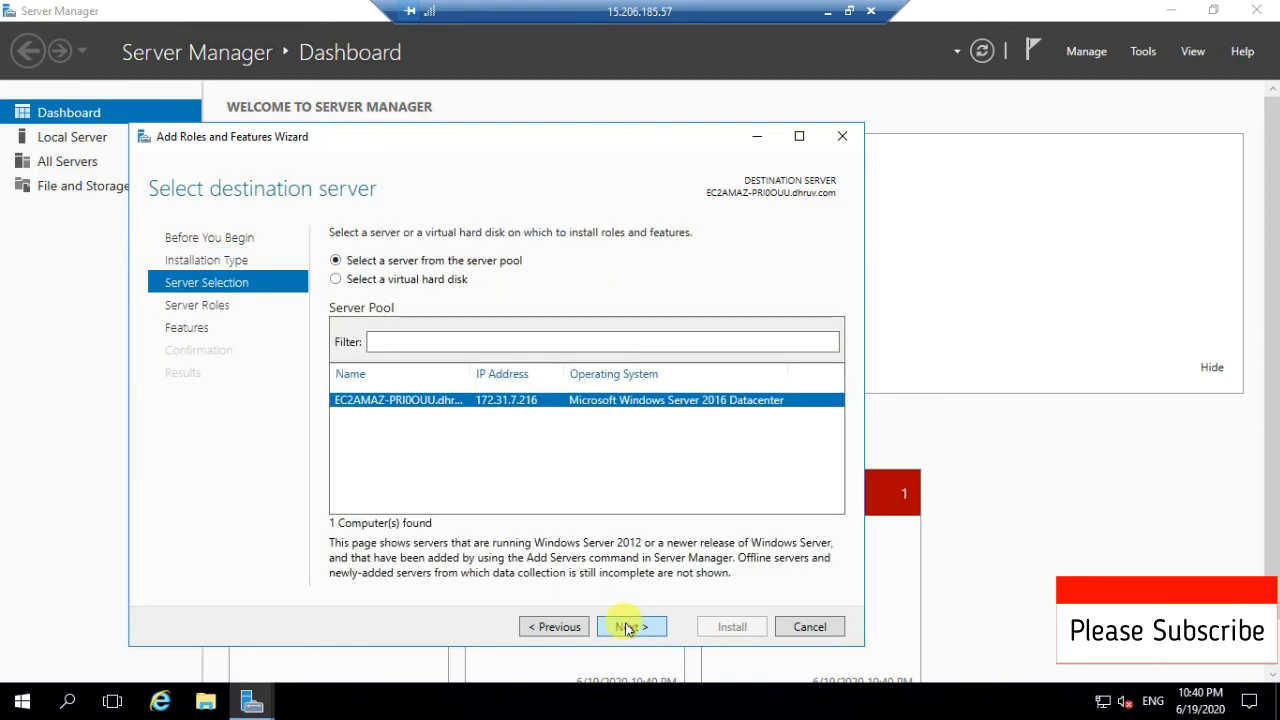
{"action": "left_click", "coordinate": [628, 627]}
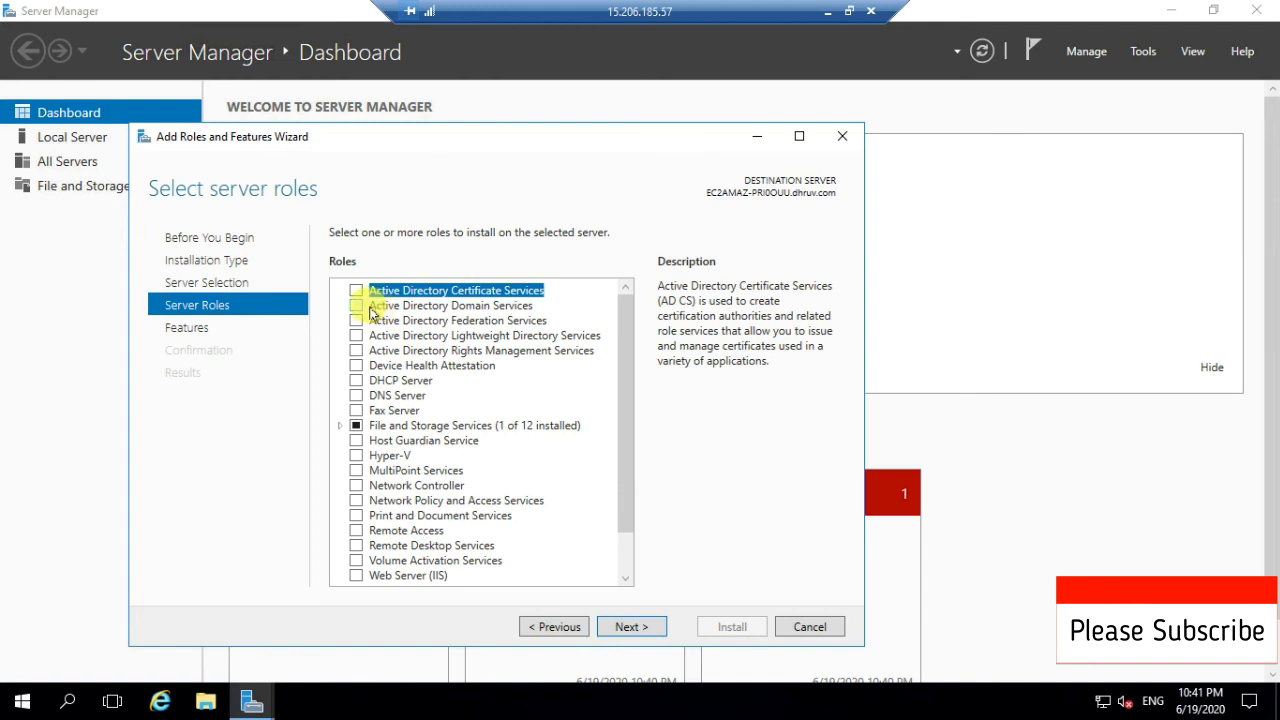
- Skip role selection and expand Remote Server Administration Tools in the Features list
{"action": "left_click", "coordinate": [624, 627]}
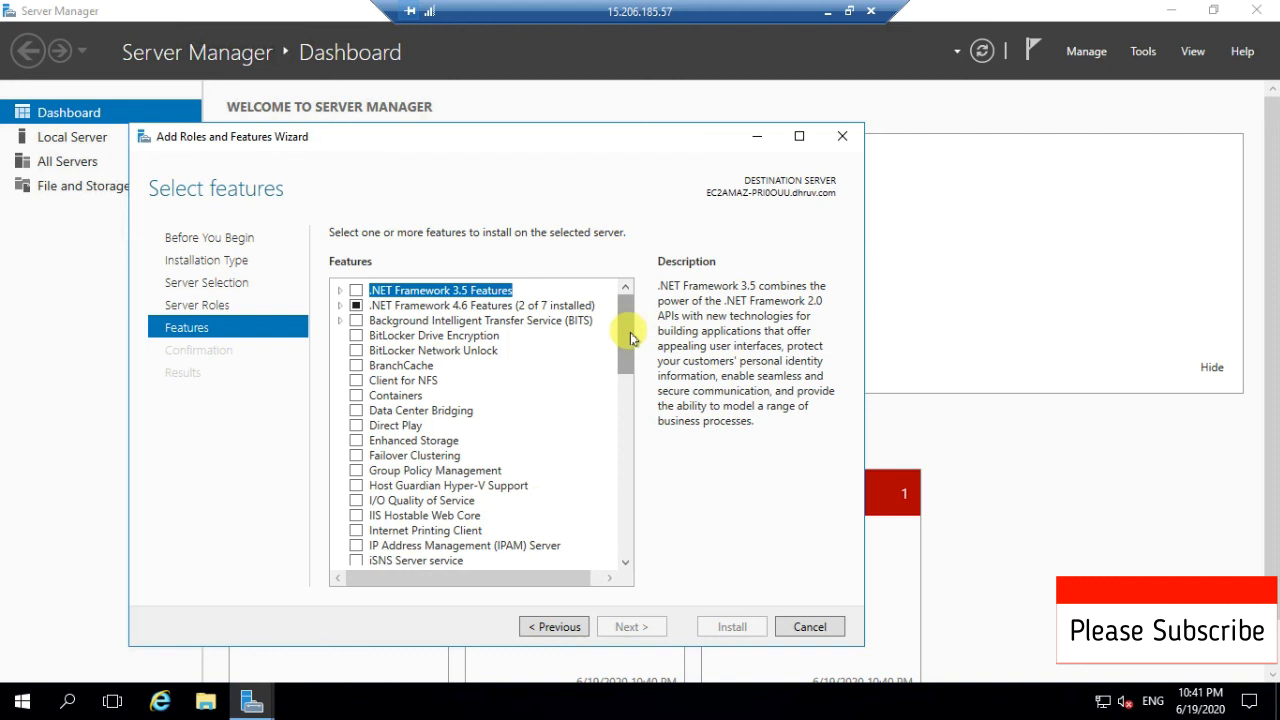
{"action": "left_click_drag", "start_coordinate": [631, 326], "coordinate": [632, 425]}
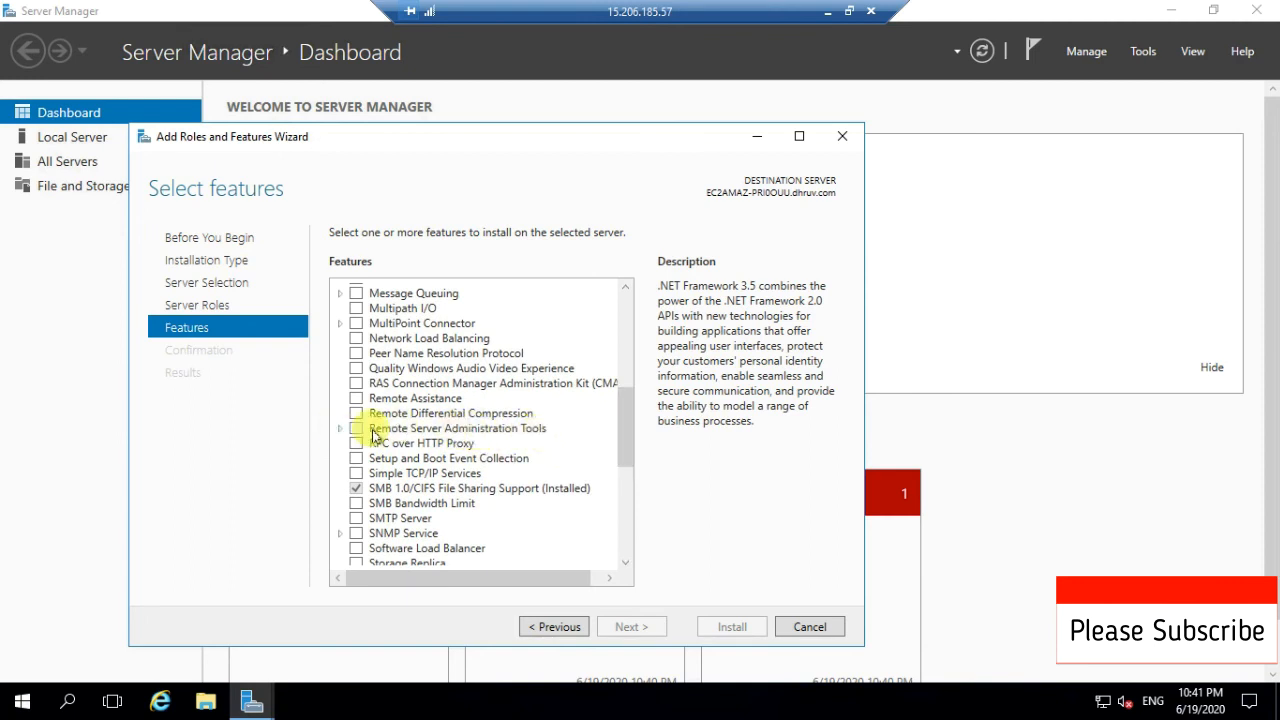
{"action": "left_click", "coordinate": [340, 429]}
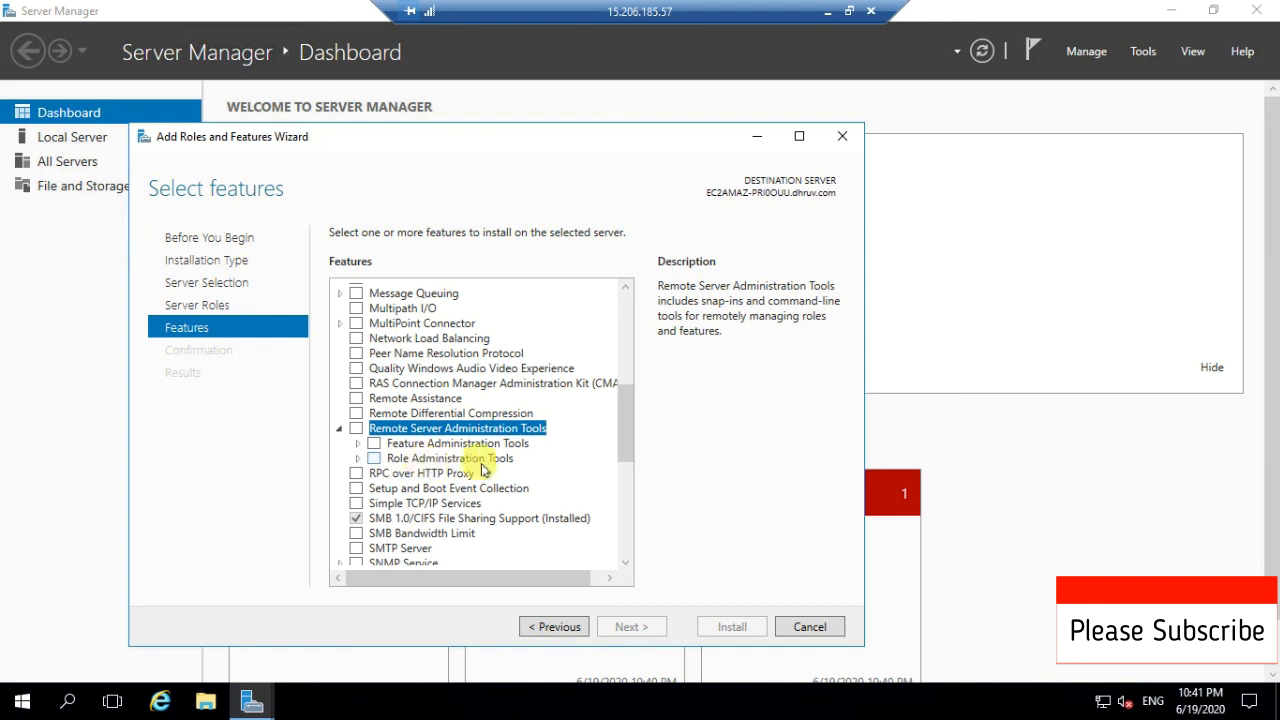
- Under Role Administration Tools, tick AD DS and AD LDS, AD CS, AD RMS and DNS Server Tools
{"action": "left_click", "coordinate": [357, 459]}
{"action": "left_click_drag", "start_coordinate": [623, 394], "coordinate": [624, 428]}
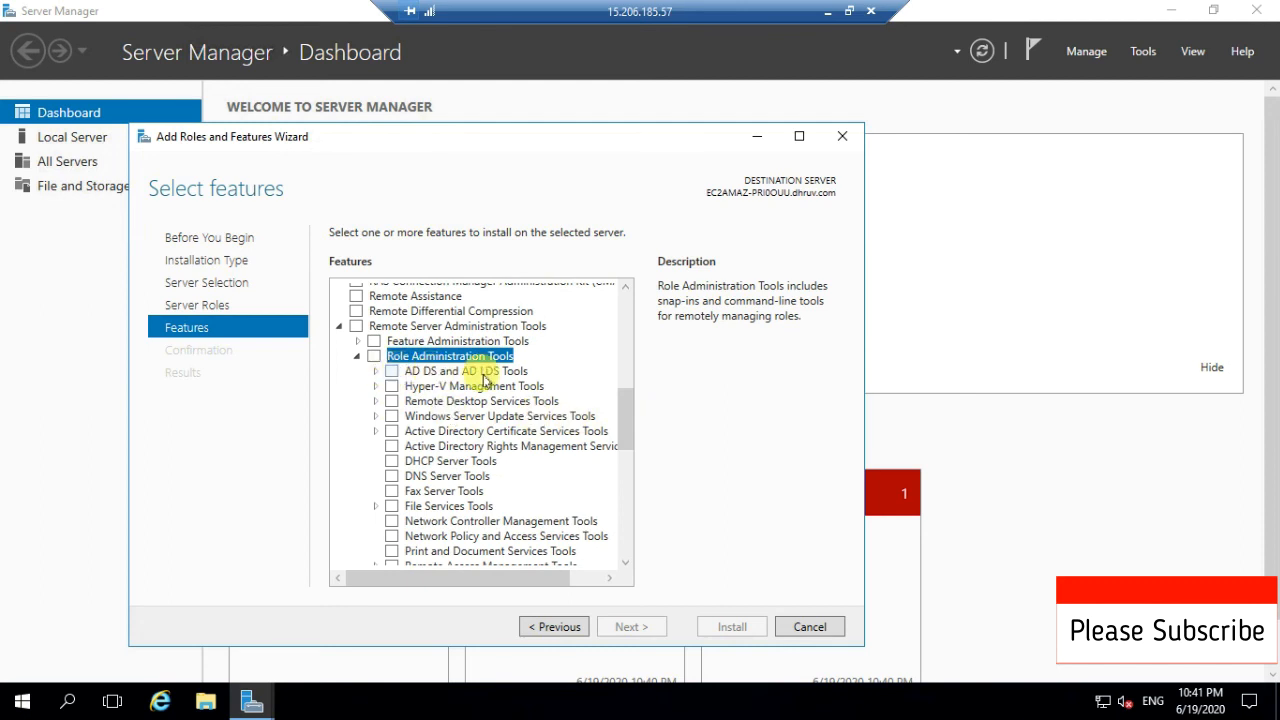
{"action": "left_click", "coordinate": [391, 372]}
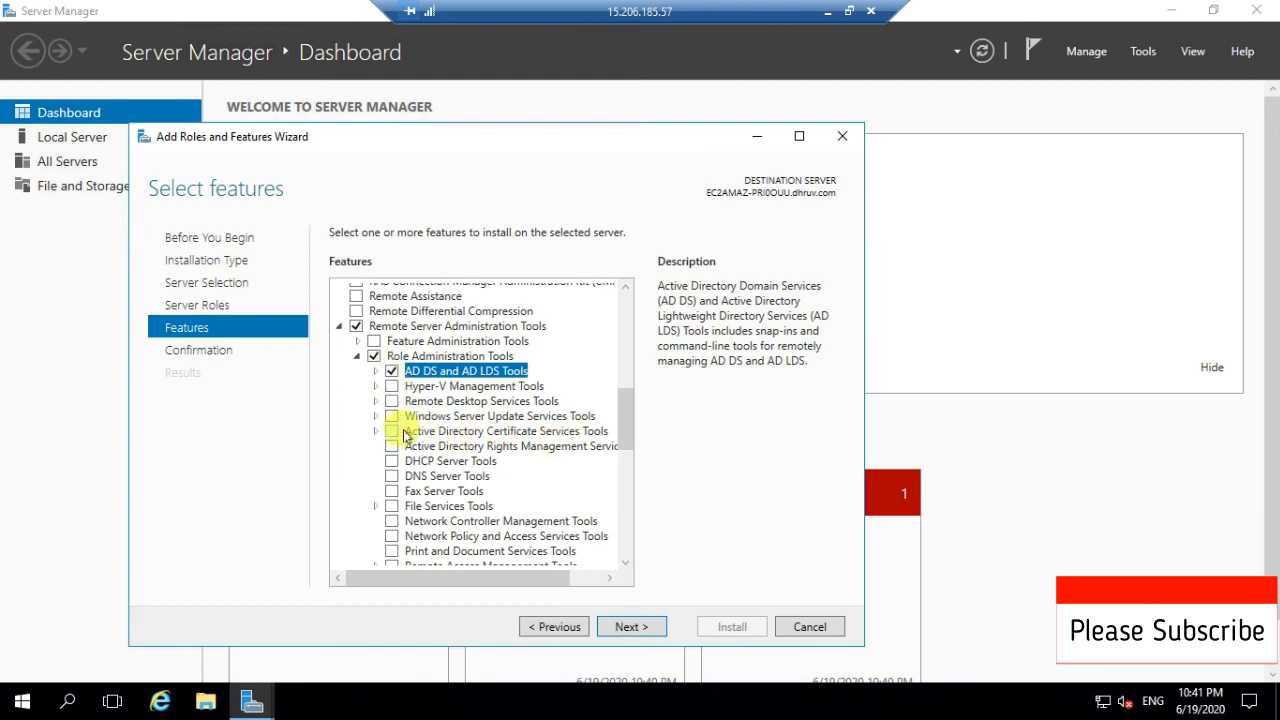
{"action": "left_click", "coordinate": [391, 432]}
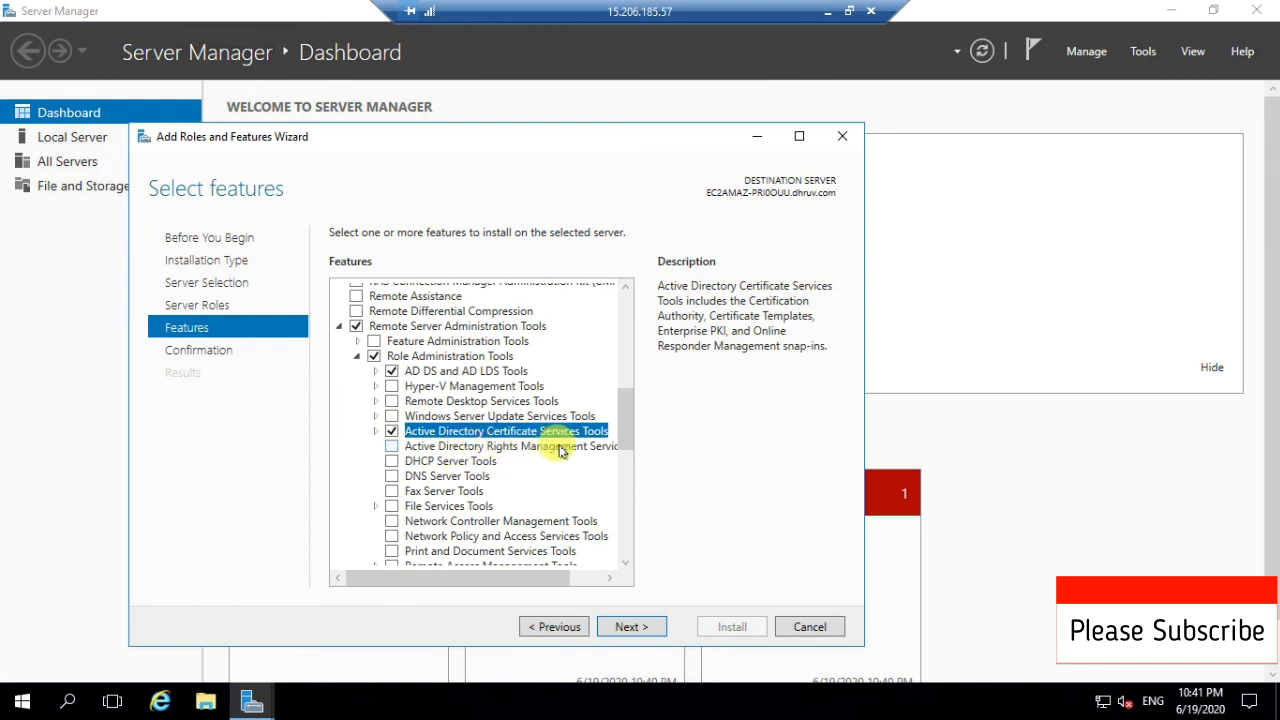
{"action": "left_click", "coordinate": [391, 447]}
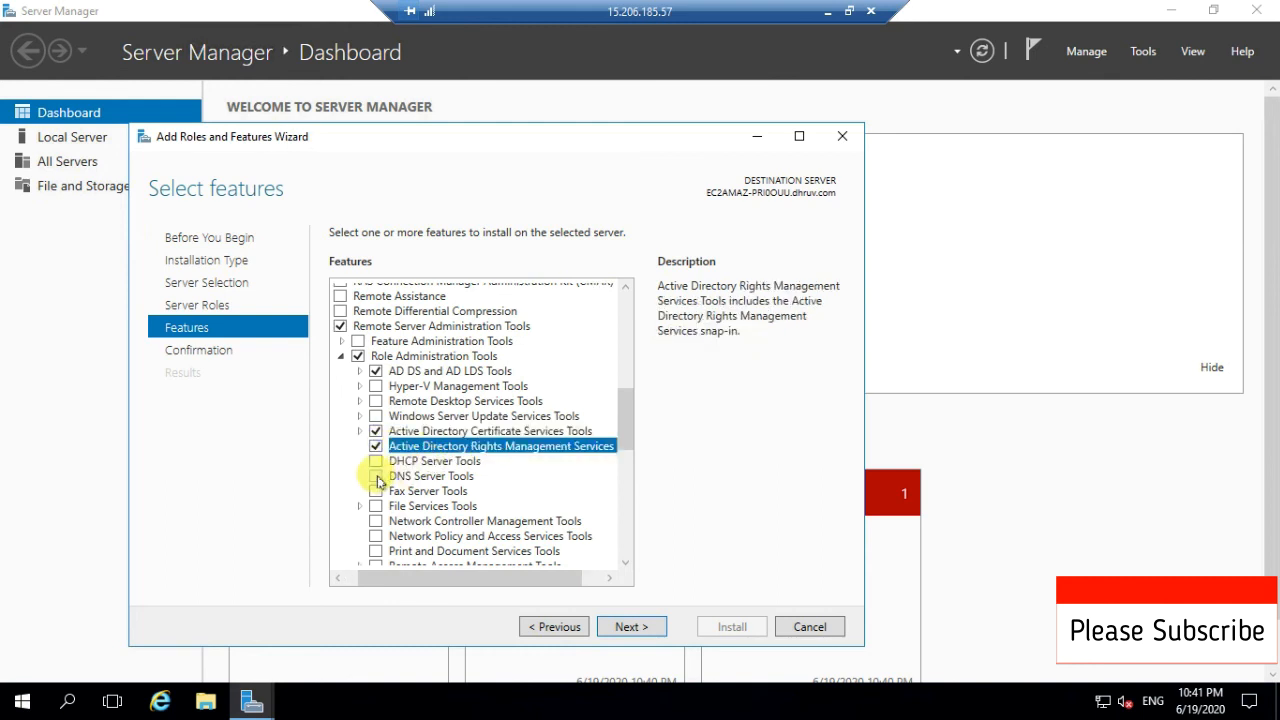
{"action": "left_click", "coordinate": [377, 477]}
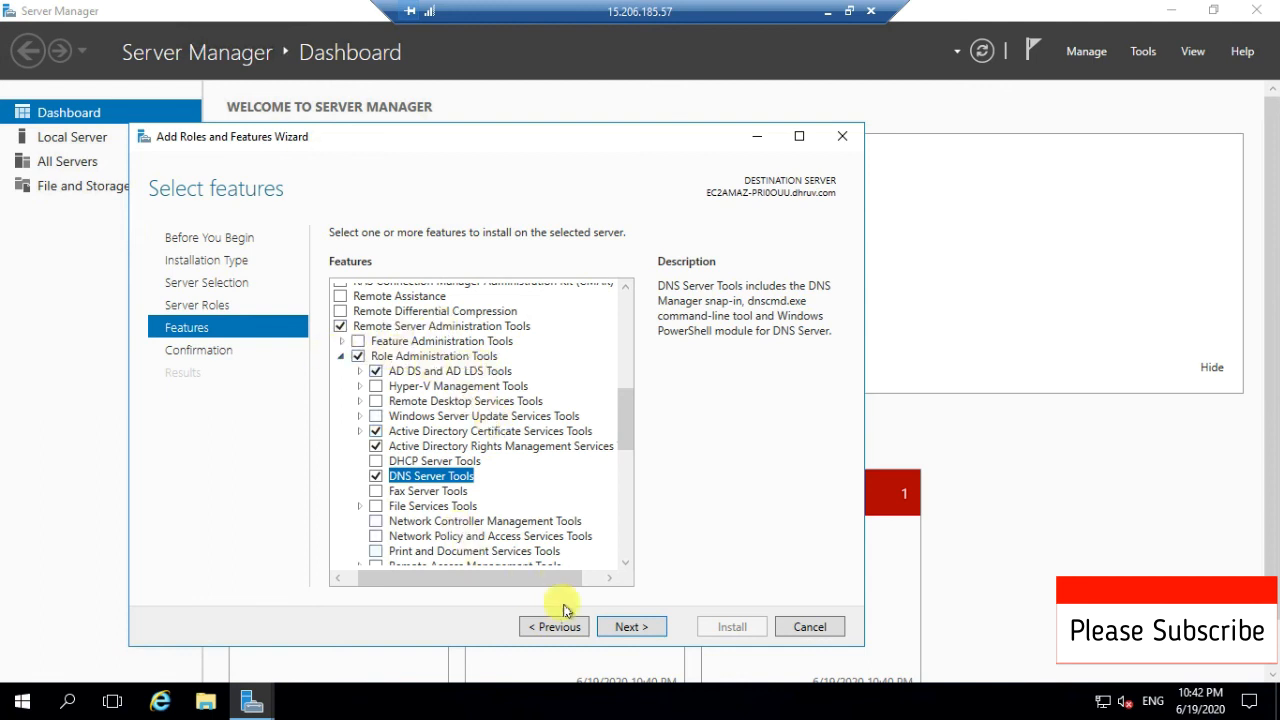
- Confirm and install the selected administration tools, checking the Tools menu while installation runs
{"action": "left_click", "coordinate": [645, 627]}
{"action": "left_click", "coordinate": [725, 628]}
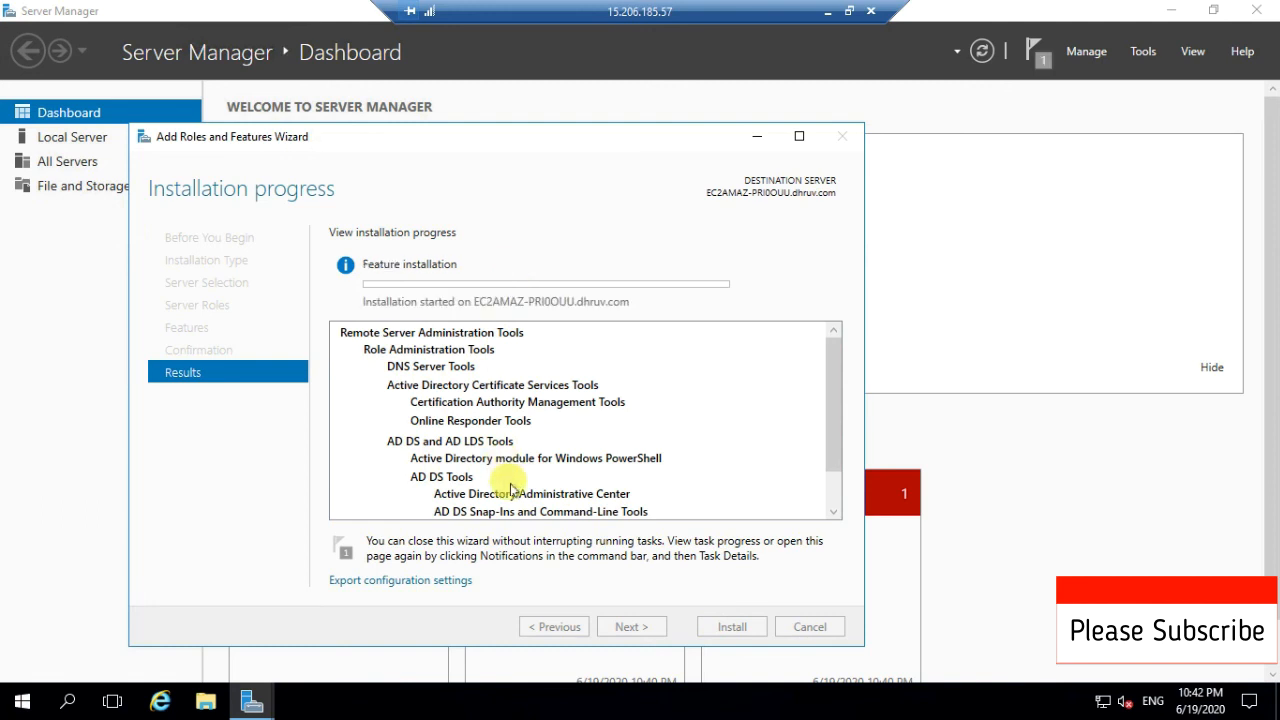
{"action": "left_click", "coordinate": [1142, 51]}
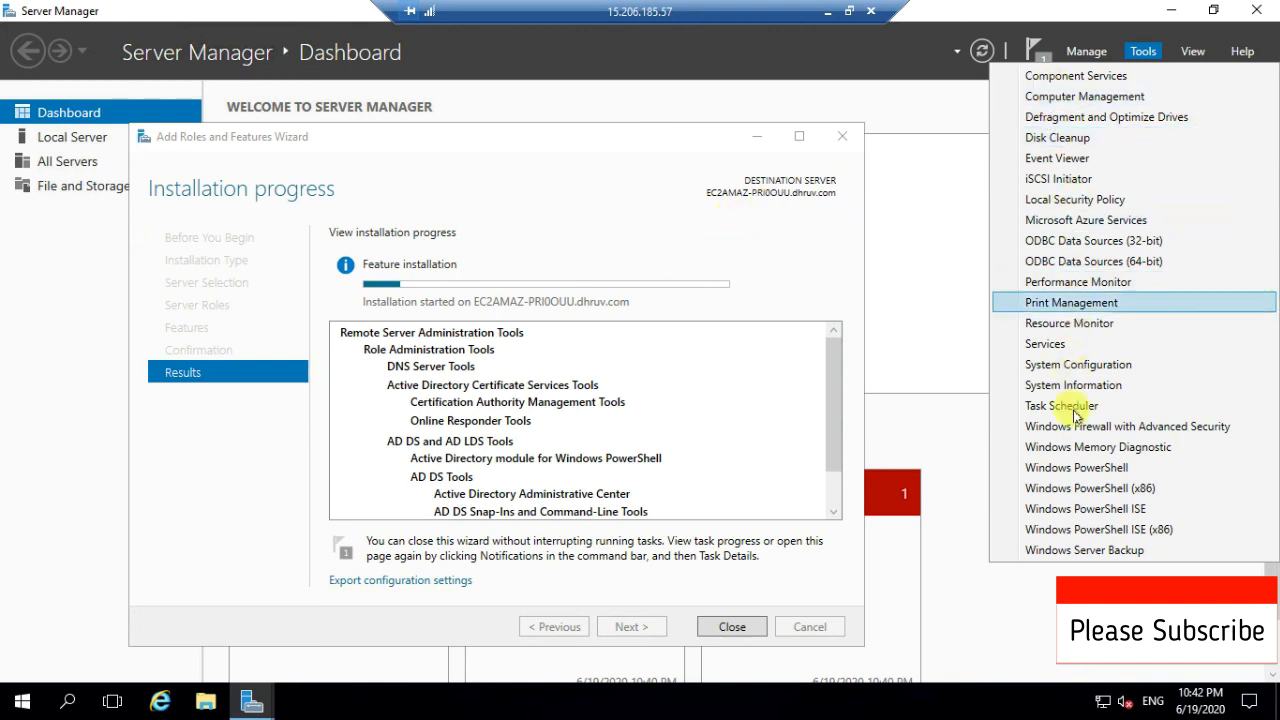
{"action": "left_click", "coordinate": [875, 59]}
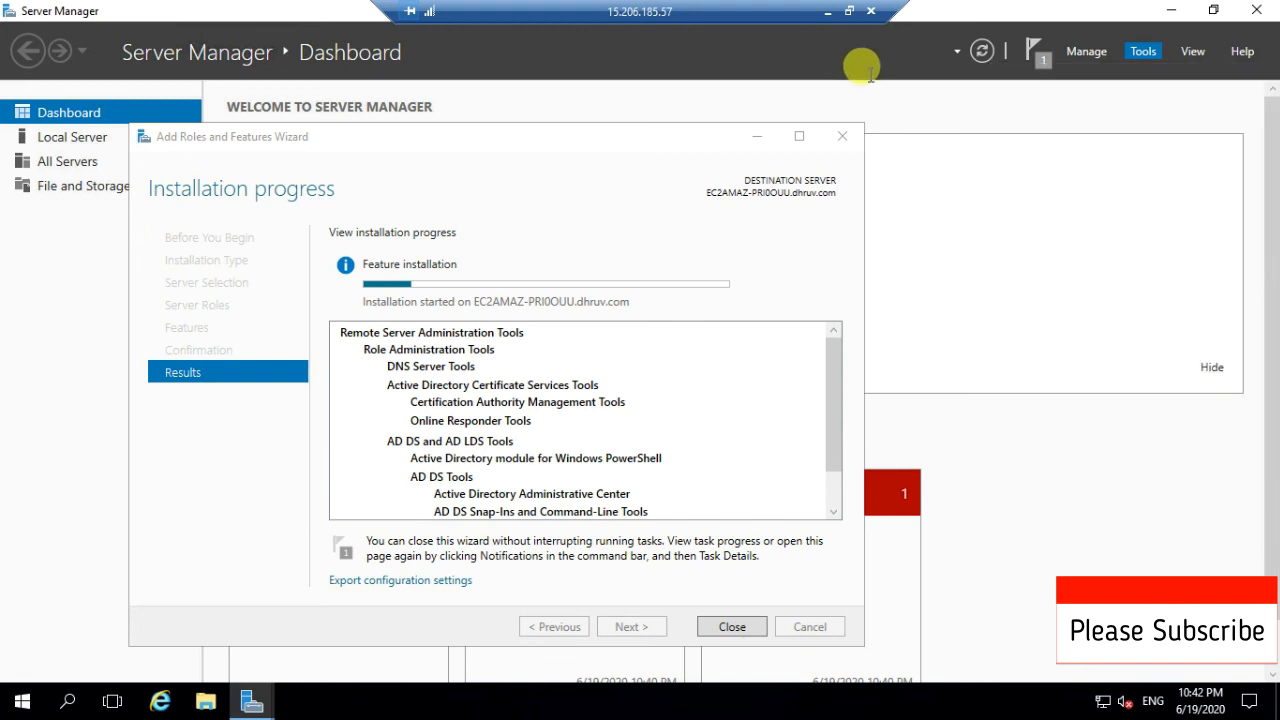
{"action": "left_click", "coordinate": [873, 58]}
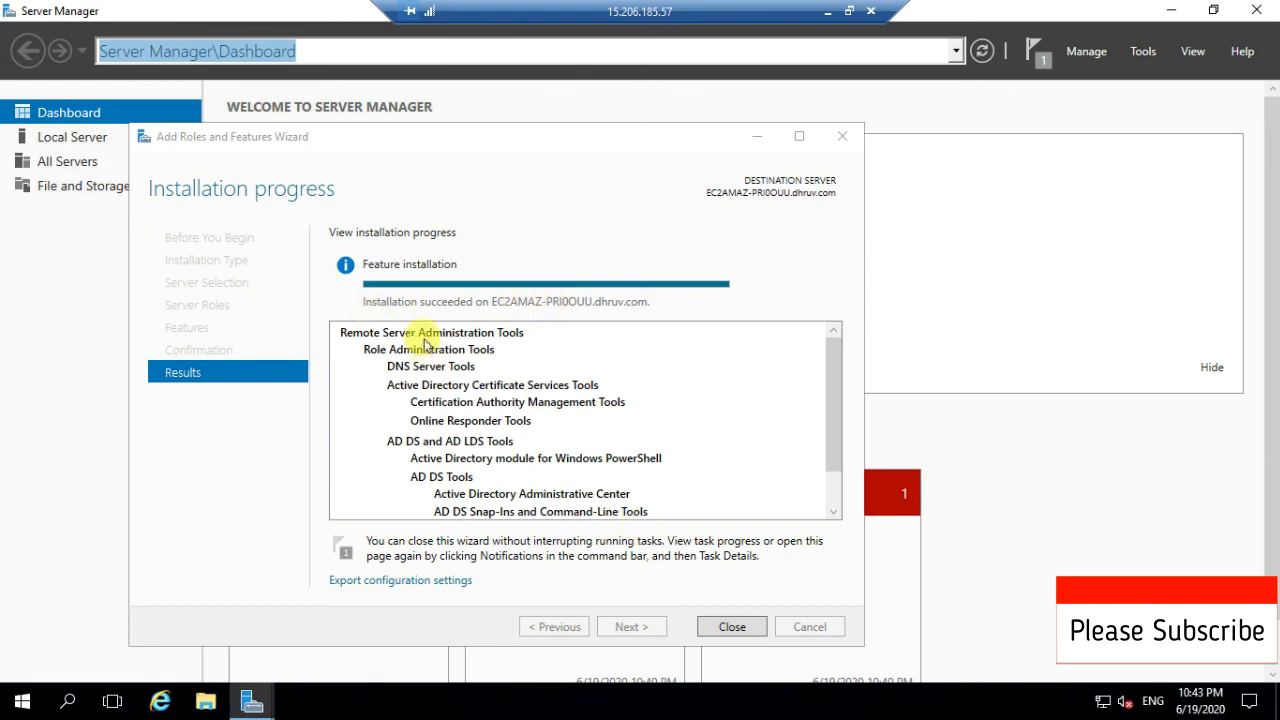
- Close the finished wizard and launch Active Directory Users and Computers from the Tools menu
{"action": "left_click", "coordinate": [728, 630]}
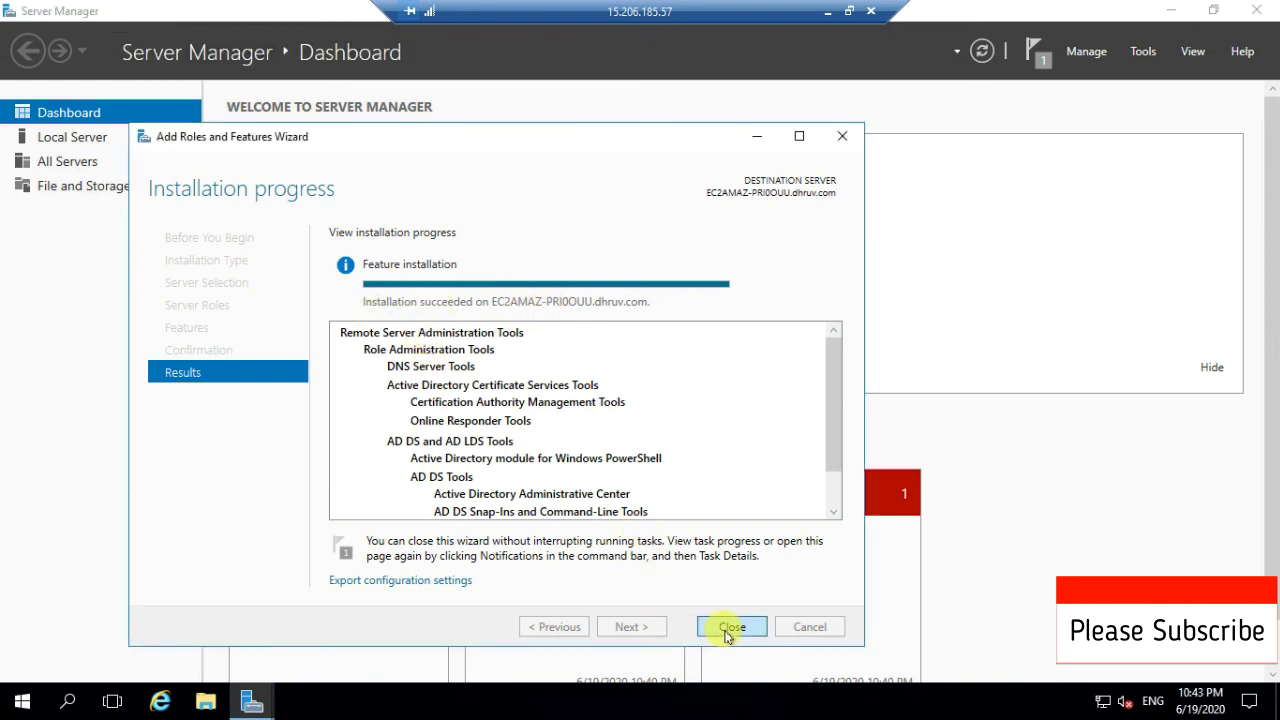
{"action": "left_click", "coordinate": [1143, 52]}
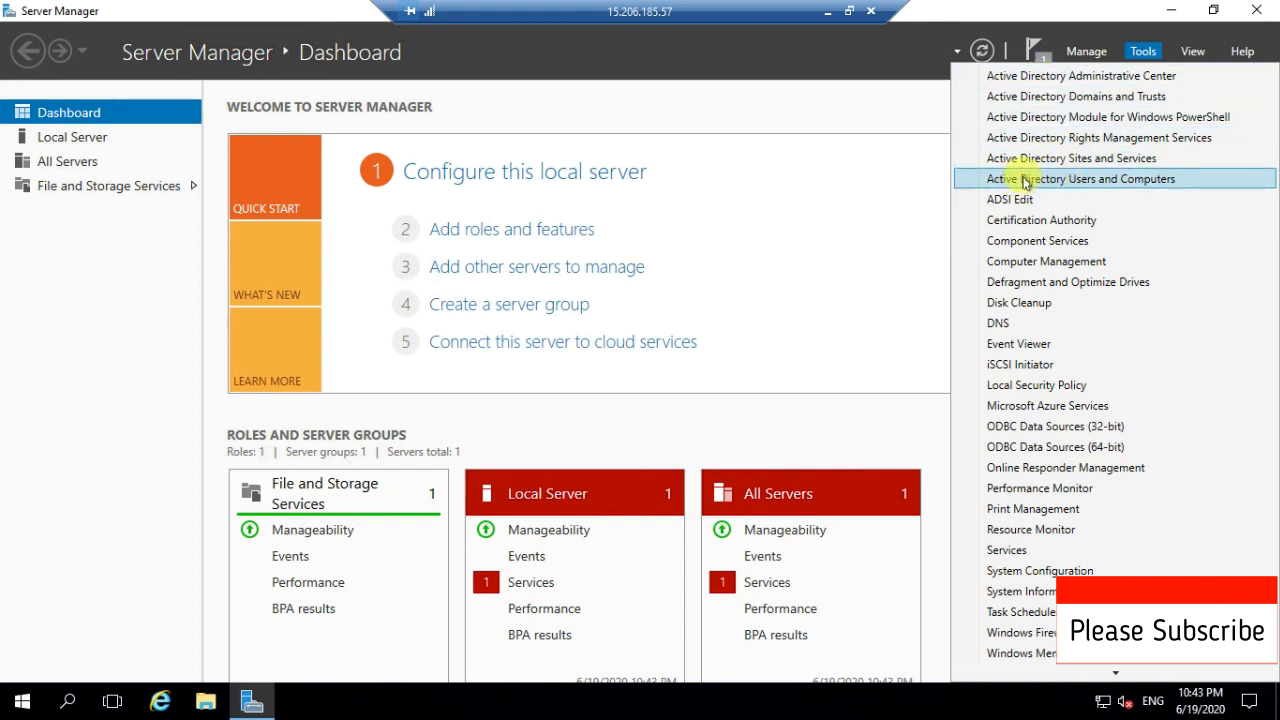
{"action": "left_click", "coordinate": [1079, 181]}
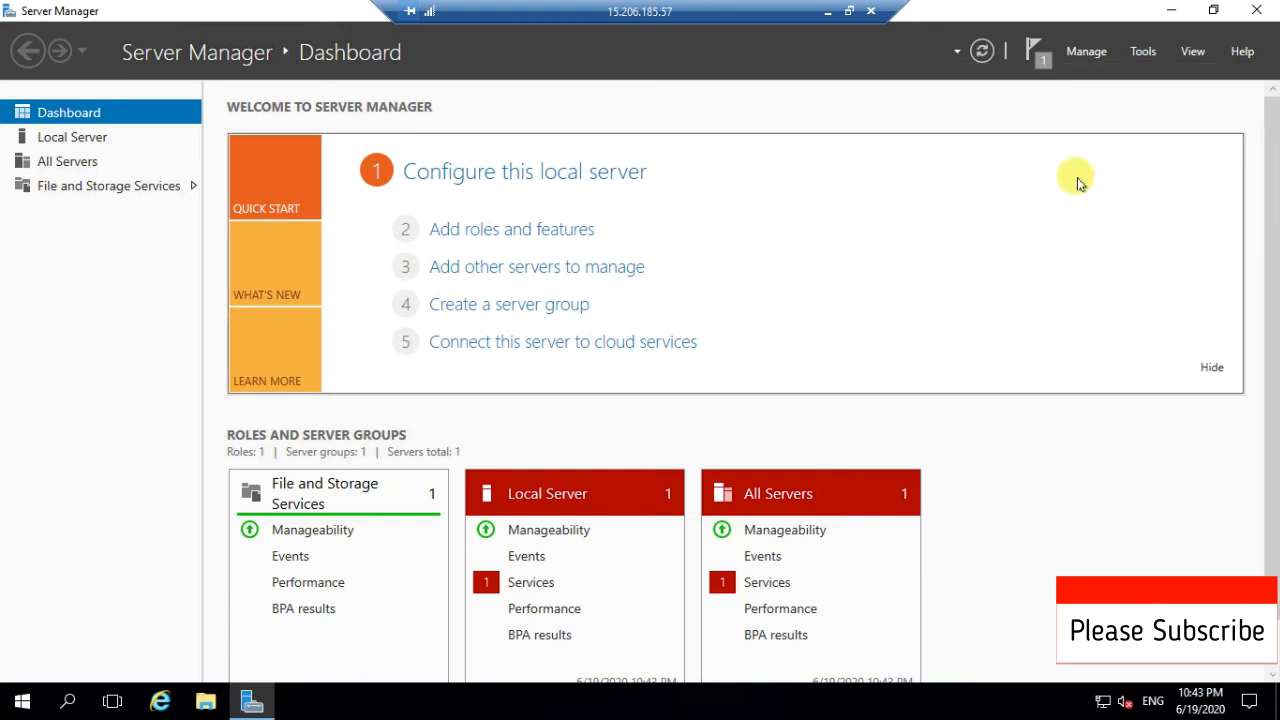